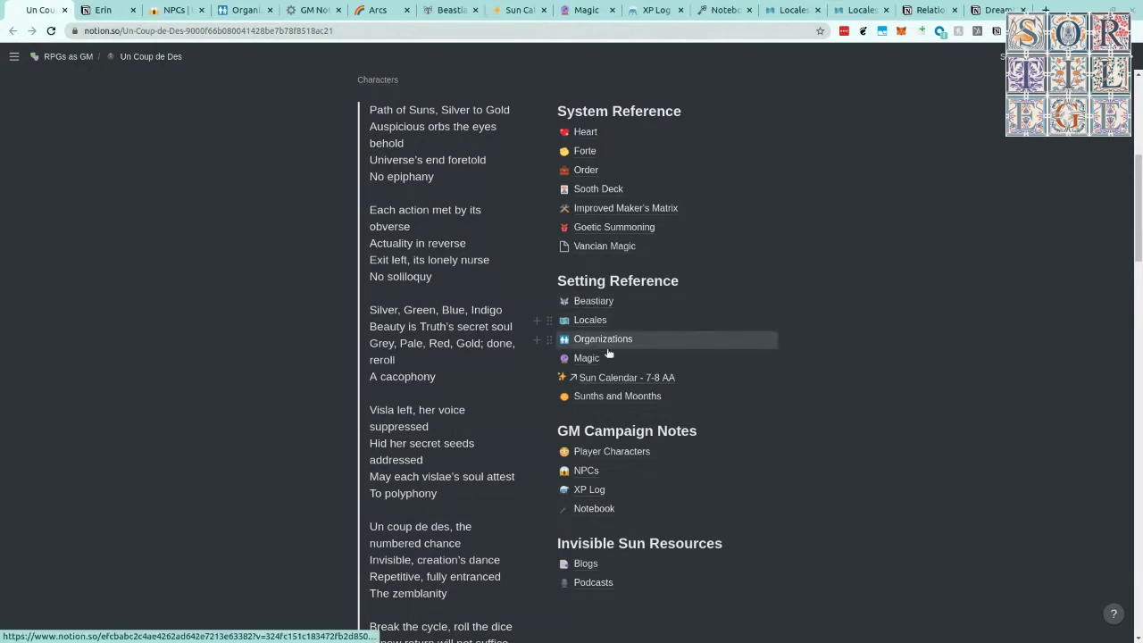
Switch the Sessions table under Current Season to the Season 1 view
{"action": "scroll", "coordinate": [431, 141], "scroll_direction": "down", "scroll_amount": 1}
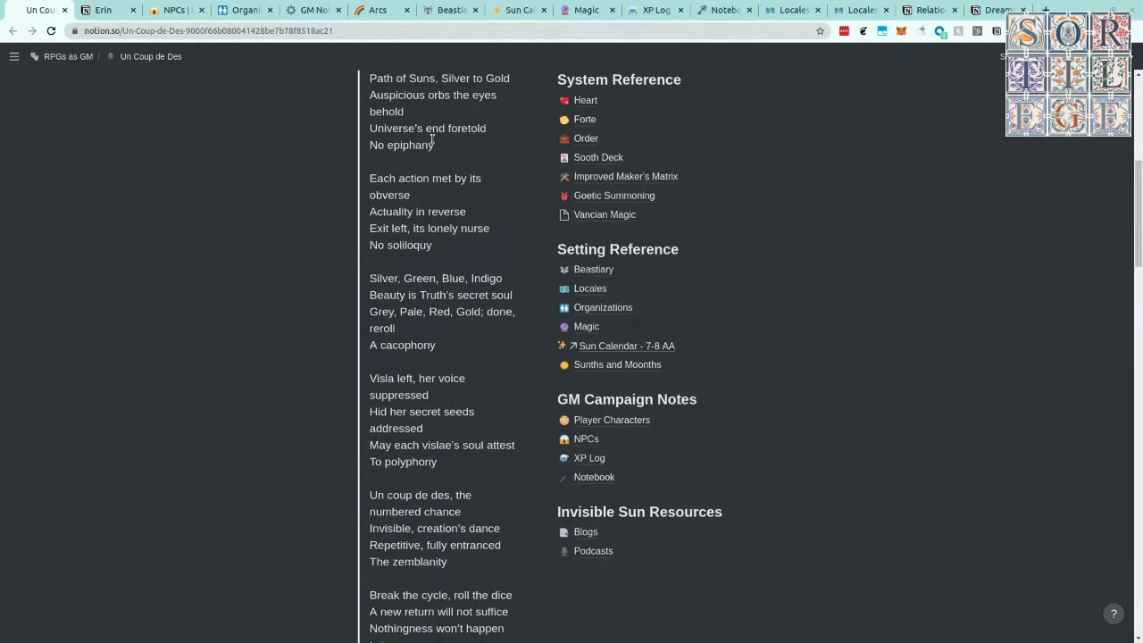
{"action": "scroll", "coordinate": [434, 489], "scroll_direction": "down", "scroll_amount": 1}
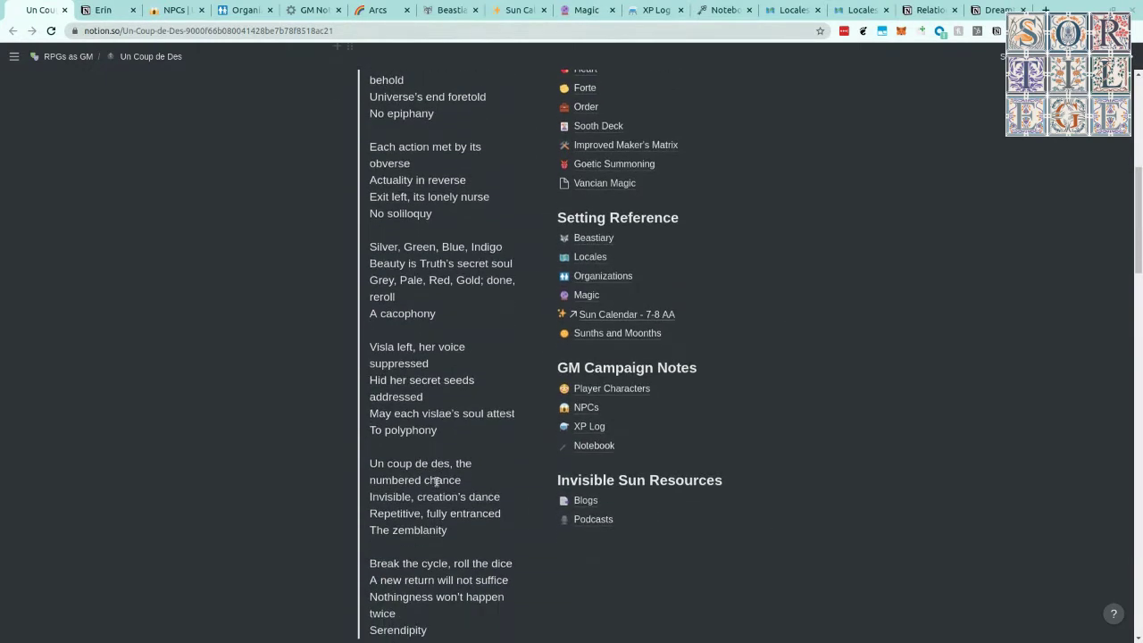
{"action": "scroll", "coordinate": [436, 482], "scroll_direction": "down", "scroll_amount": 3}
{"action": "scroll", "coordinate": [255, 354], "scroll_direction": "down", "scroll_amount": 3}
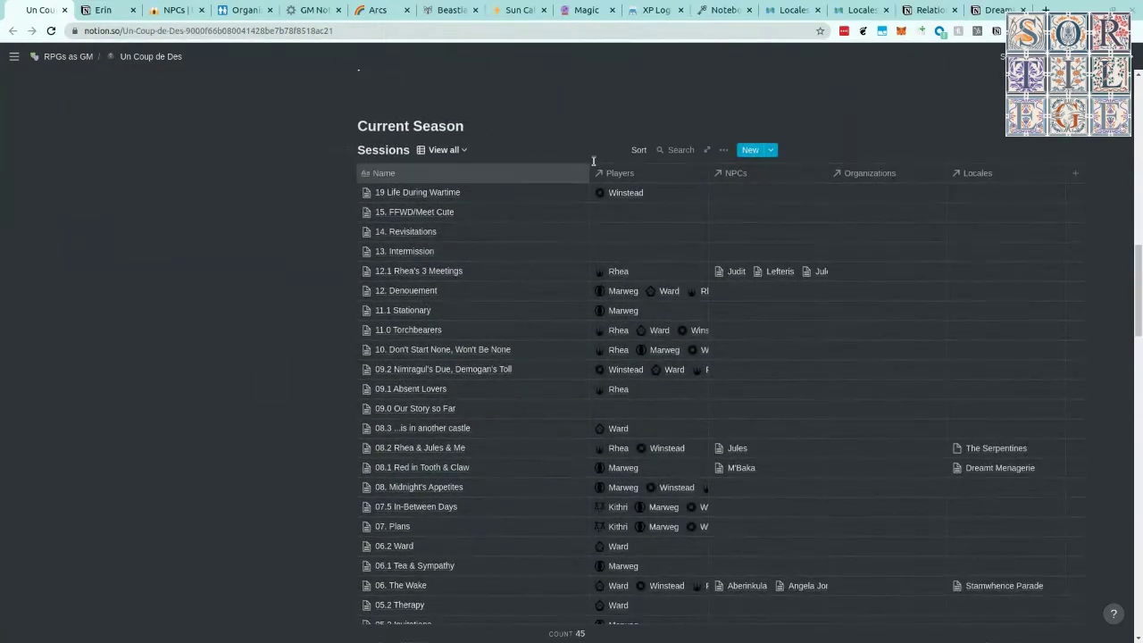
{"action": "left_click", "coordinate": [453, 152]}
{"action": "left_click", "coordinate": [431, 193]}
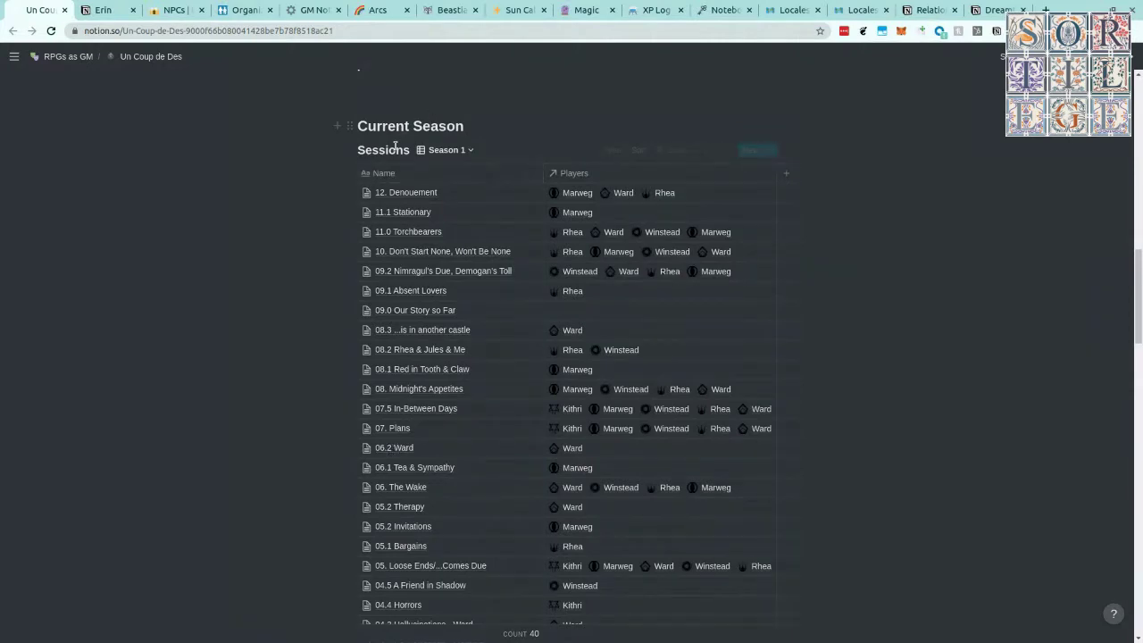
Look through the Season 1 session list and the Player Characters gallery, and return to the campaign page's reference links
{"action": "scroll", "coordinate": [535, 205], "scroll_direction": "down", "scroll_amount": 2}
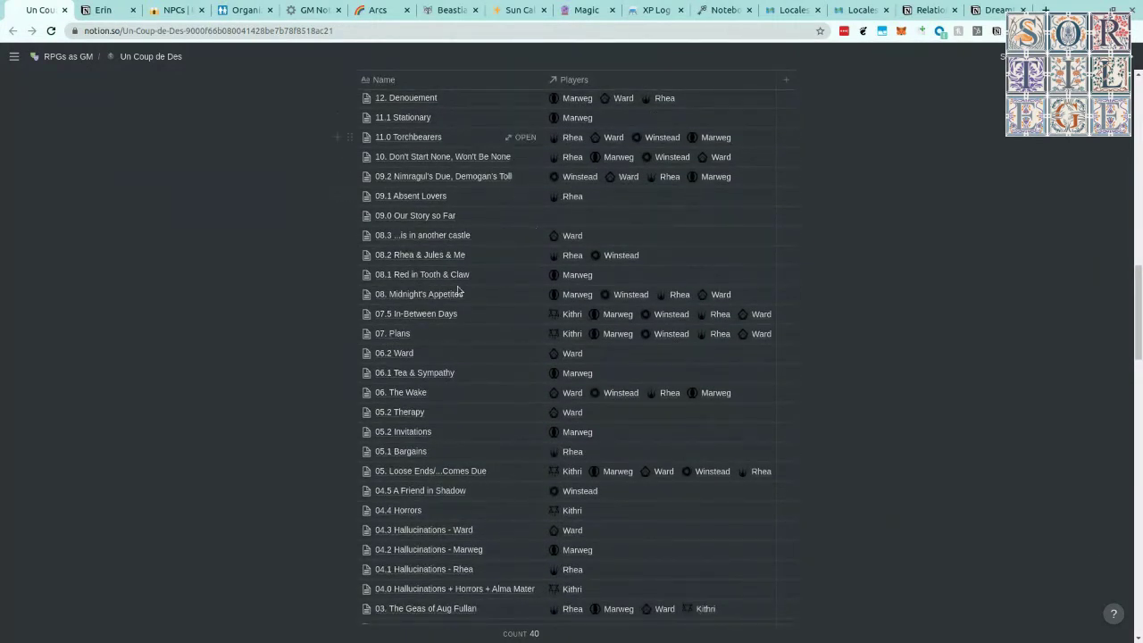
{"action": "scroll", "coordinate": [678, 295], "scroll_direction": "down", "scroll_amount": 3}
{"action": "scroll", "coordinate": [724, 290], "scroll_direction": "down", "scroll_amount": 6}
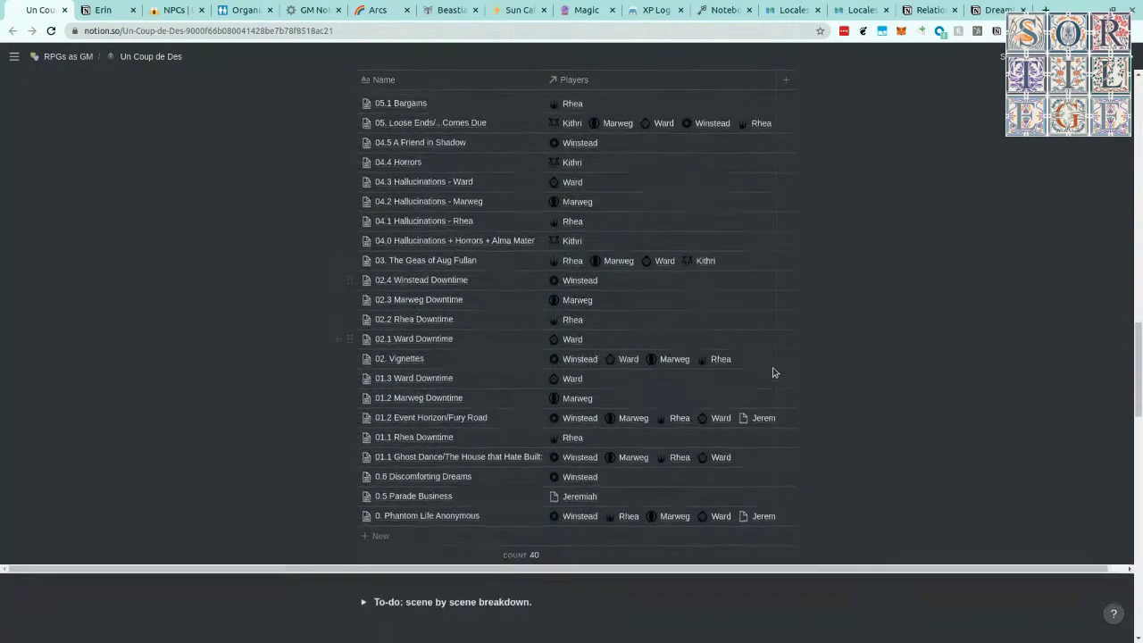
{"action": "scroll", "coordinate": [283, 432], "scroll_direction": "down", "scroll_amount": 3}
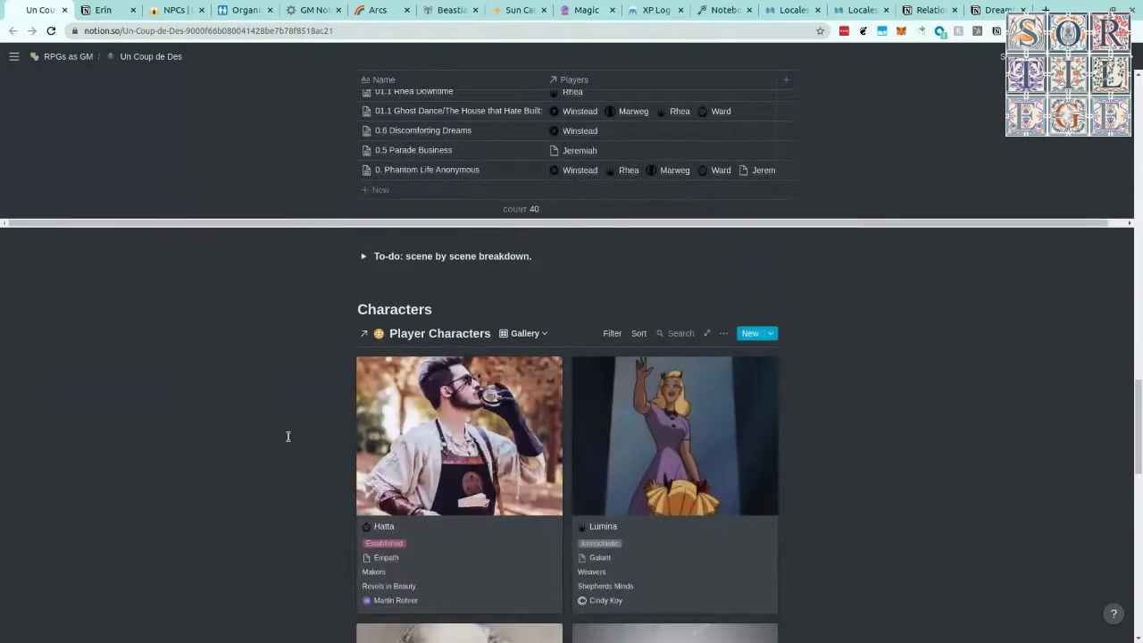
{"action": "scroll", "coordinate": [285, 434], "scroll_direction": "down", "scroll_amount": 3}
{"action": "scroll", "coordinate": [286, 442], "scroll_direction": "up", "scroll_amount": 10}
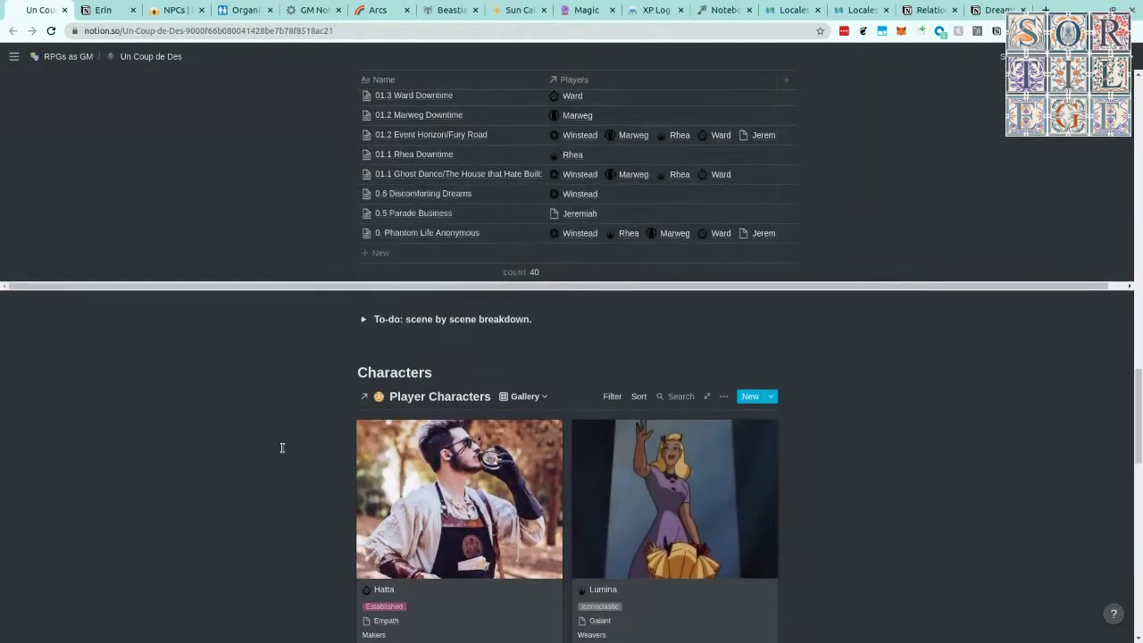
{"action": "scroll", "coordinate": [281, 449], "scroll_direction": "up", "scroll_amount": 10}
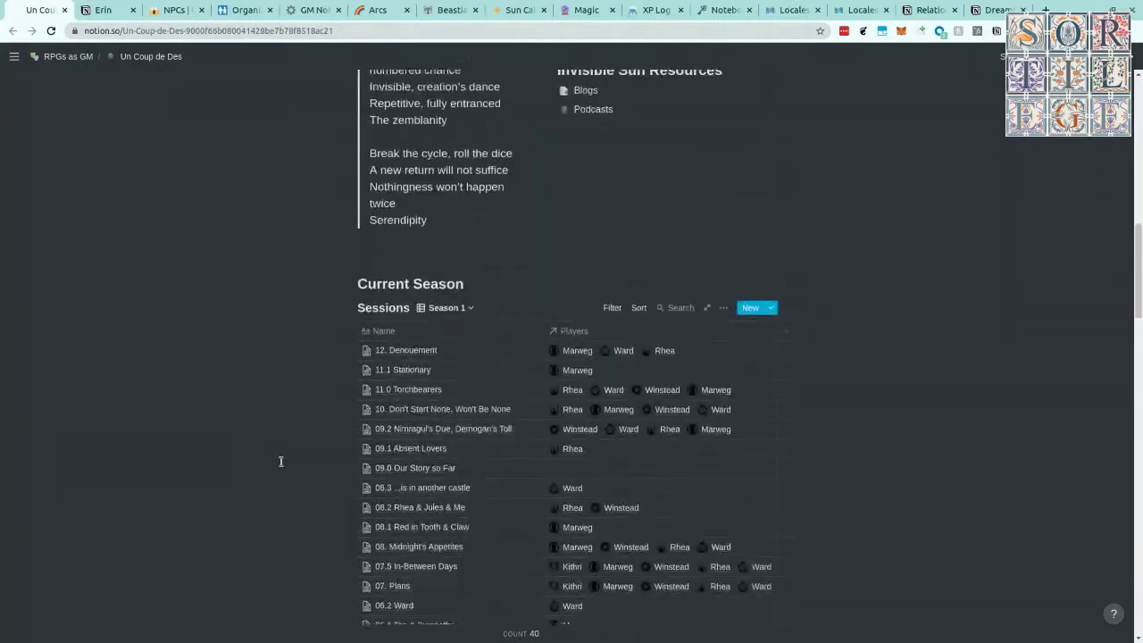
{"action": "scroll", "coordinate": [463, 406], "scroll_direction": "up", "scroll_amount": 6}
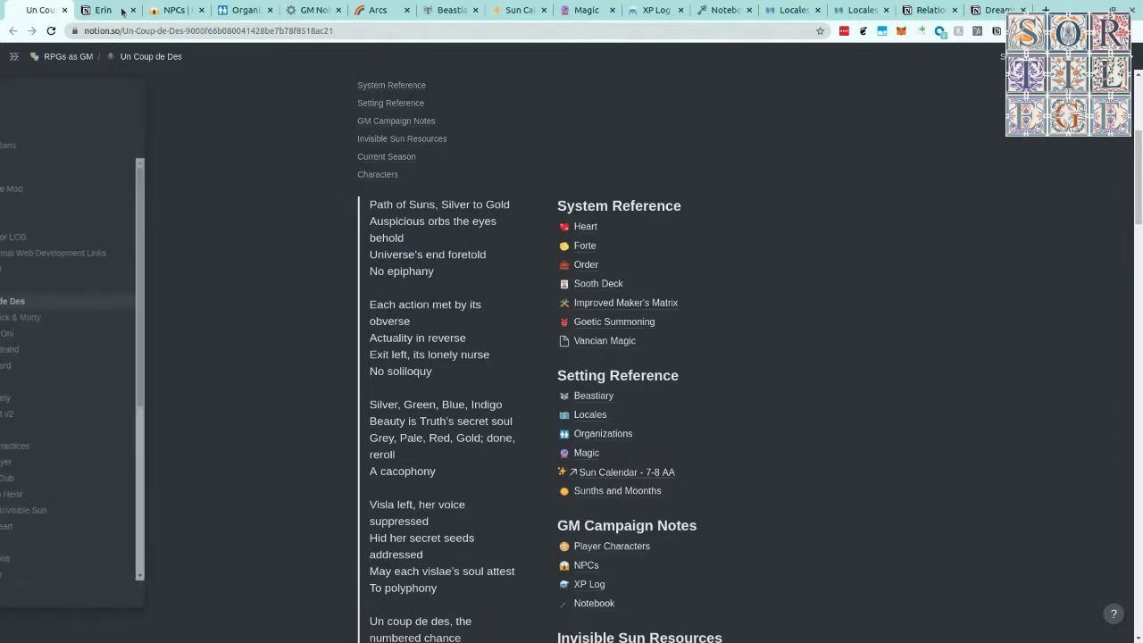
Open the Erin character page and read its introductory sentence, description, Thoughts, Character Notes and Path to Joy and Despair lists
{"action": "left_click", "coordinate": [103, 10]}
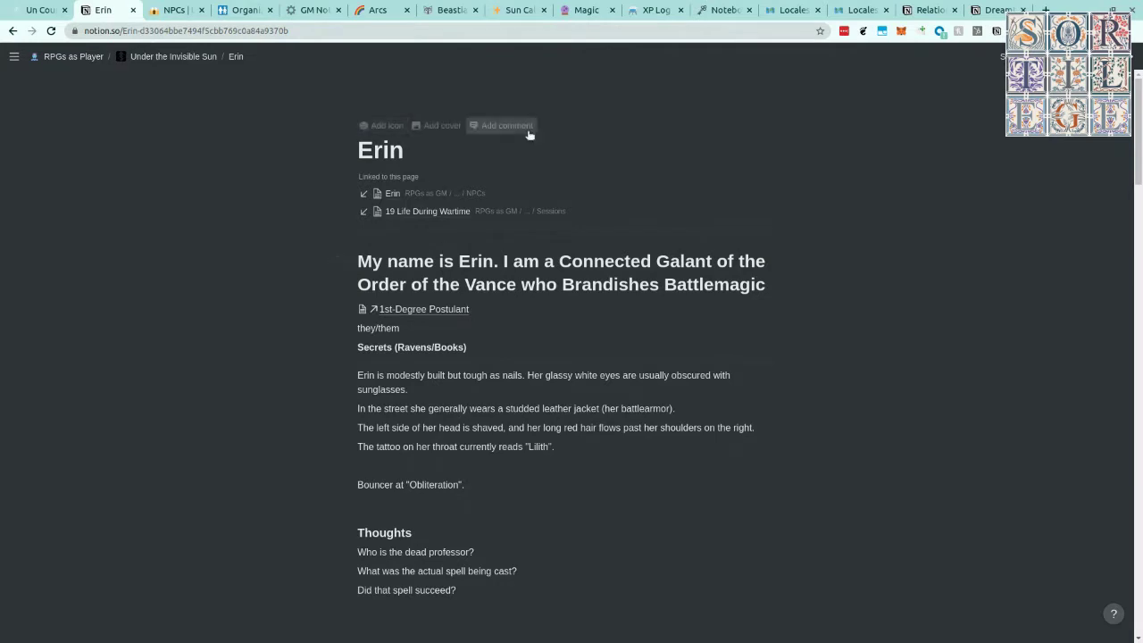
{"action": "left_click_drag", "start_coordinate": [366, 260], "coordinate": [765, 286]}
{"action": "left_click", "coordinate": [729, 287]}
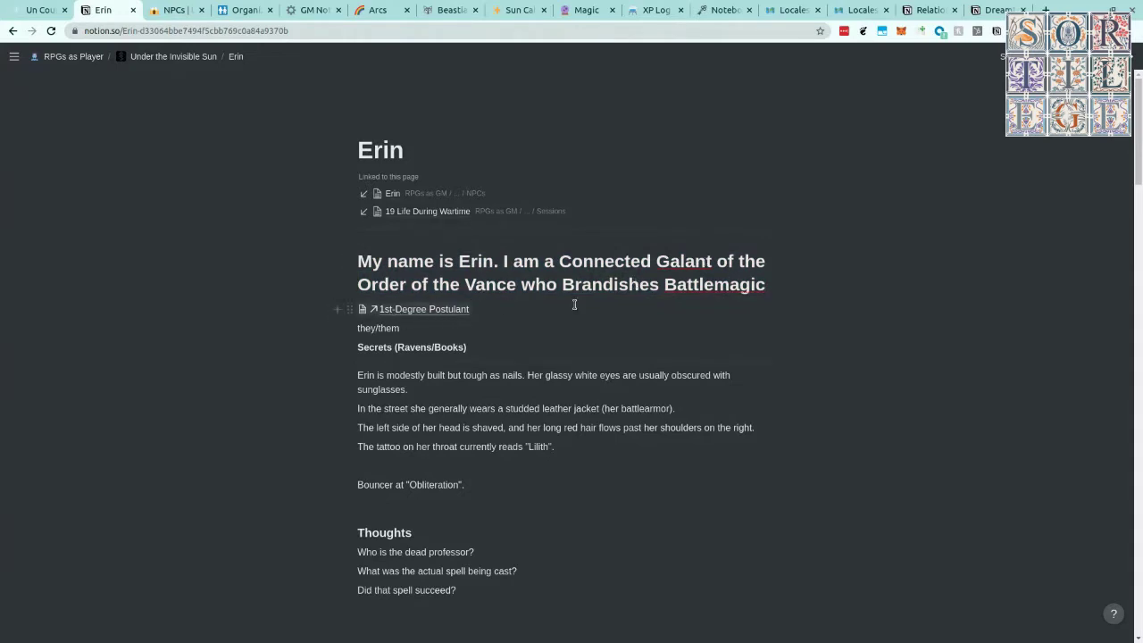
{"action": "scroll", "coordinate": [564, 272], "scroll_direction": "down", "scroll_amount": 2}
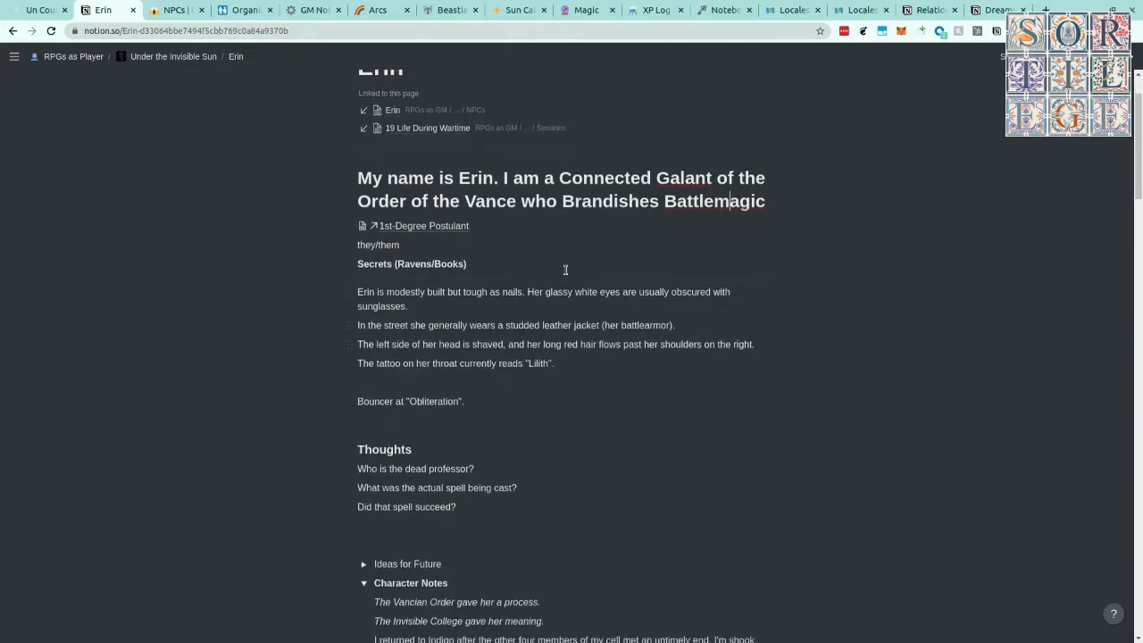
{"action": "scroll", "coordinate": [551, 194], "scroll_direction": "down", "scroll_amount": 1}
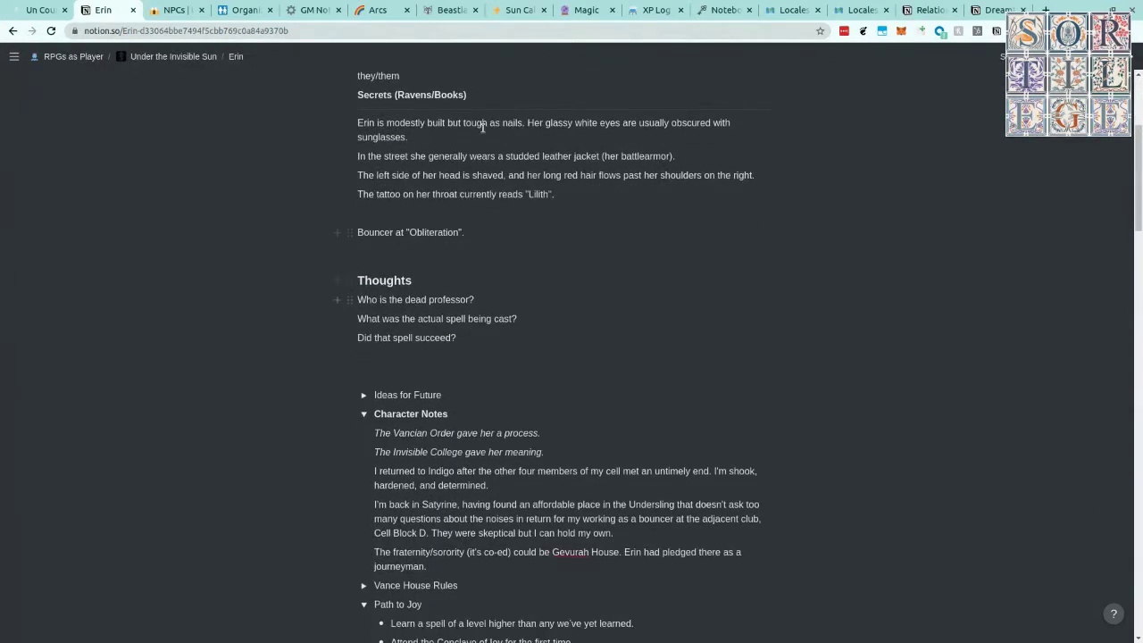
{"action": "scroll", "coordinate": [460, 237], "scroll_direction": "down", "scroll_amount": 2}
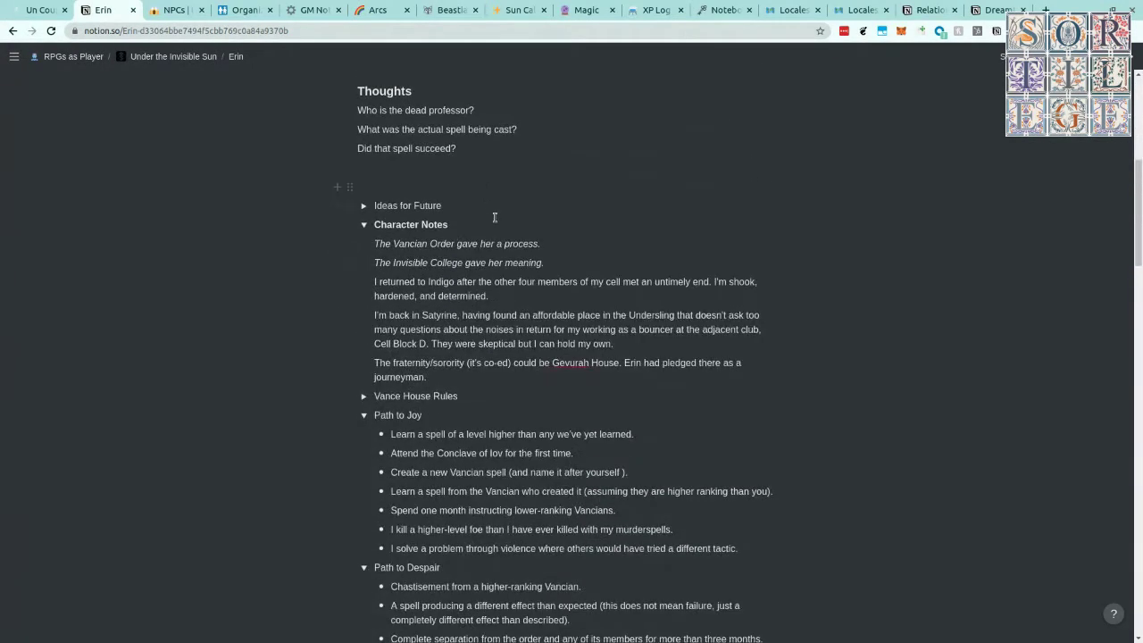
{"action": "scroll", "coordinate": [487, 268], "scroll_direction": "down", "scroll_amount": 2}
{"action": "scroll", "coordinate": [458, 263], "scroll_direction": "down", "scroll_amount": 2}
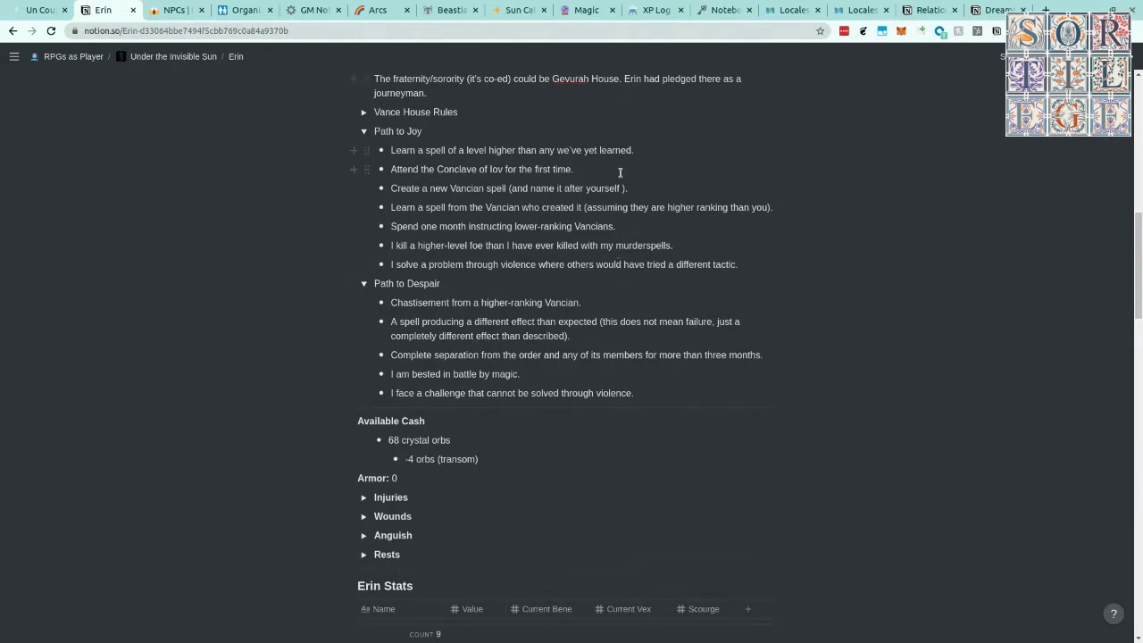
Expand the Rests, Anguish, Wounds and Injuries sections, and test the first Injury checkbox by ticking and clearing it
{"action": "scroll", "coordinate": [523, 265], "scroll_direction": "down", "scroll_amount": 4}
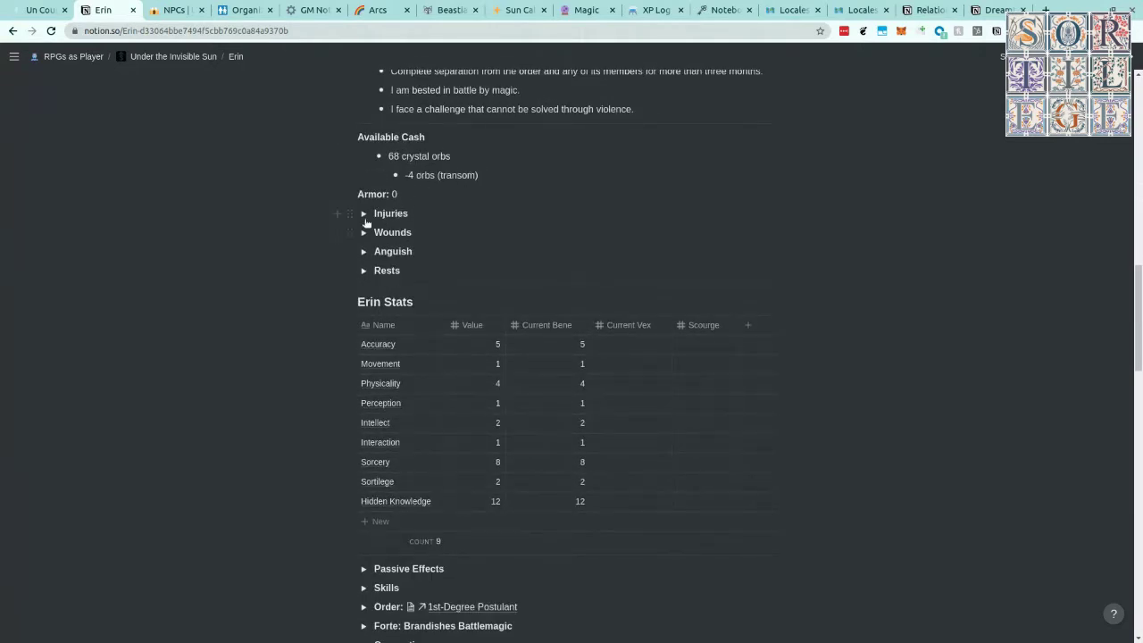
{"action": "left_click", "coordinate": [361, 269]}
{"action": "left_click", "coordinate": [363, 251]}
{"action": "left_click", "coordinate": [364, 232]}
{"action": "left_click", "coordinate": [364, 214]}
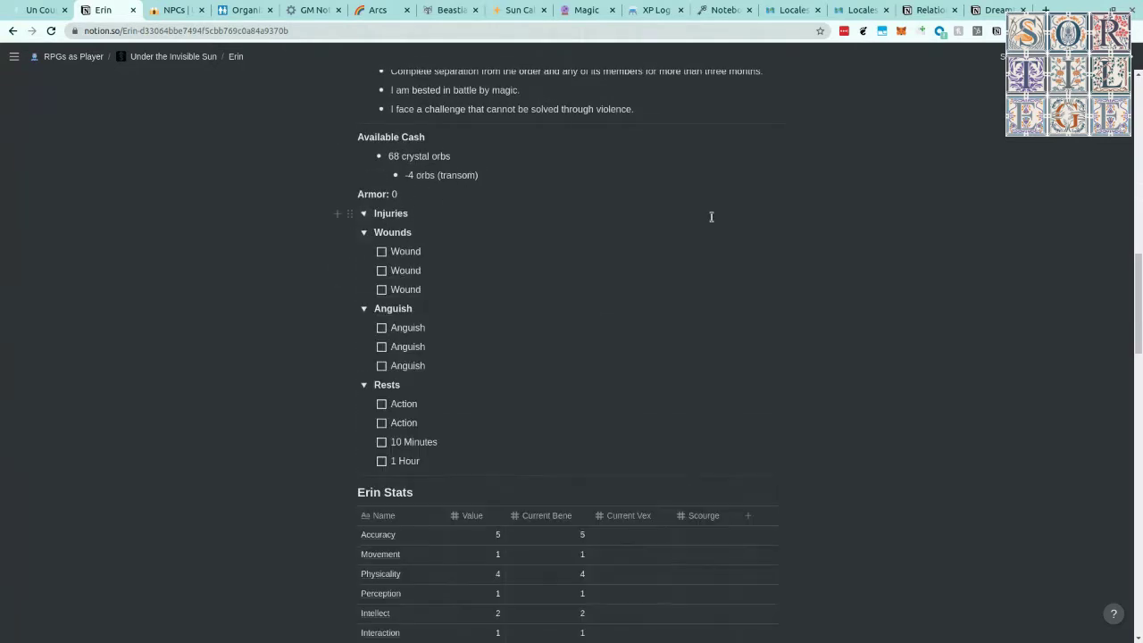
{"action": "scroll", "coordinate": [707, 234], "scroll_direction": "down", "scroll_amount": 2}
{"action": "scroll", "coordinate": [525, 146], "scroll_direction": "up", "scroll_amount": 1}
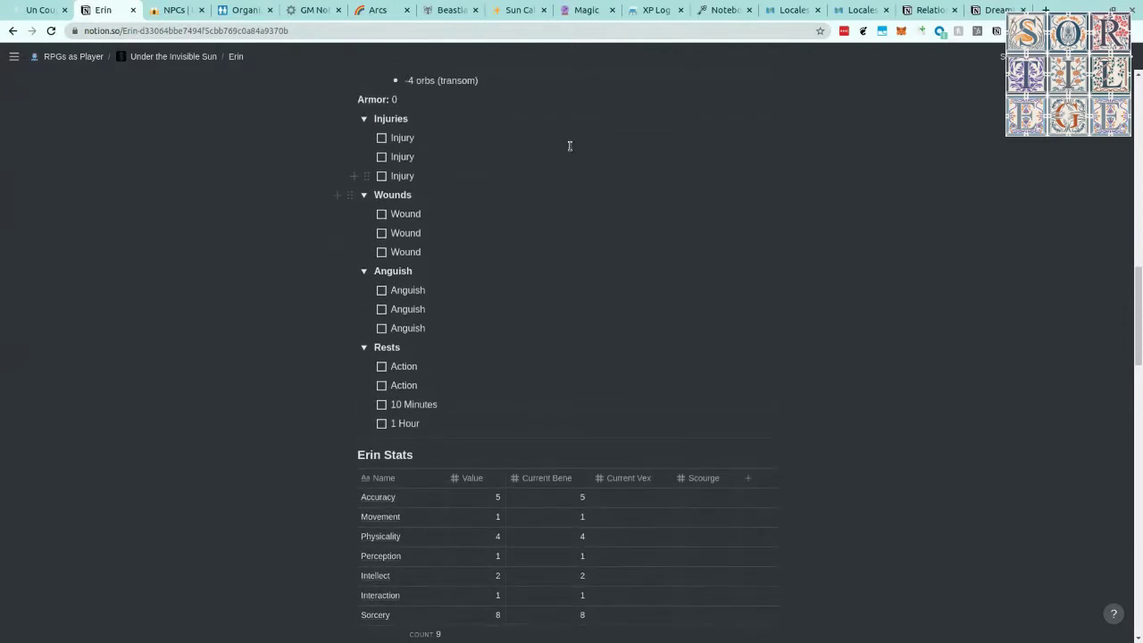
{"action": "left_click", "coordinate": [381, 137]}
{"action": "left_click", "coordinate": [381, 137]}
Examine the Erin Stats table, the Passive Effects entry and the Connections and Bonds sections beneath it
{"action": "scroll", "coordinate": [518, 369], "scroll_direction": "down", "scroll_amount": 1}
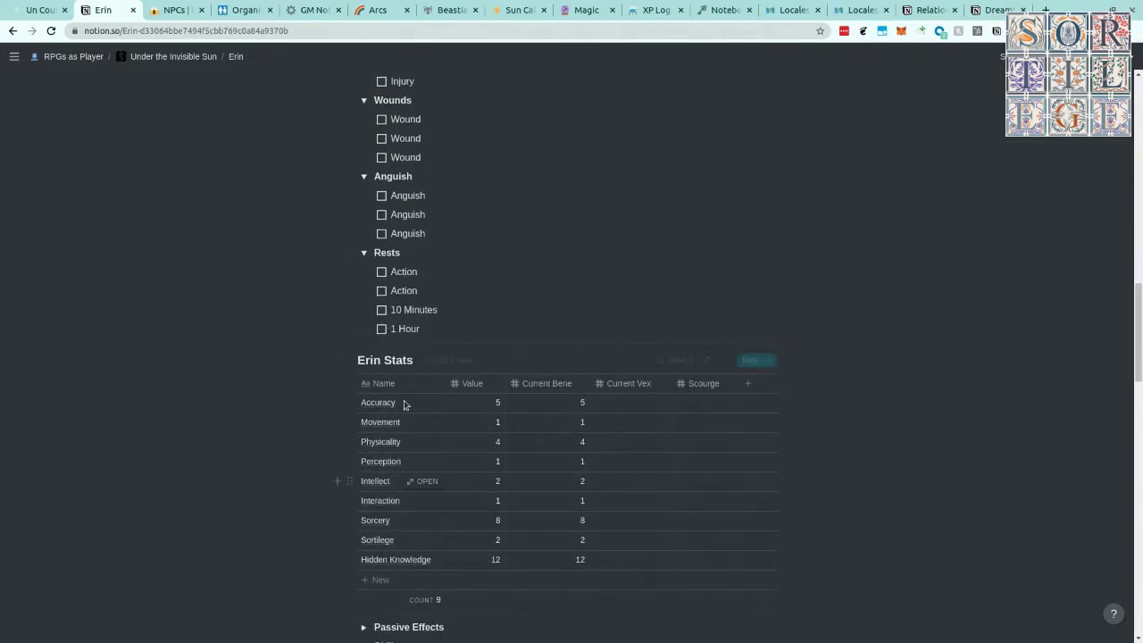
{"action": "scroll", "coordinate": [679, 324], "scroll_direction": "down", "scroll_amount": 2}
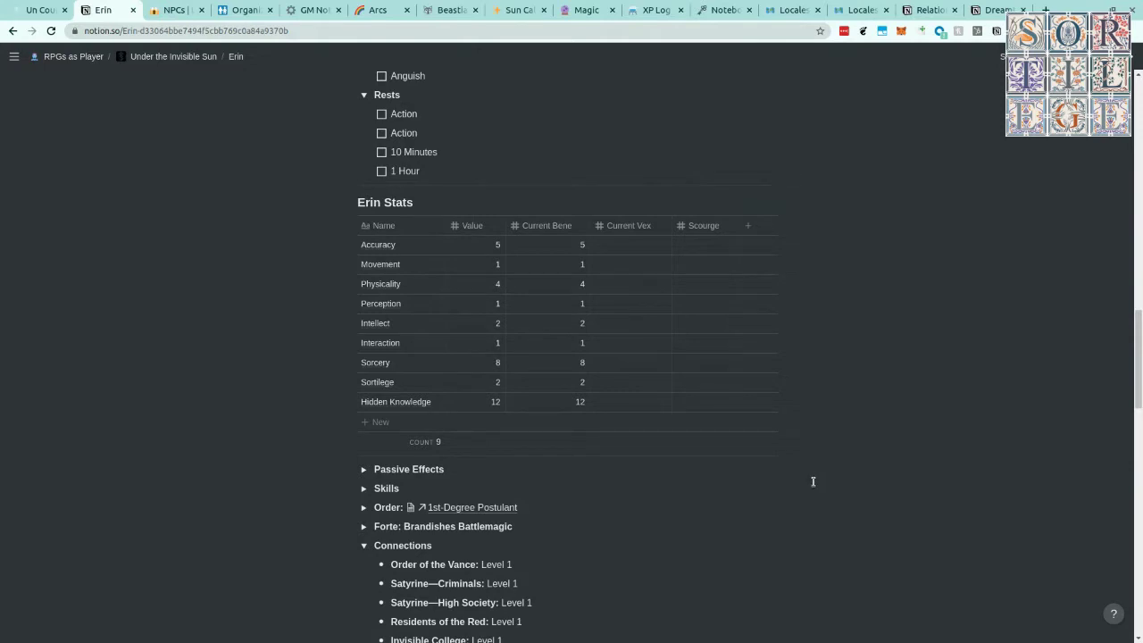
{"action": "left_click", "coordinate": [364, 470]}
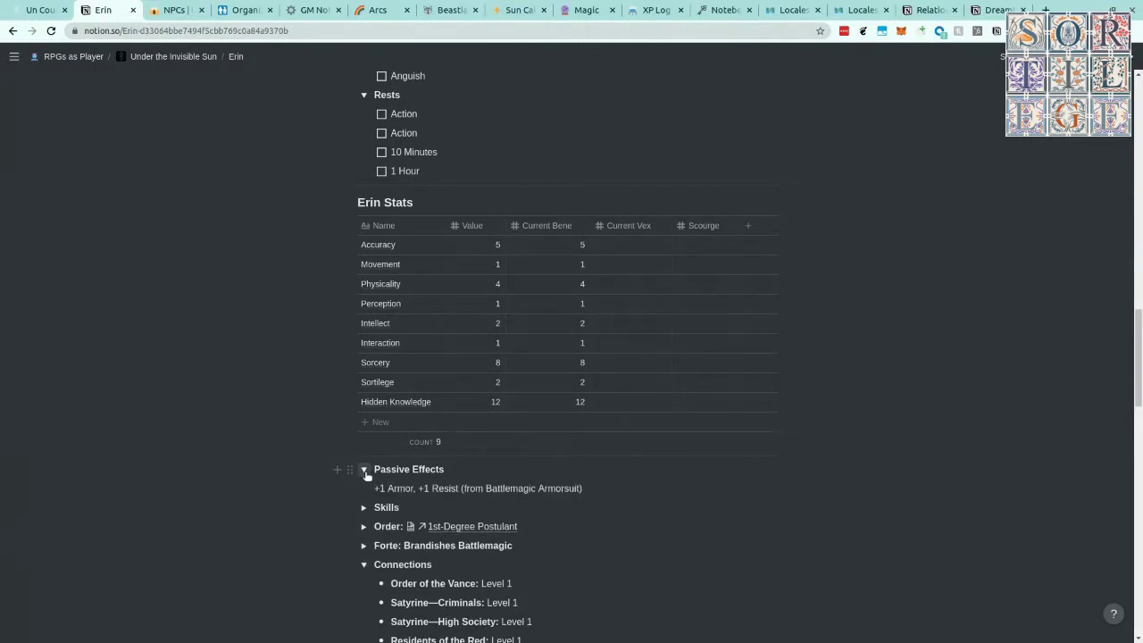
{"action": "left_click", "coordinate": [364, 469]}
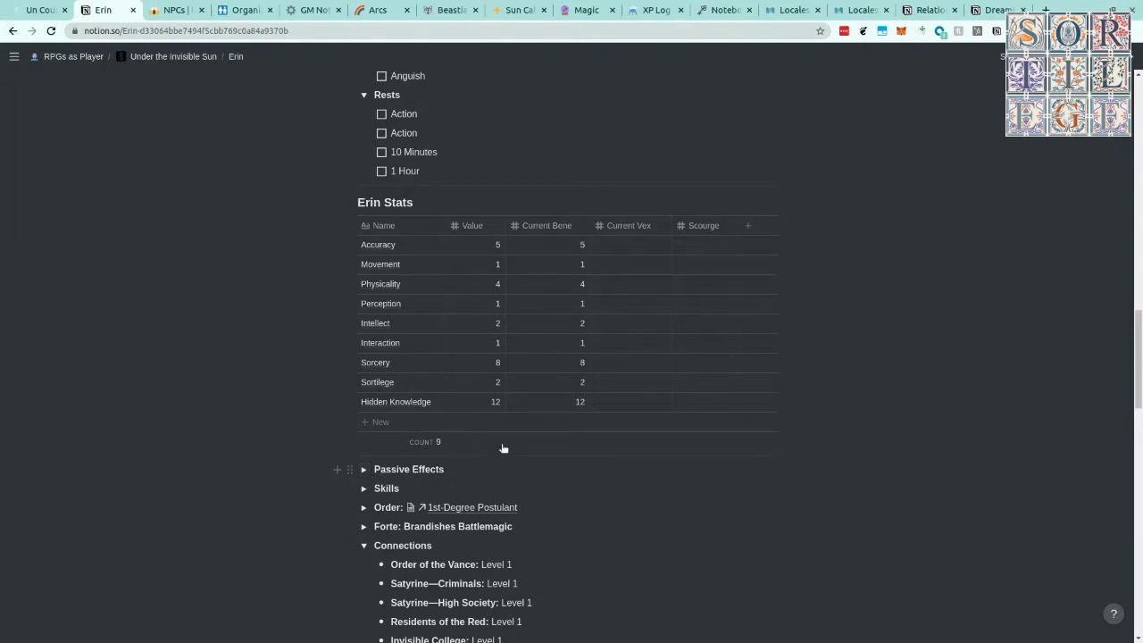
{"action": "scroll", "coordinate": [804, 453], "scroll_direction": "down", "scroll_amount": 5}
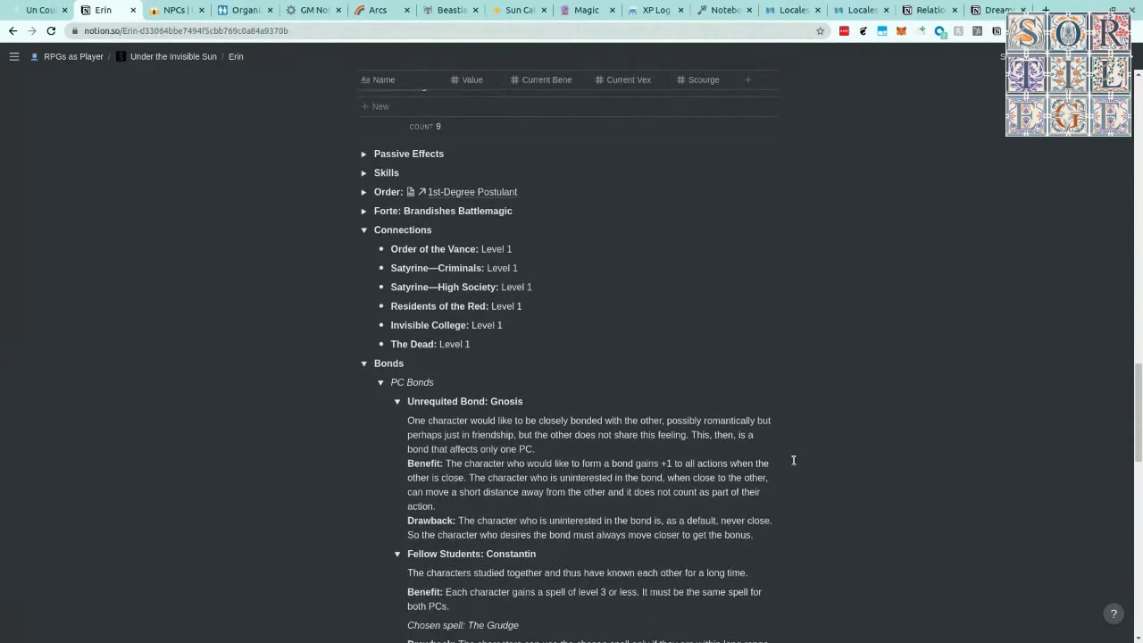
{"action": "scroll", "coordinate": [328, 460], "scroll_direction": "up", "scroll_amount": 4}
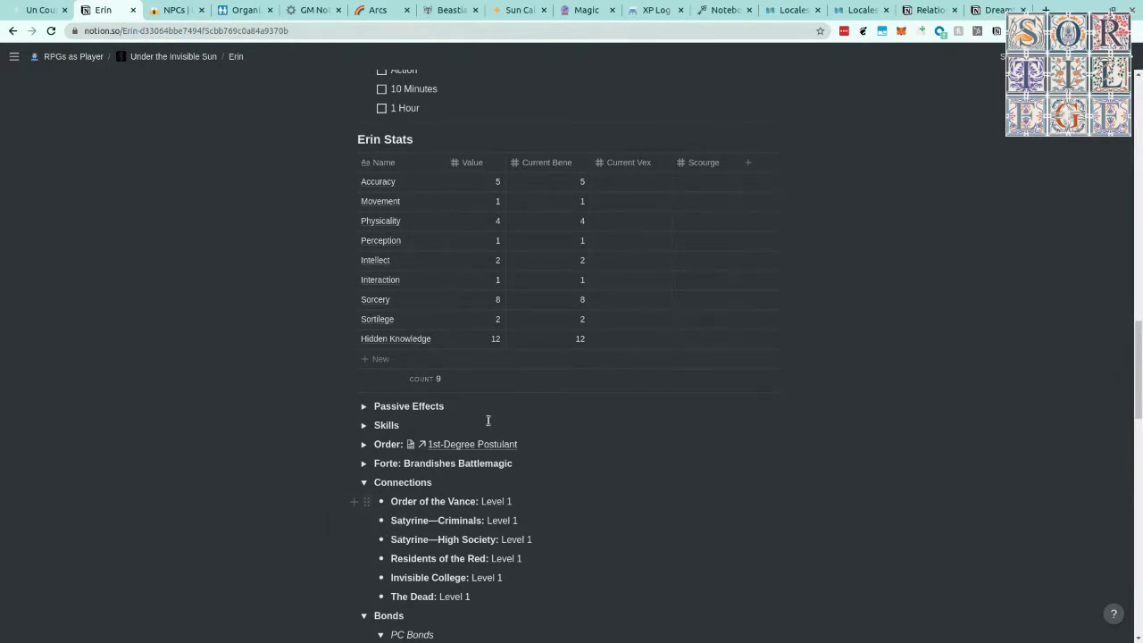
{"action": "scroll", "coordinate": [676, 429], "scroll_direction": "down", "scroll_amount": 3}
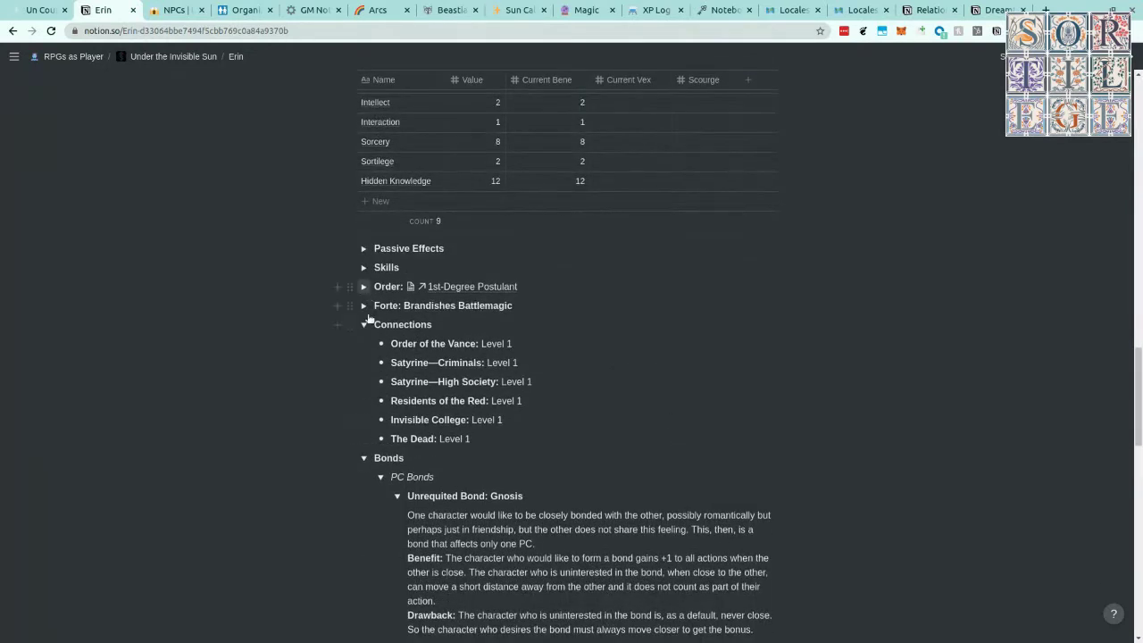
{"action": "scroll", "coordinate": [556, 419], "scroll_direction": "up", "scroll_amount": 3}
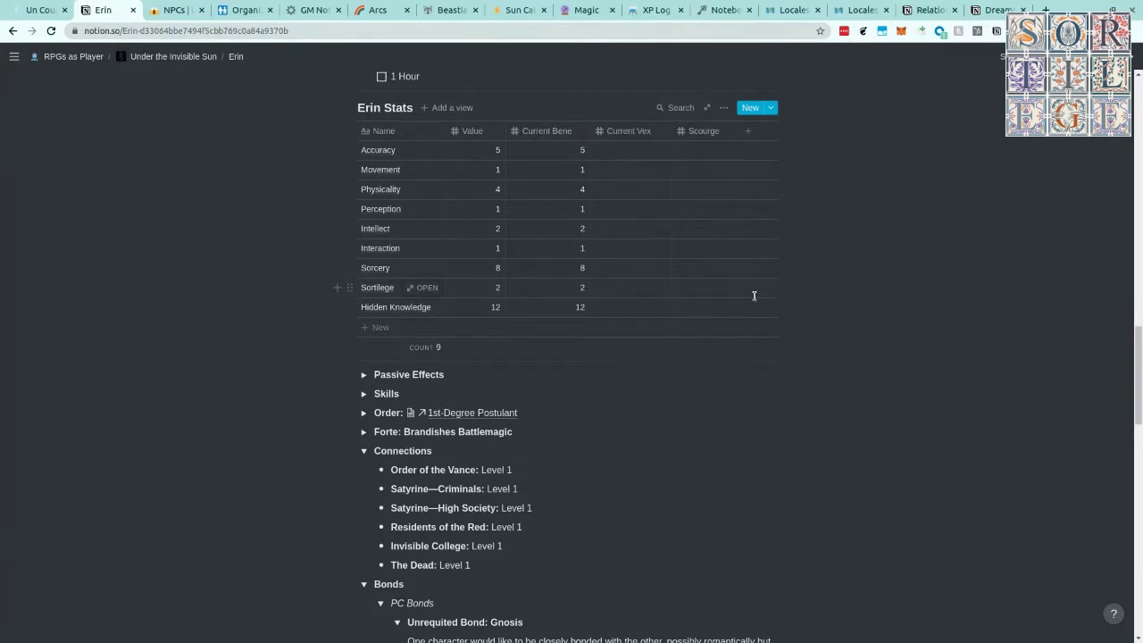
Expand the Passive Effects and Skills sections below the Erin Stats table
{"action": "scroll", "coordinate": [576, 390], "scroll_direction": "down", "scroll_amount": 5}
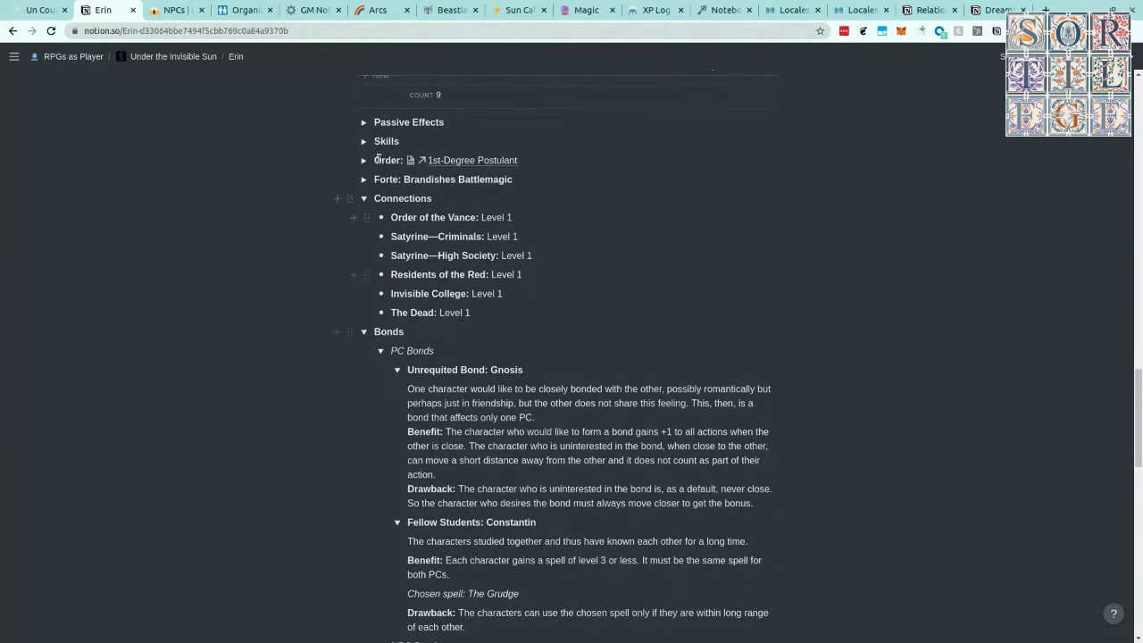
{"action": "left_click", "coordinate": [363, 122]}
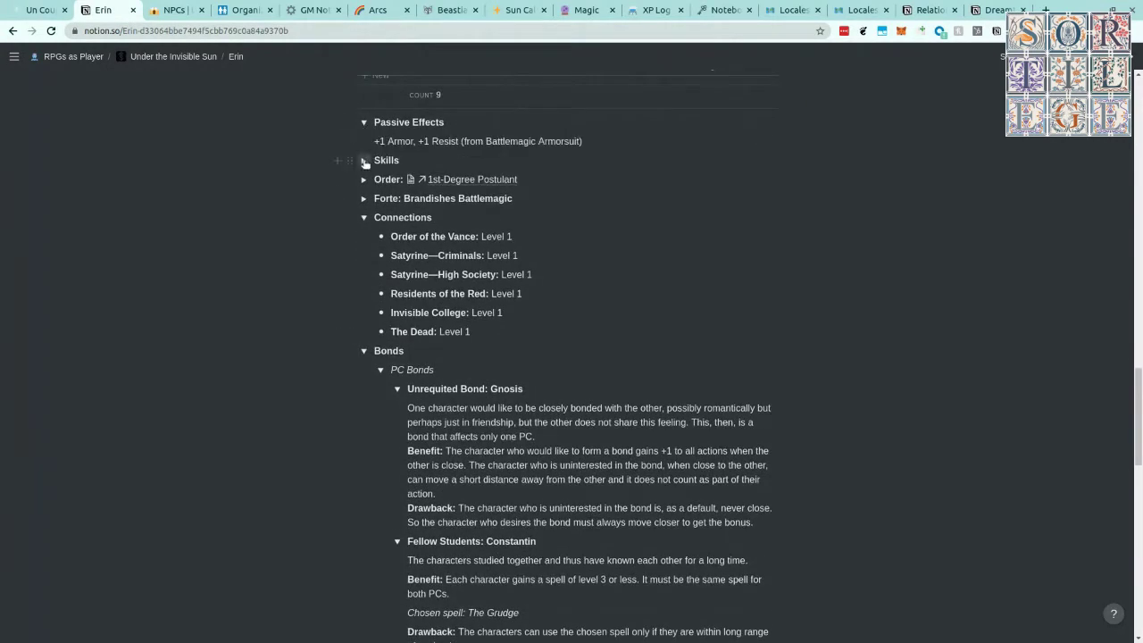
{"action": "left_click", "coordinate": [364, 161]}
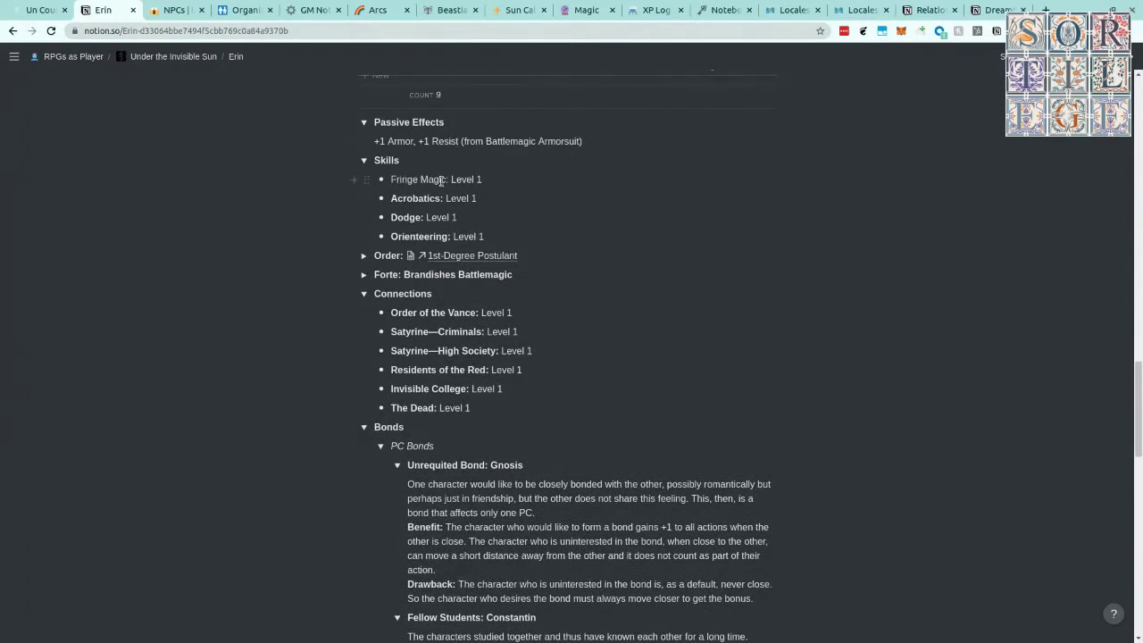
Consult the text of the Order section and collapse it again, and expand the Forte: Brandishes Battlemagic section
{"action": "left_click_drag", "start_coordinate": [357, 255], "coordinate": [364, 257]}
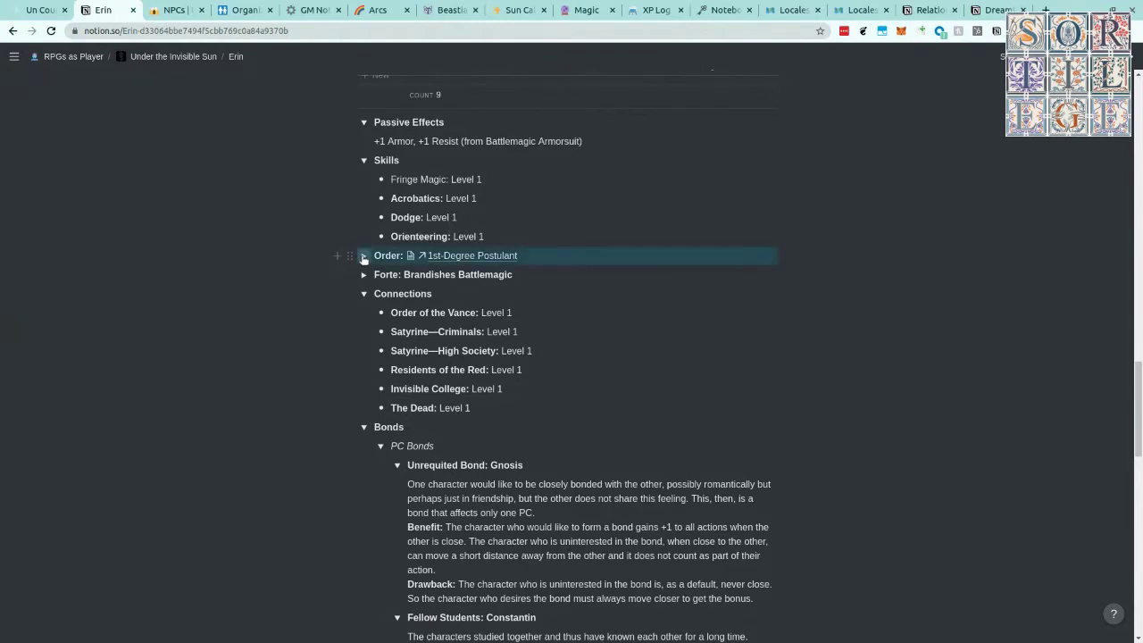
{"action": "left_click", "coordinate": [364, 257]}
{"action": "scroll", "coordinate": [575, 303], "scroll_direction": "down", "scroll_amount": 2}
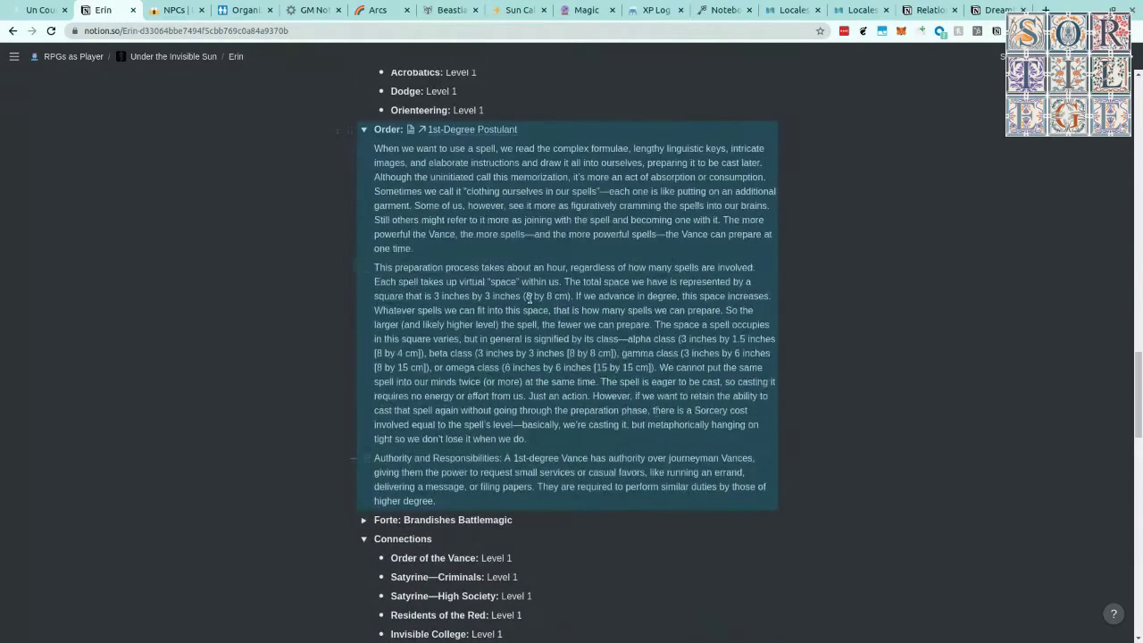
{"action": "left_click", "coordinate": [456, 219]}
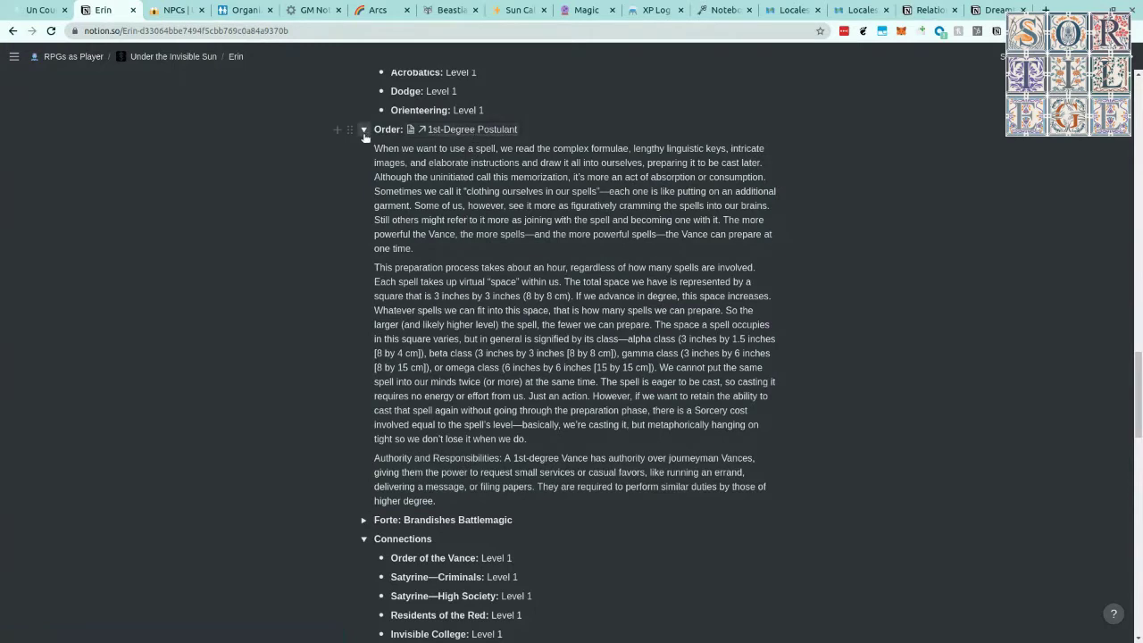
{"action": "left_click", "coordinate": [363, 130]}
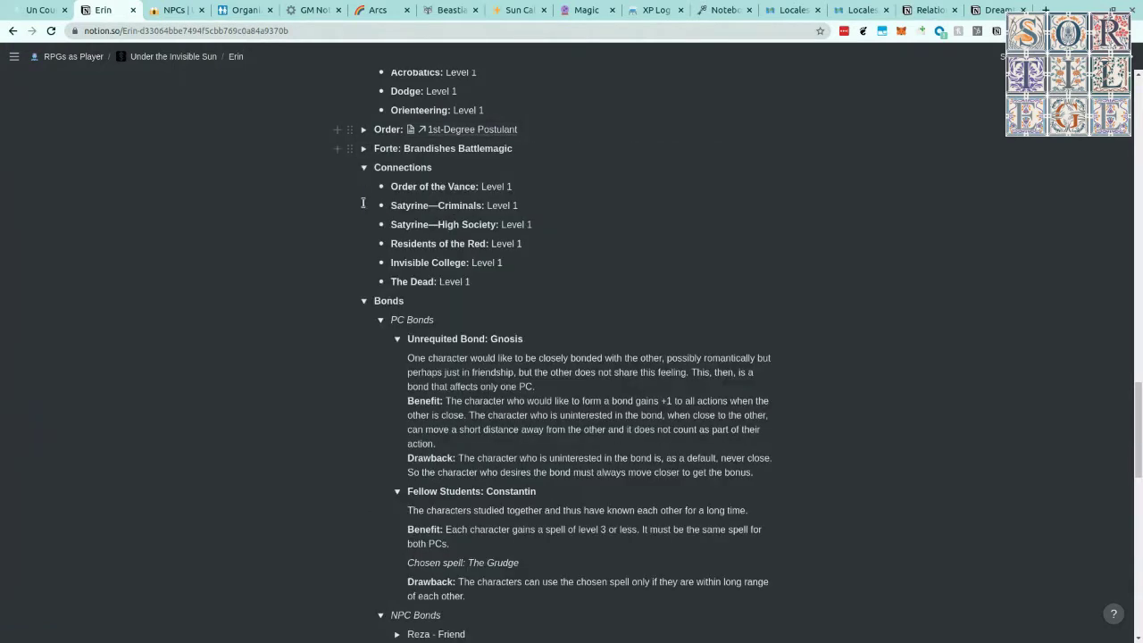
{"action": "left_click", "coordinate": [364, 149]}
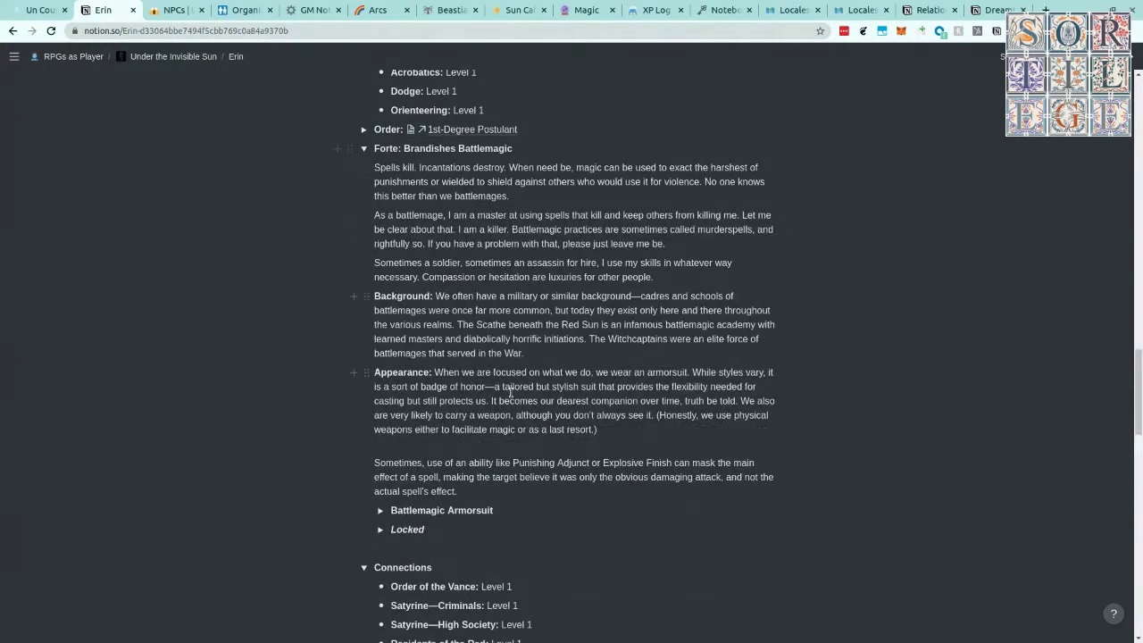
Expand and consult the Battlemagic Armorsuit entry, and collapse the Forte: Brandishes Battlemagic section again
{"action": "scroll", "coordinate": [412, 513], "scroll_direction": "down", "scroll_amount": 3}
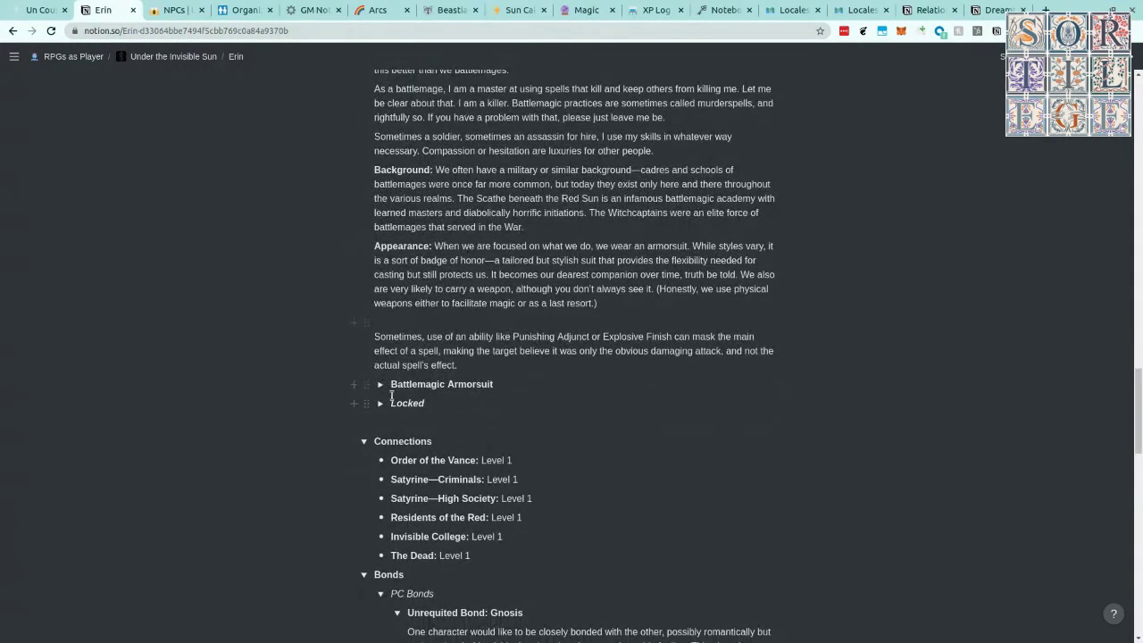
{"action": "left_click", "coordinate": [381, 384]}
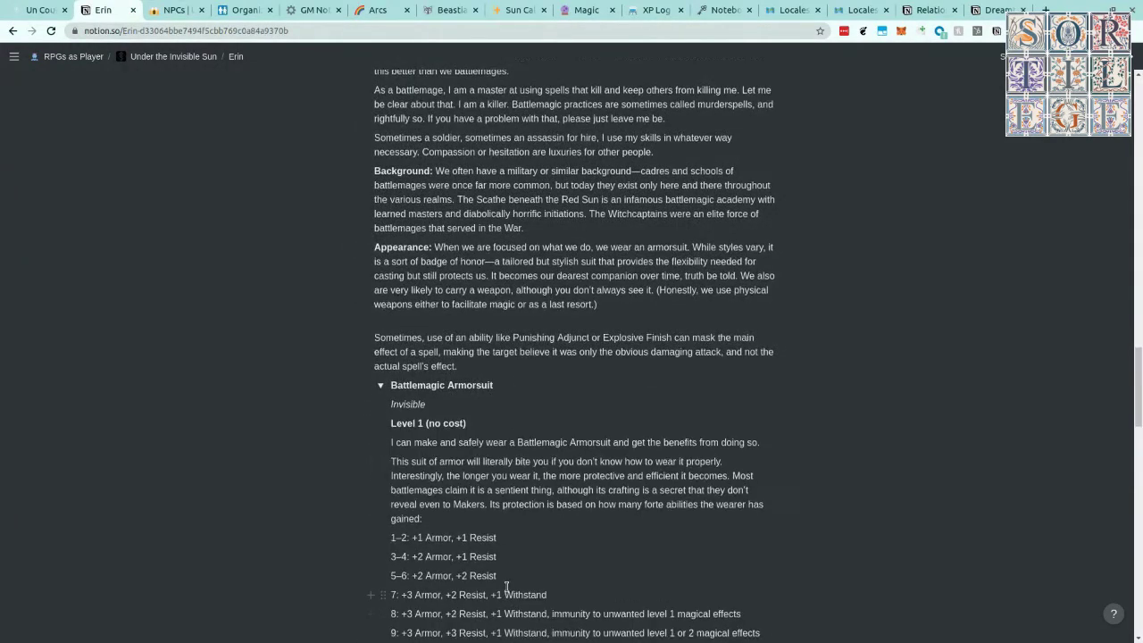
{"action": "scroll", "coordinate": [502, 598], "scroll_direction": "up", "scroll_amount": 5}
{"action": "left_click", "coordinate": [363, 275]}
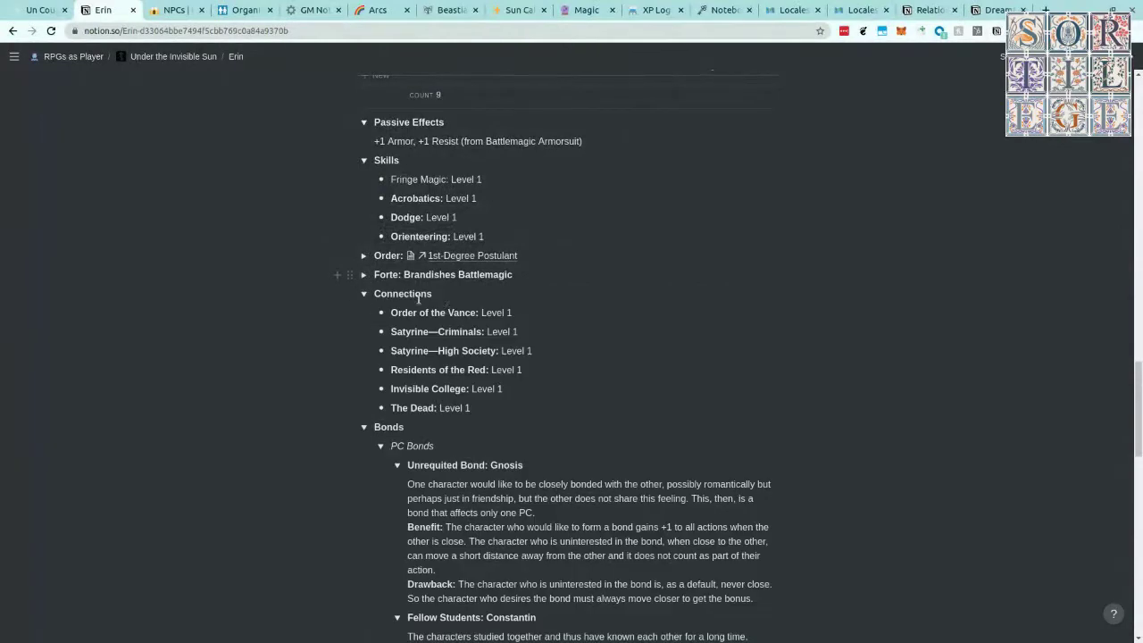
Examine the Connections list and the PC, NPC and other bonds beneath it, and collapse the Bonds section
{"action": "scroll", "coordinate": [549, 375], "scroll_direction": "down", "scroll_amount": 3}
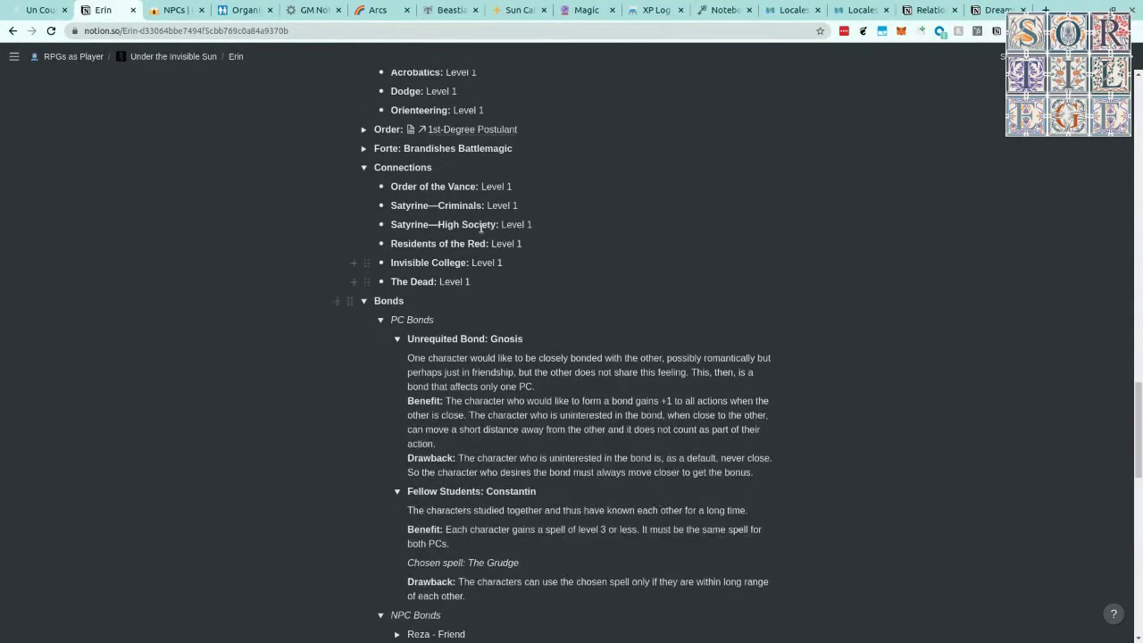
{"action": "scroll", "coordinate": [451, 280], "scroll_direction": "down", "scroll_amount": 1}
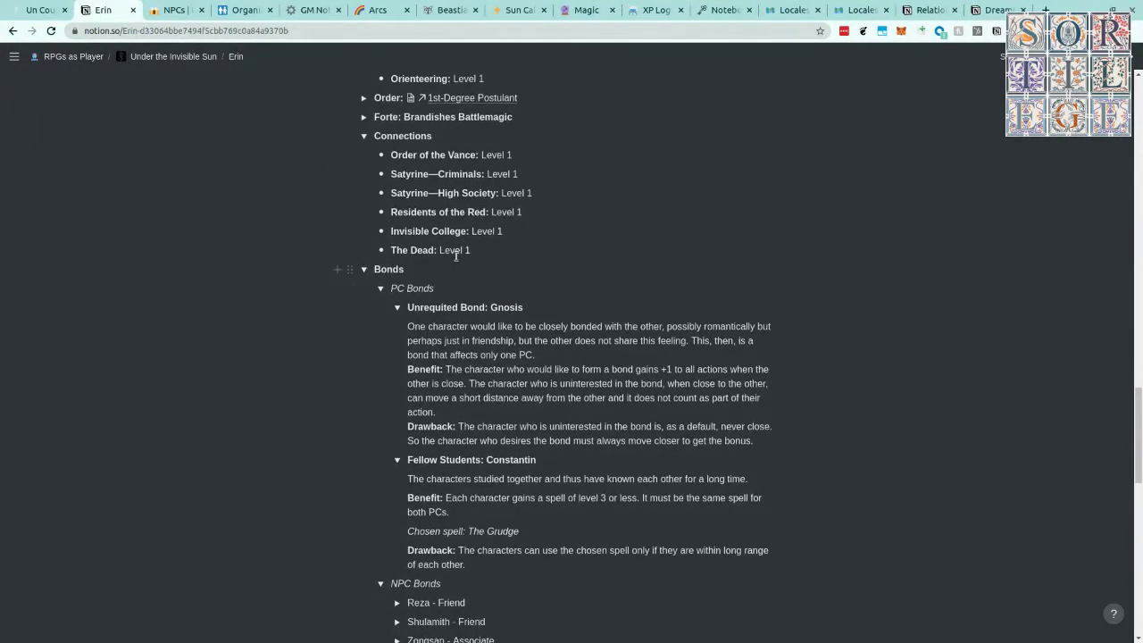
{"action": "scroll", "coordinate": [495, 262], "scroll_direction": "down", "scroll_amount": 3}
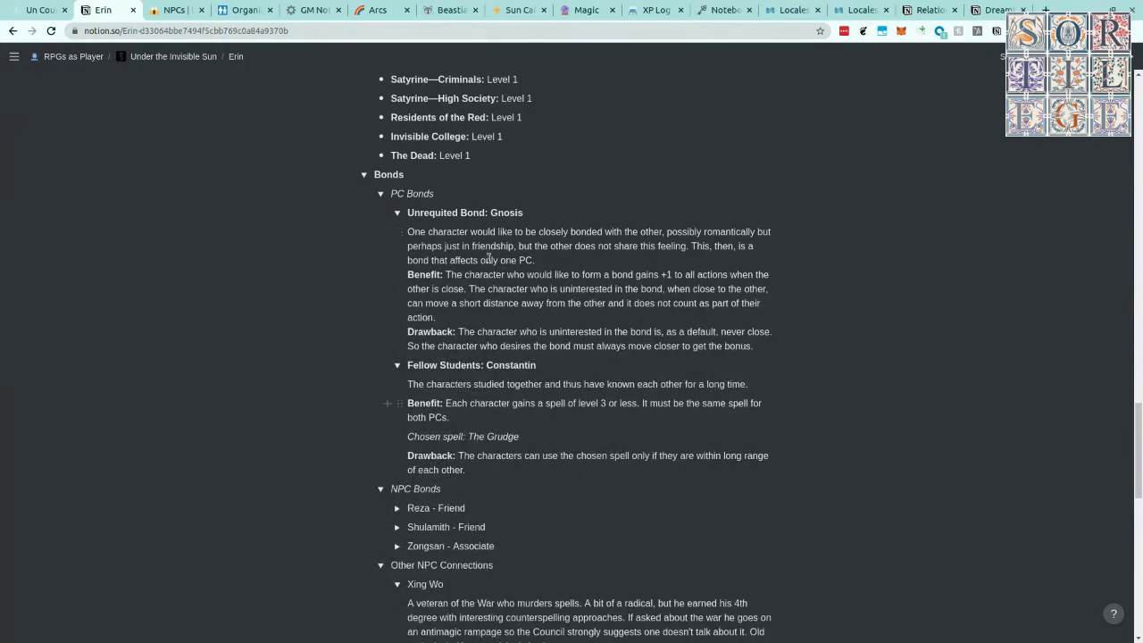
{"action": "scroll", "coordinate": [515, 297], "scroll_direction": "down", "scroll_amount": 3}
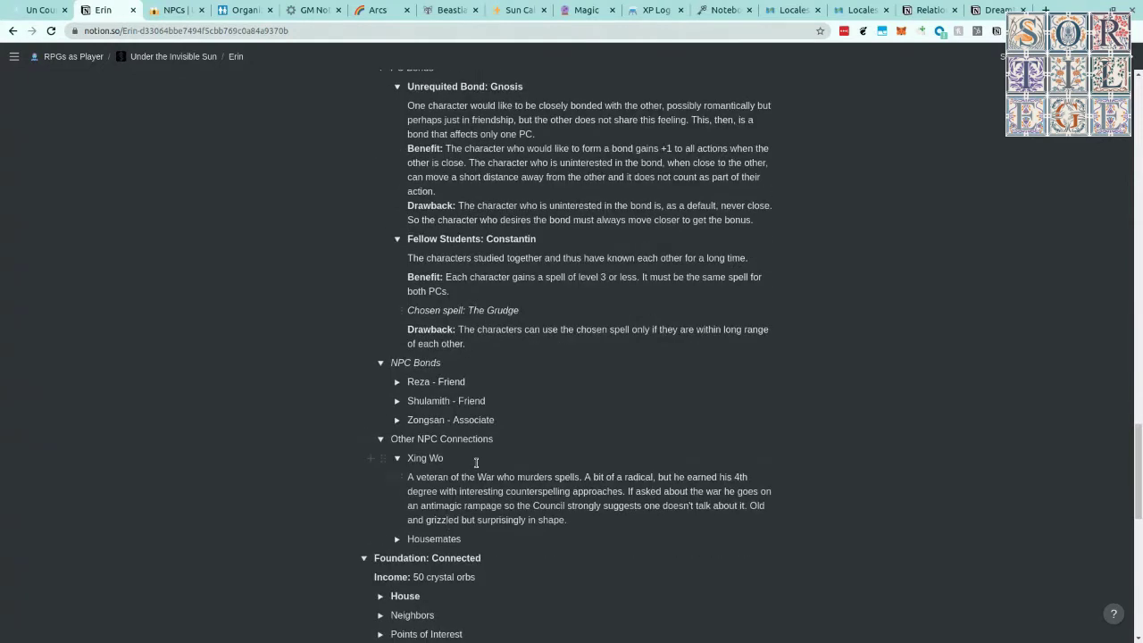
{"action": "scroll", "coordinate": [476, 468], "scroll_direction": "down", "scroll_amount": 1}
{"action": "scroll", "coordinate": [459, 337], "scroll_direction": "up", "scroll_amount": 4}
{"action": "left_click", "coordinate": [364, 175]}
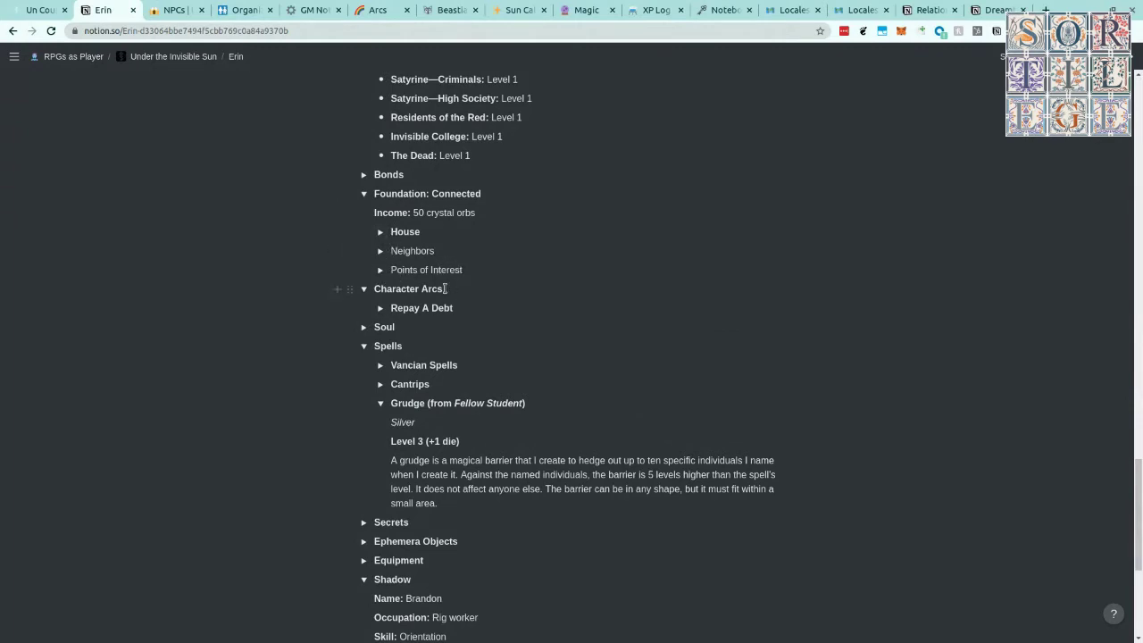
Expand the Repay A Debt arc, read its steps and rewards, and collapse the Character Arcs section
{"action": "left_click", "coordinate": [381, 307]}
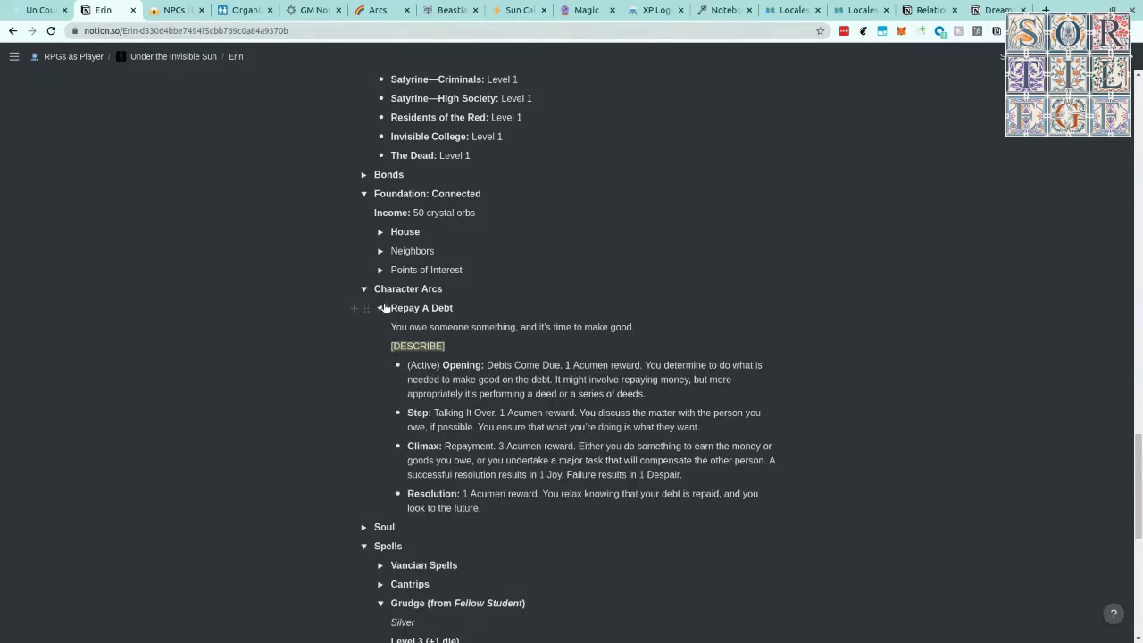
{"action": "scroll", "coordinate": [532, 323], "scroll_direction": "down", "scroll_amount": 1}
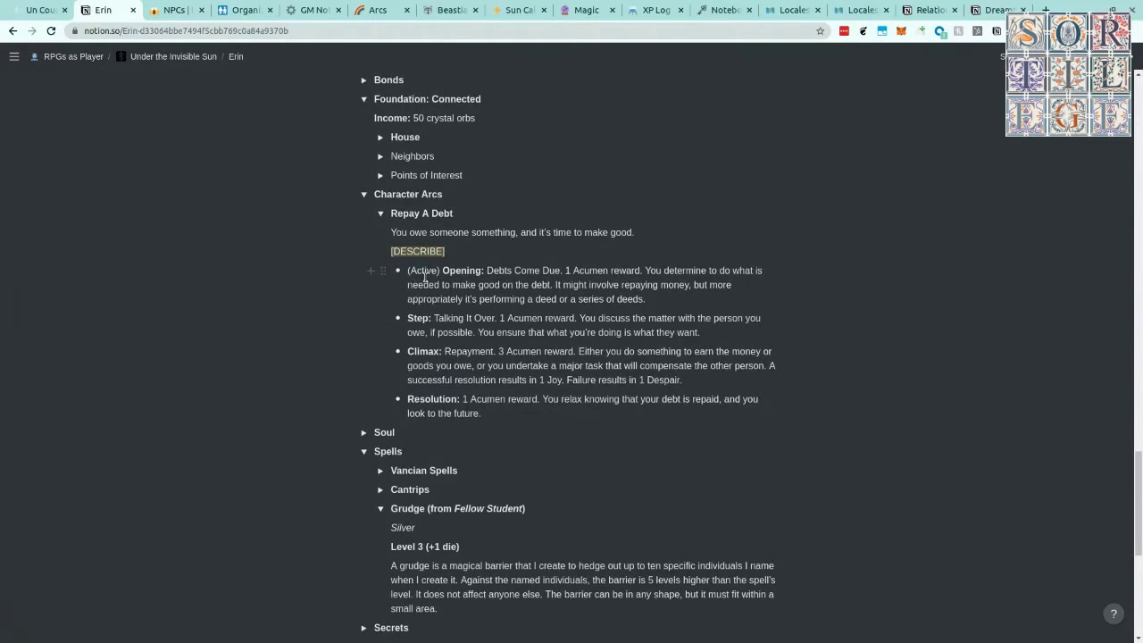
{"action": "left_click", "coordinate": [365, 195]}
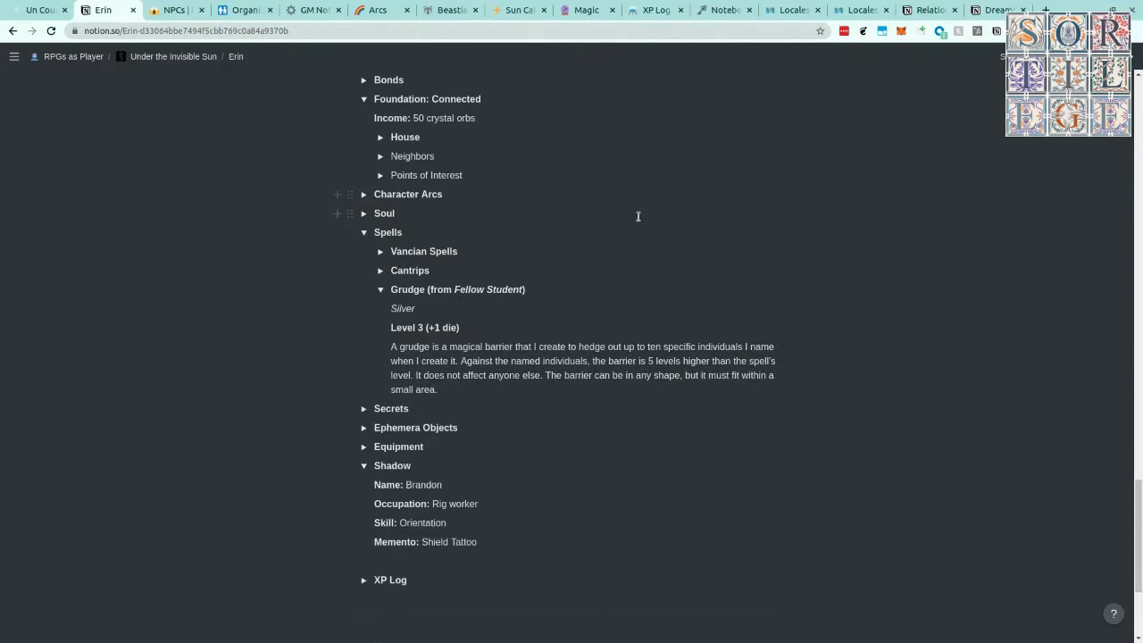
Expand the Vancian Spells and Cantrips lists in the Spells section, and open the Zamrah's Bolt spell text
{"action": "left_click", "coordinate": [382, 253]}
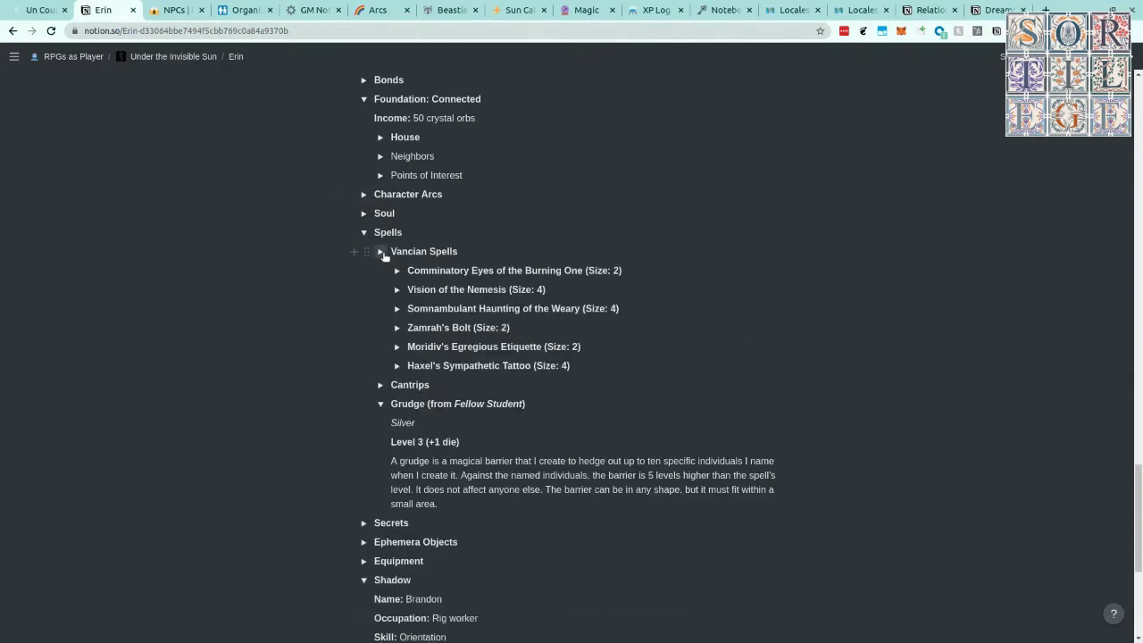
{"action": "left_click", "coordinate": [381, 384]}
{"action": "scroll", "coordinate": [495, 277], "scroll_direction": "down", "scroll_amount": 2}
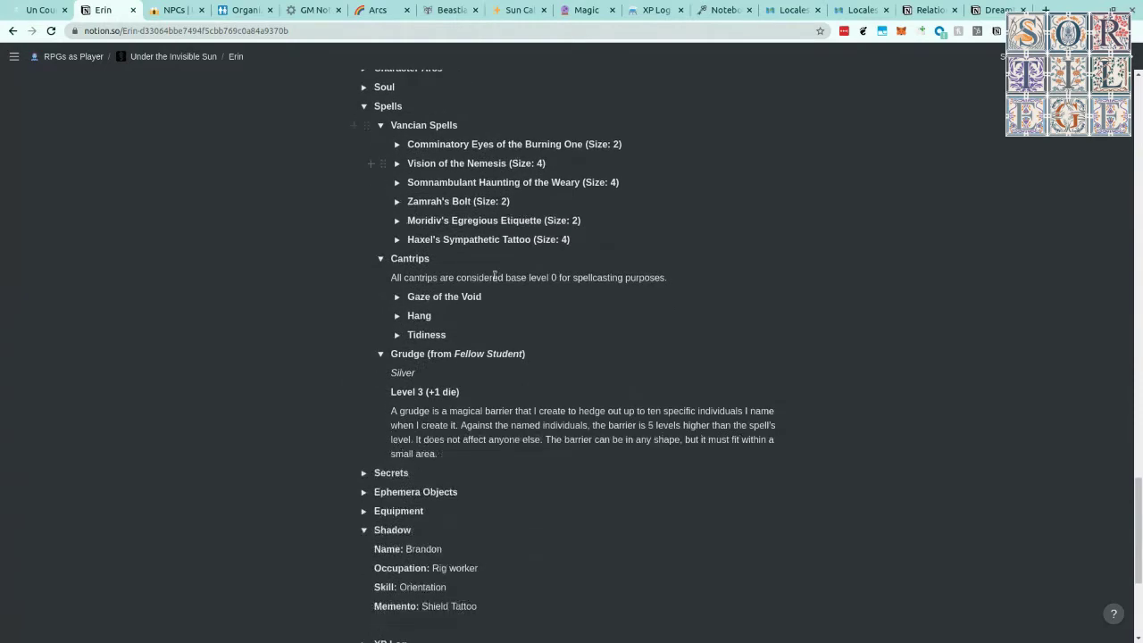
{"action": "left_click", "coordinate": [397, 201]}
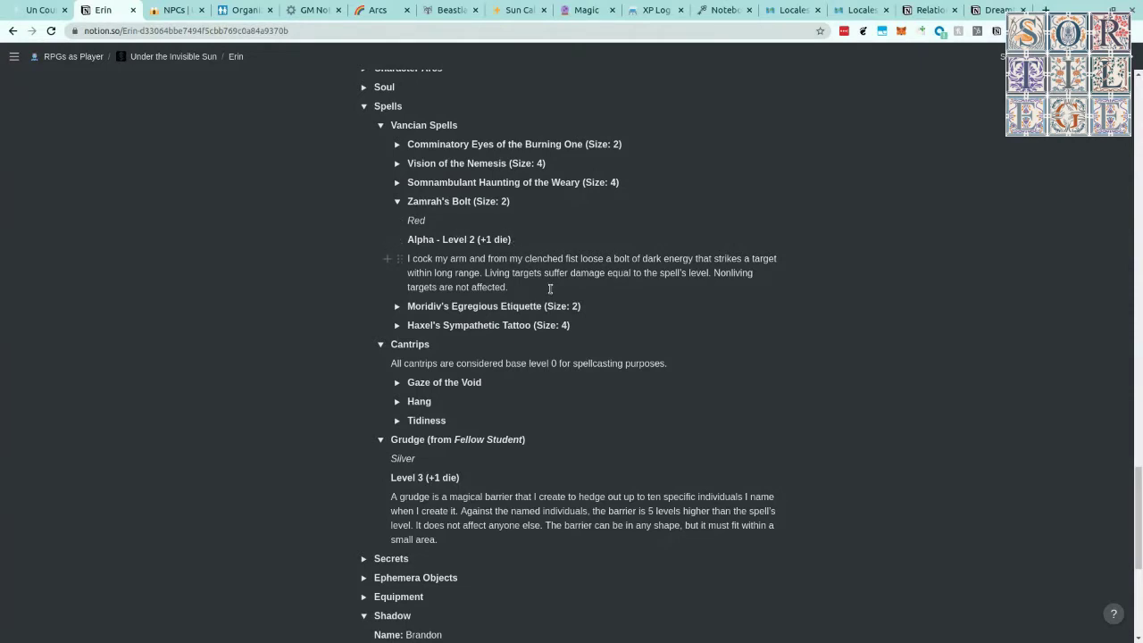
Expand the Secrets and Ephemera Objects sections below the spells
{"action": "scroll", "coordinate": [510, 303], "scroll_direction": "down", "scroll_amount": 4}
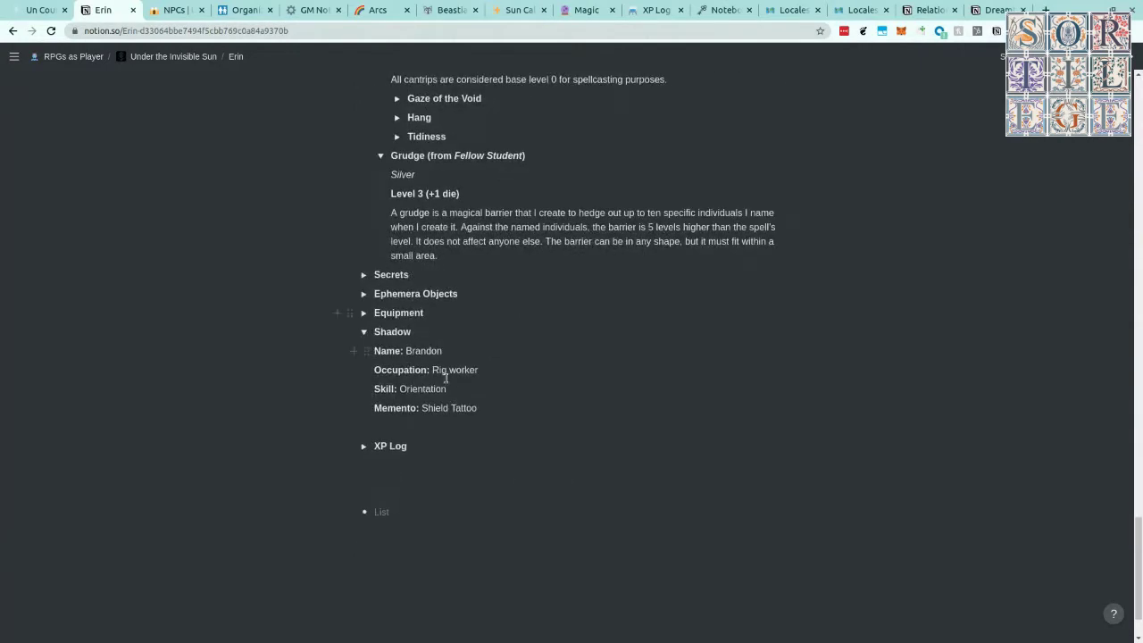
{"action": "left_click", "coordinate": [363, 274]}
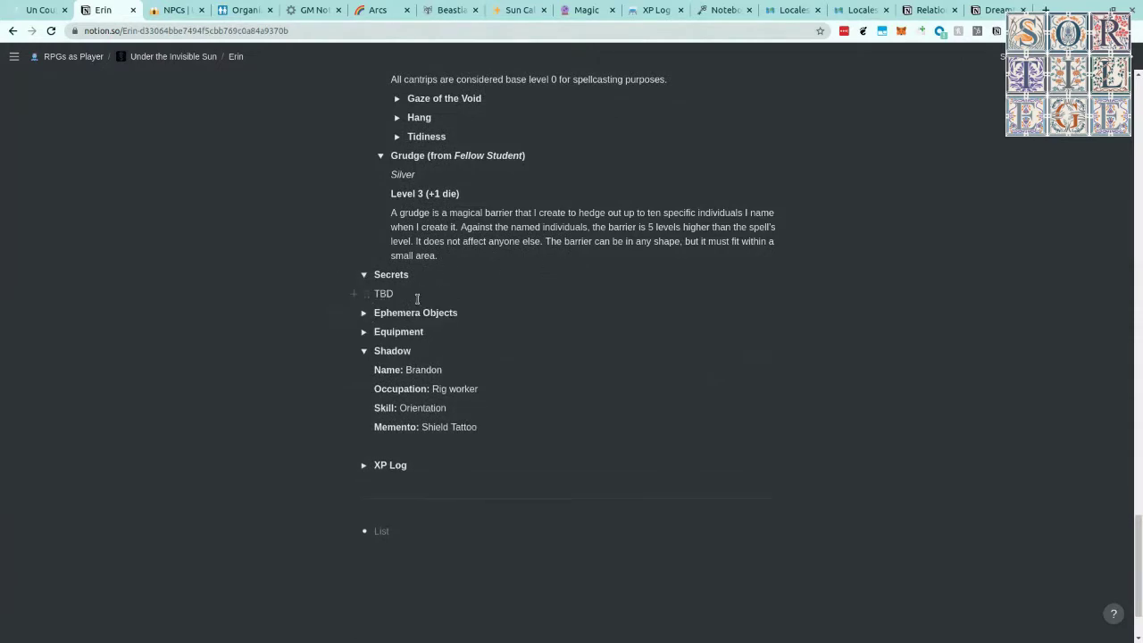
{"action": "left_click", "coordinate": [363, 312]}
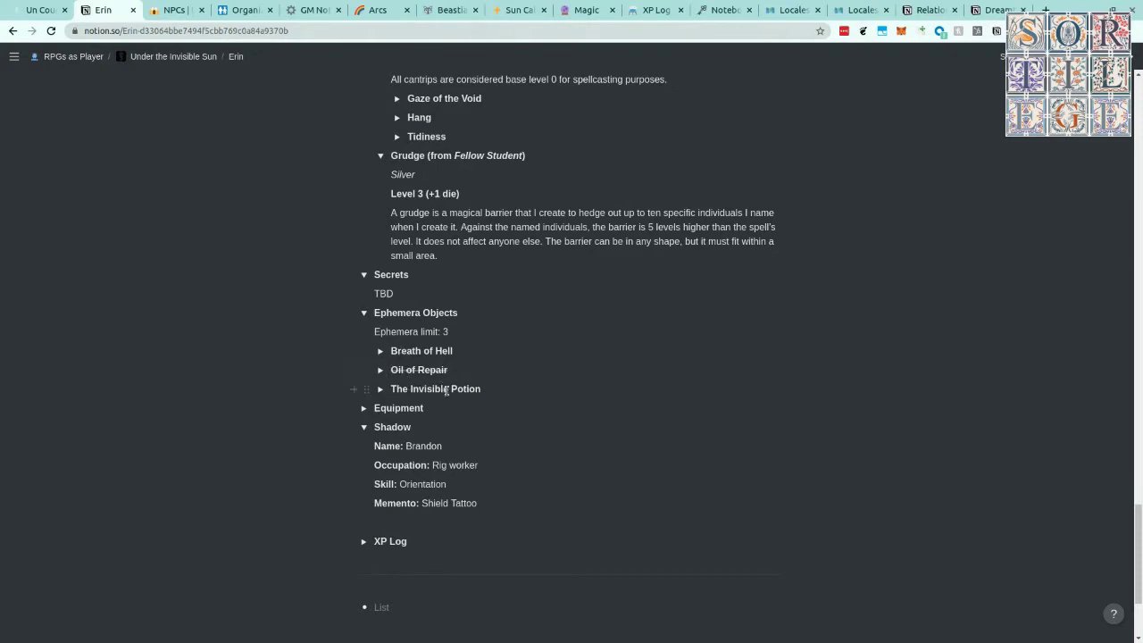
Consult the struck-through Oil of Repair entry under Ephemera Objects and collapse it again
{"action": "left_click", "coordinate": [382, 370]}
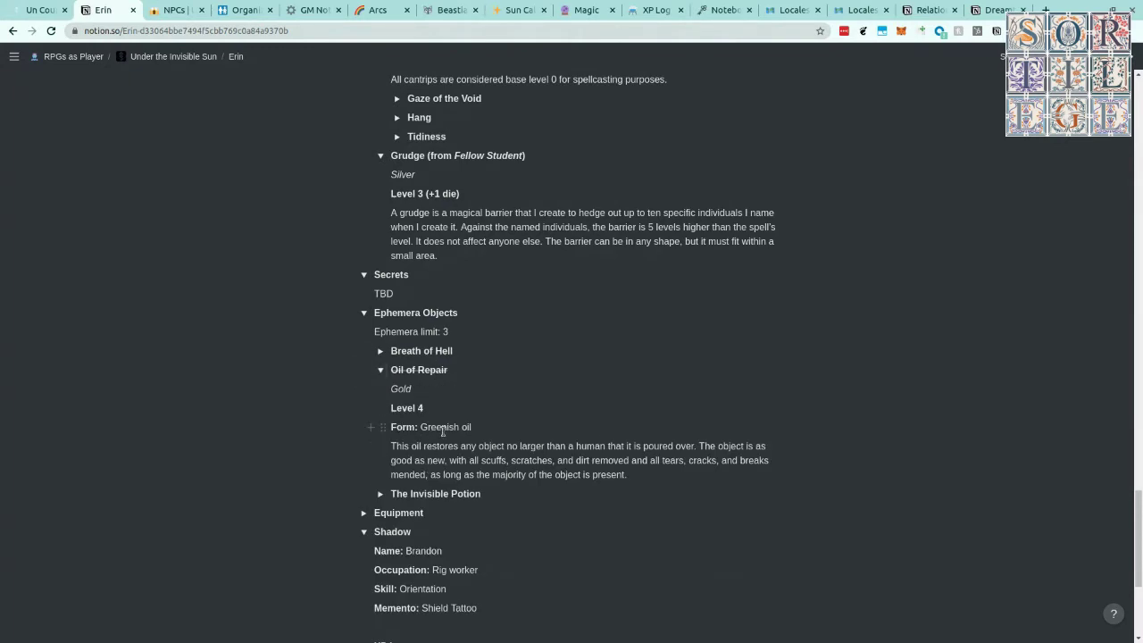
{"action": "scroll", "coordinate": [453, 427], "scroll_direction": "down", "scroll_amount": 1}
{"action": "left_click", "coordinate": [382, 307]}
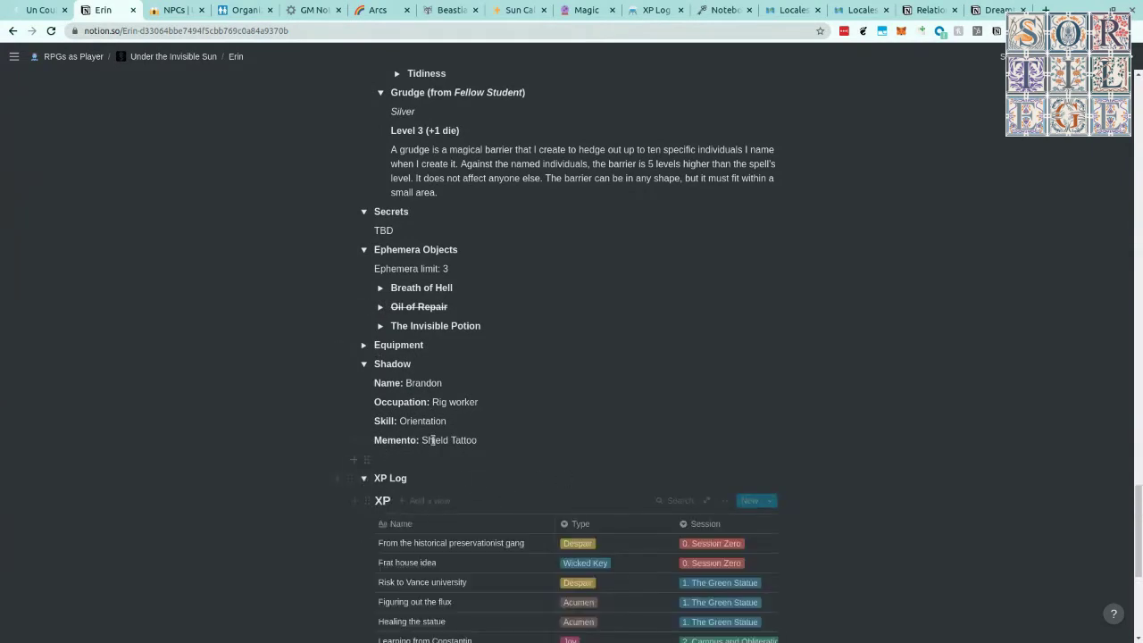
Compare Erin's XP table with the campaign's XP Log page, consulting its first Joy entry, and return to the Erin page
{"action": "scroll", "coordinate": [440, 441], "scroll_direction": "down", "scroll_amount": 2}
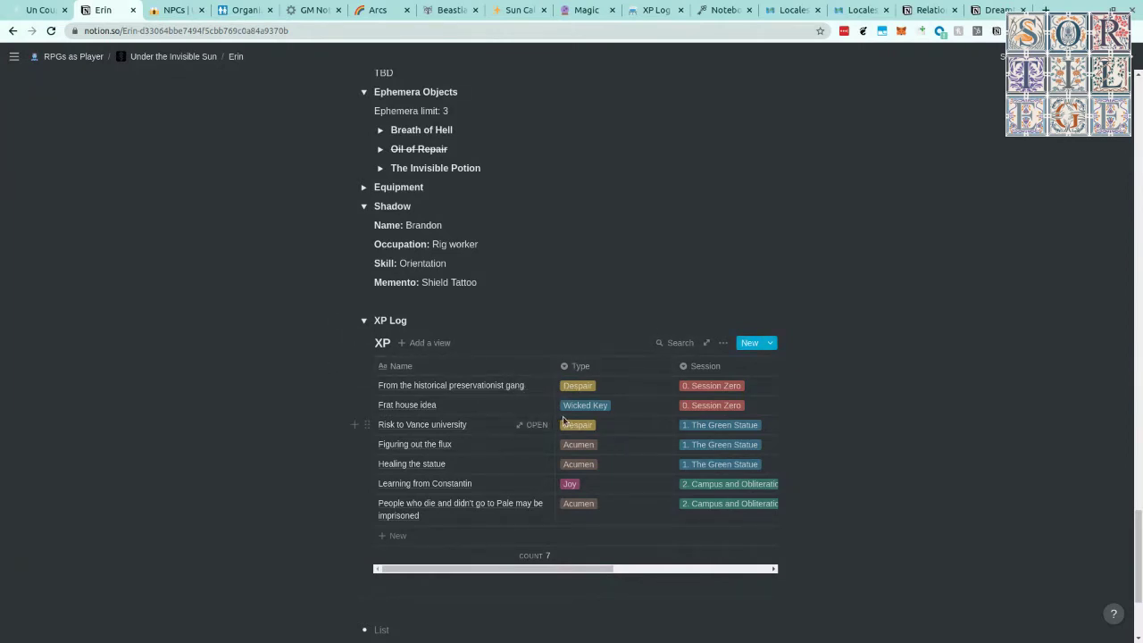
{"action": "left_click", "coordinate": [644, 13]}
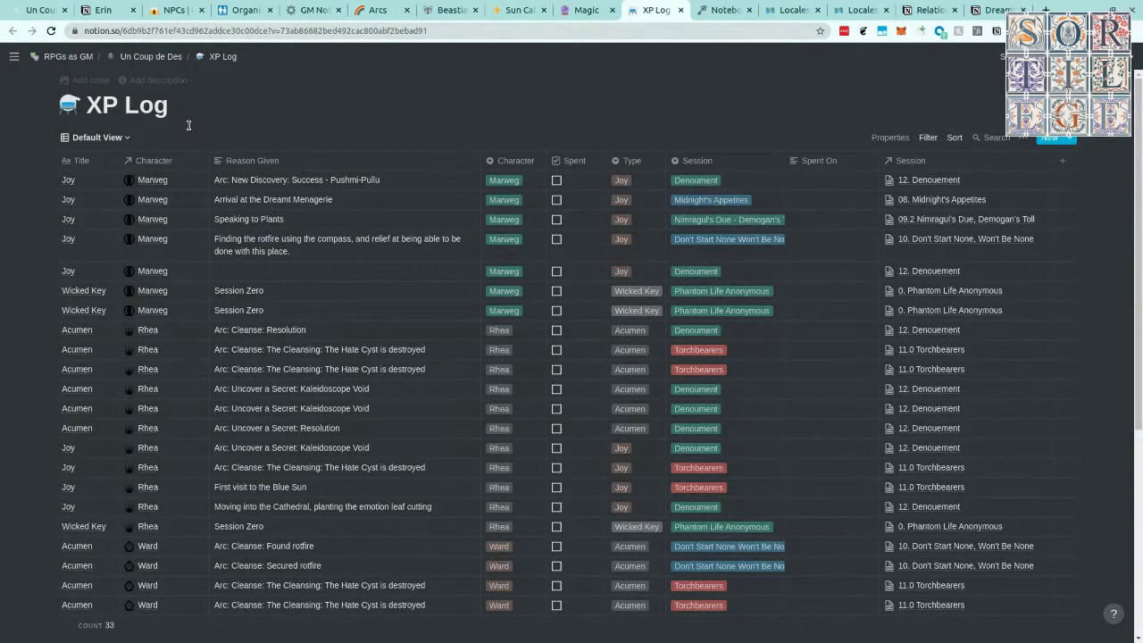
{"action": "left_click", "coordinate": [103, 180]}
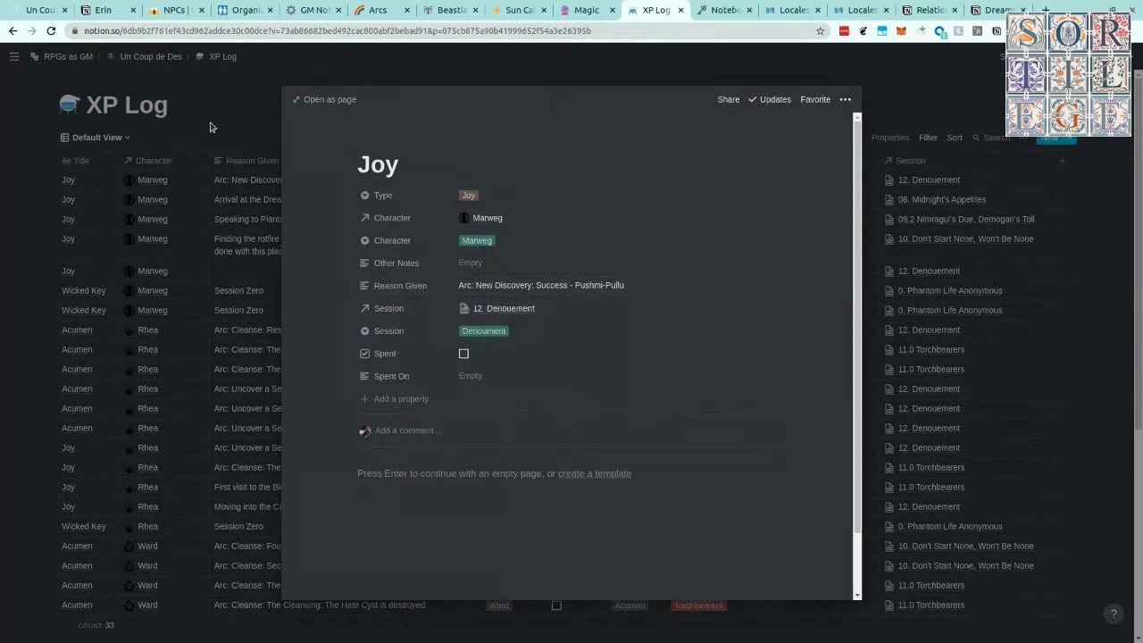
{"action": "key", "text": "Escape"}
{"action": "left_click", "coordinate": [90, 10]}
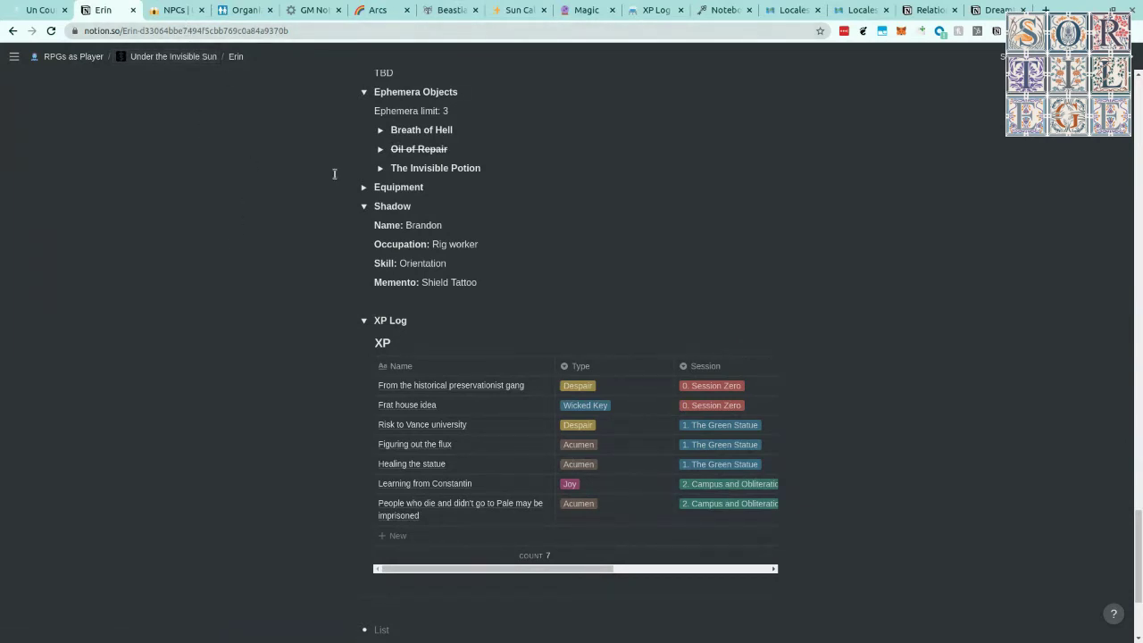
Bring the Sun Calendar - 7-8 AA browser tab next to the Erin tab and show its Calendar view
{"action": "left_click", "coordinate": [509, 20]}
{"action": "left_click_drag", "start_coordinate": [509, 18], "coordinate": [179, 8]}
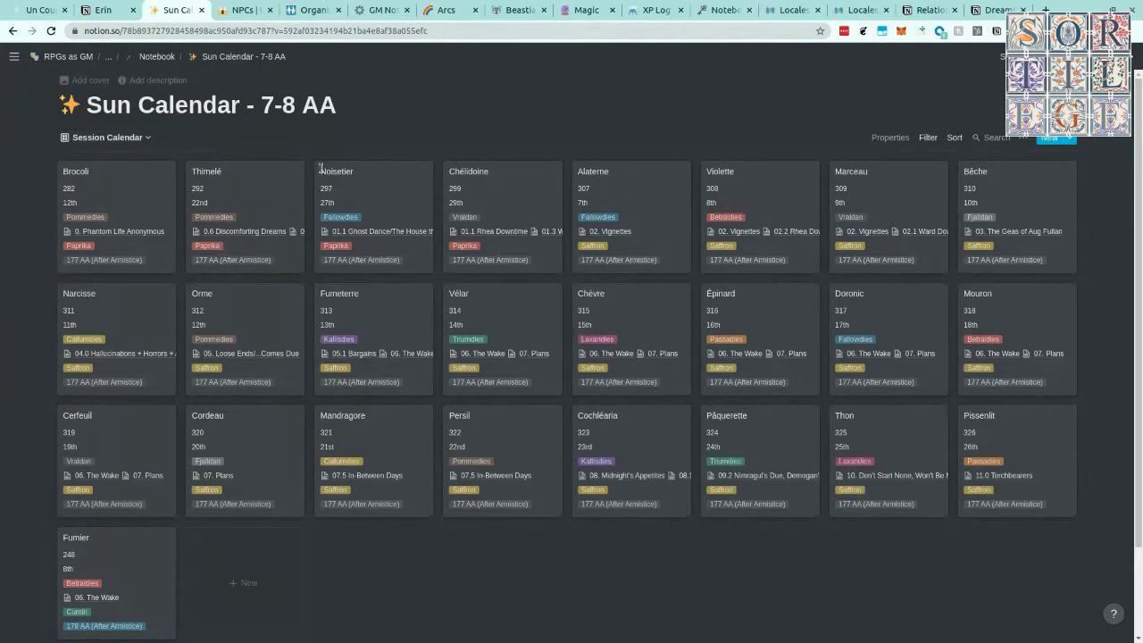
{"action": "left_click", "coordinate": [122, 137]}
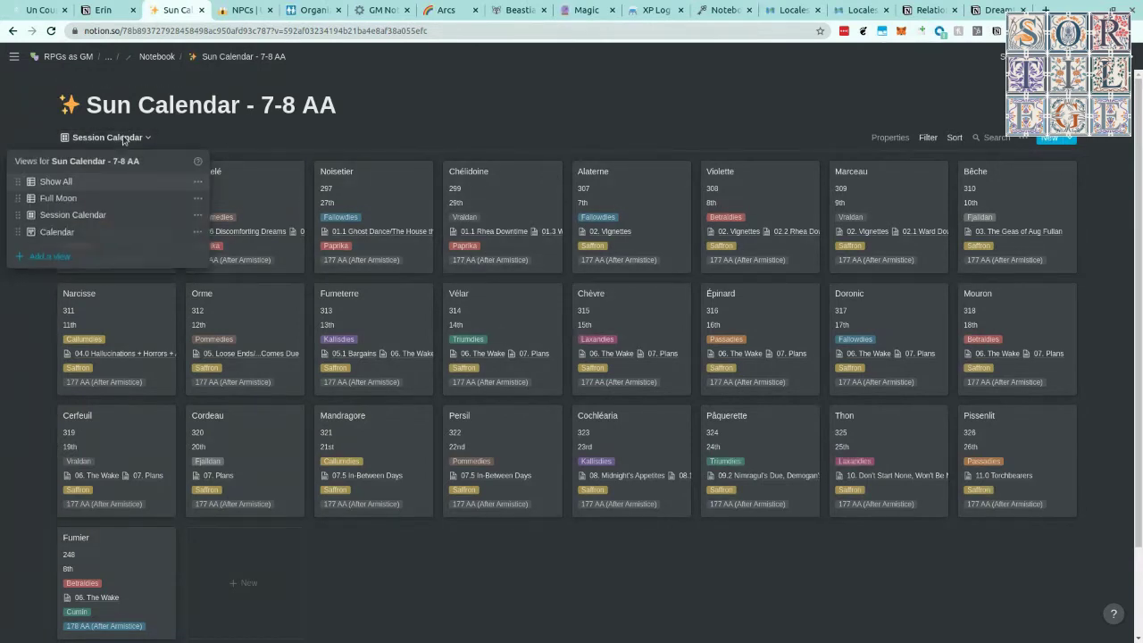
{"action": "left_click", "coordinate": [107, 231]}
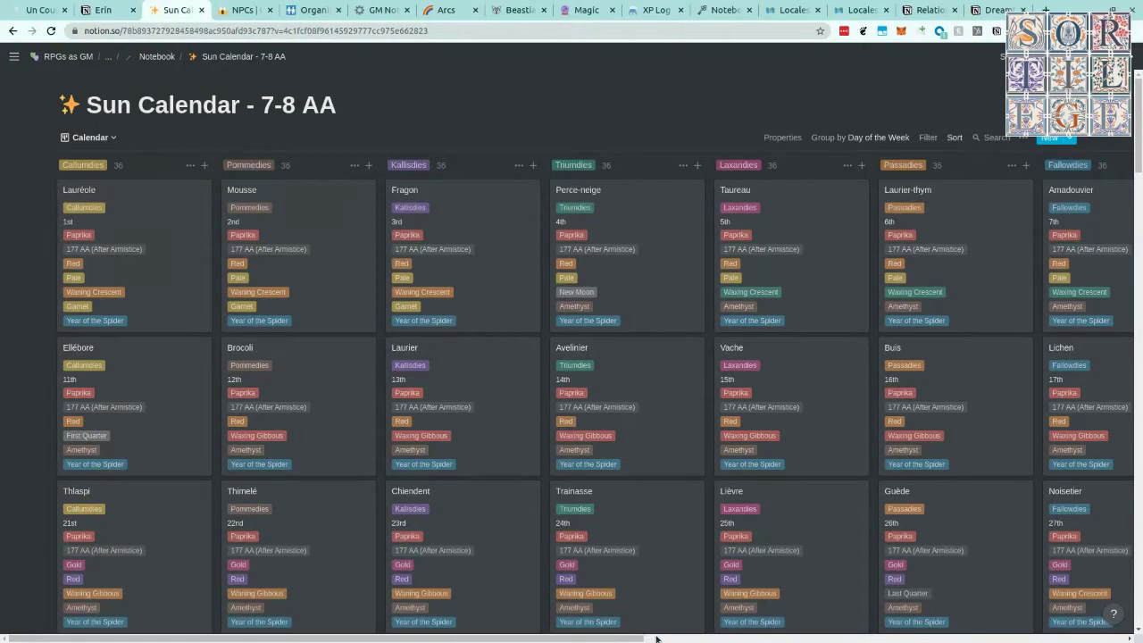
Consult the view types offered for a new Sun Calendar view without creating one, and dismiss the list of views
{"action": "left_click", "coordinate": [98, 138]}
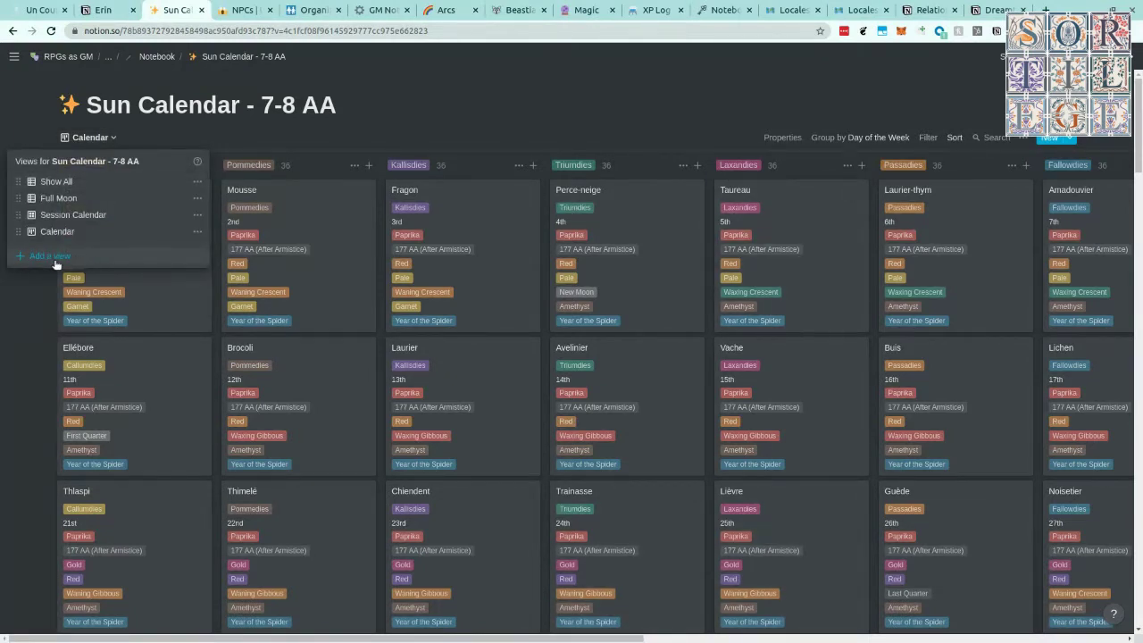
{"action": "left_click", "coordinate": [52, 256]}
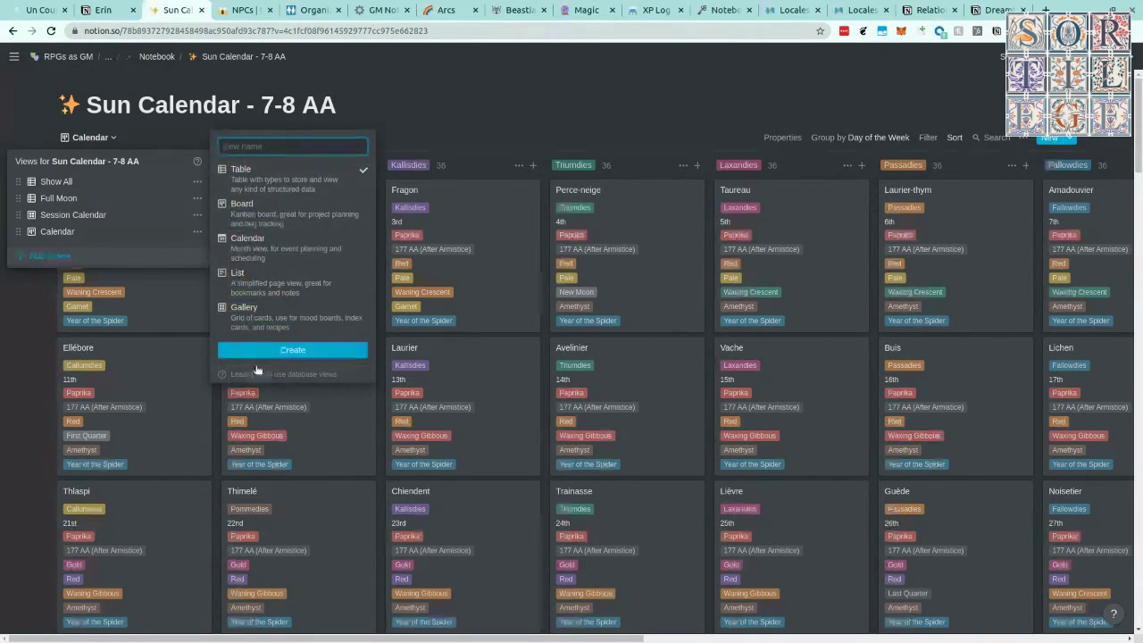
{"action": "left_click", "coordinate": [538, 110]}
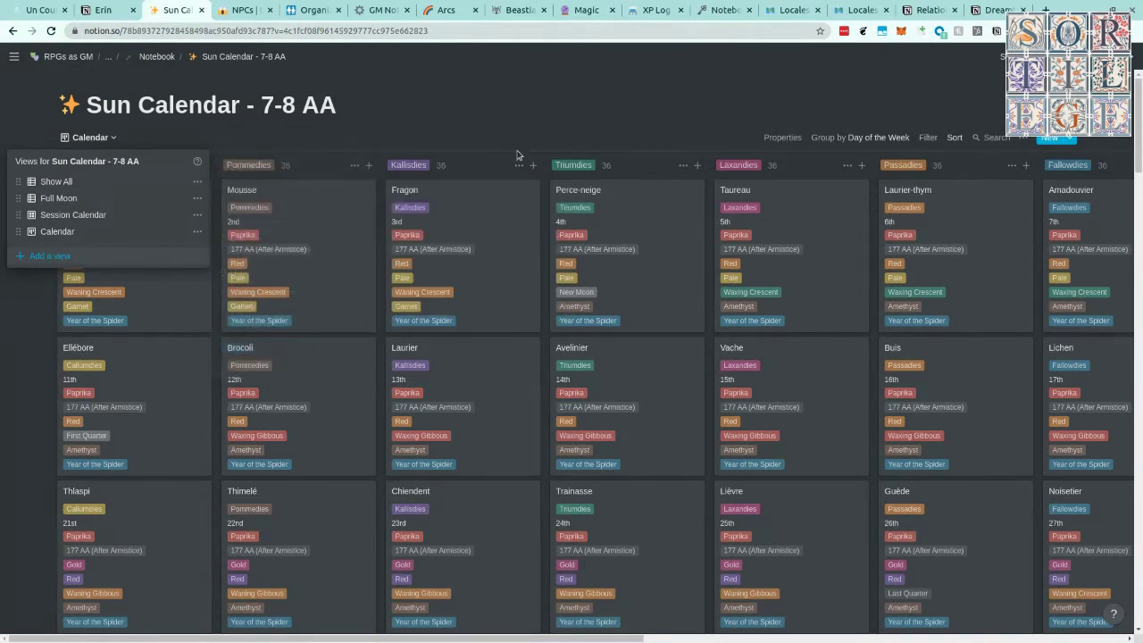
{"action": "left_click", "coordinate": [538, 108]}
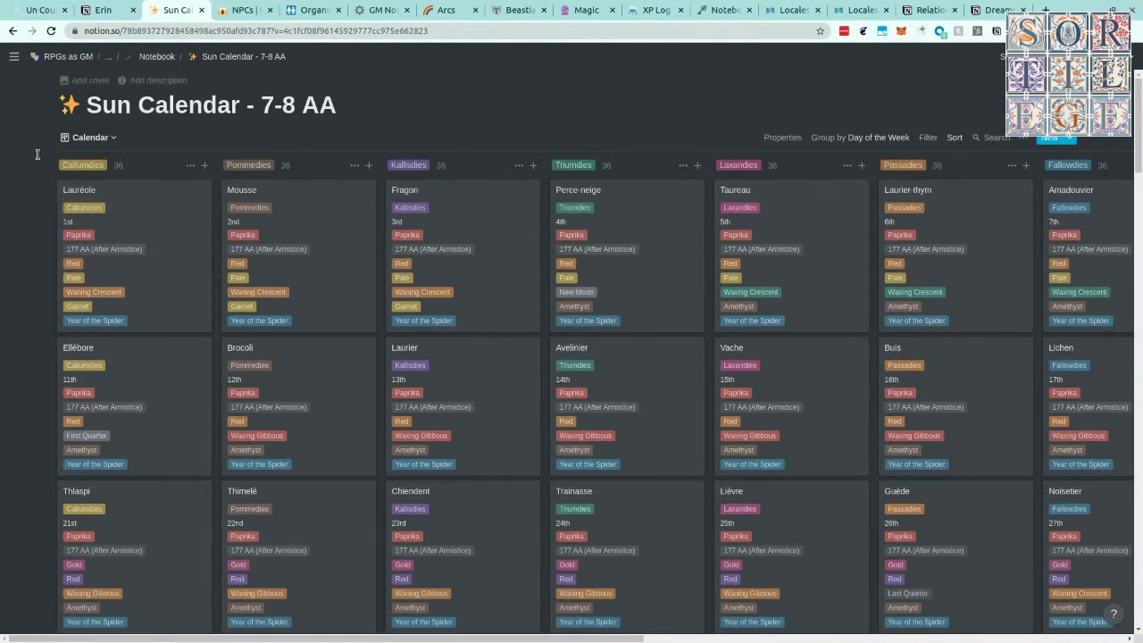
{"action": "left_click", "coordinate": [117, 139]}
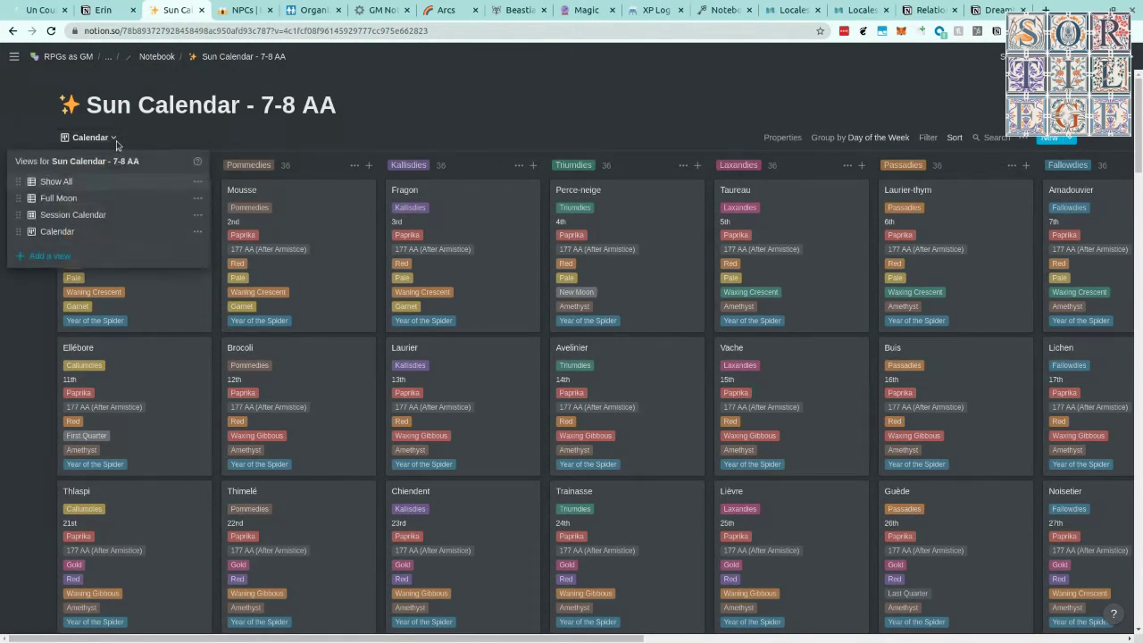
{"action": "left_click", "coordinate": [416, 130]}
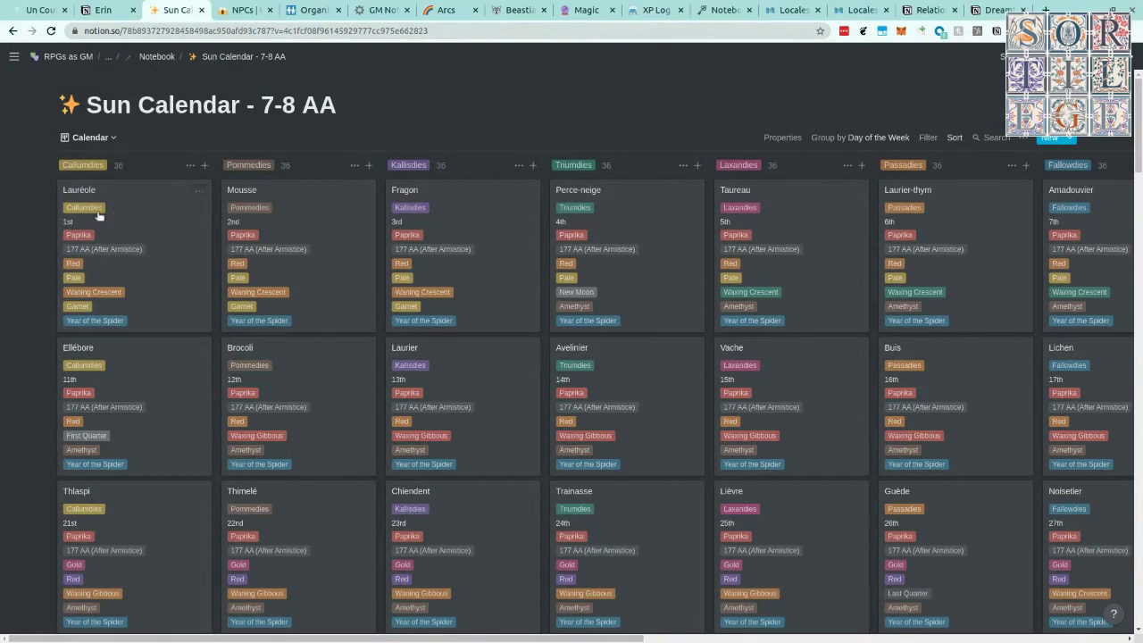
{"action": "mouse_move", "coordinate": [330, 639]}
{"action": "left_mouse_down"}
{"action": "mouse_move", "coordinate": [804, 639]}
{"action": "mouse_move", "coordinate": [325, 640]}
{"action": "left_mouse_up"}
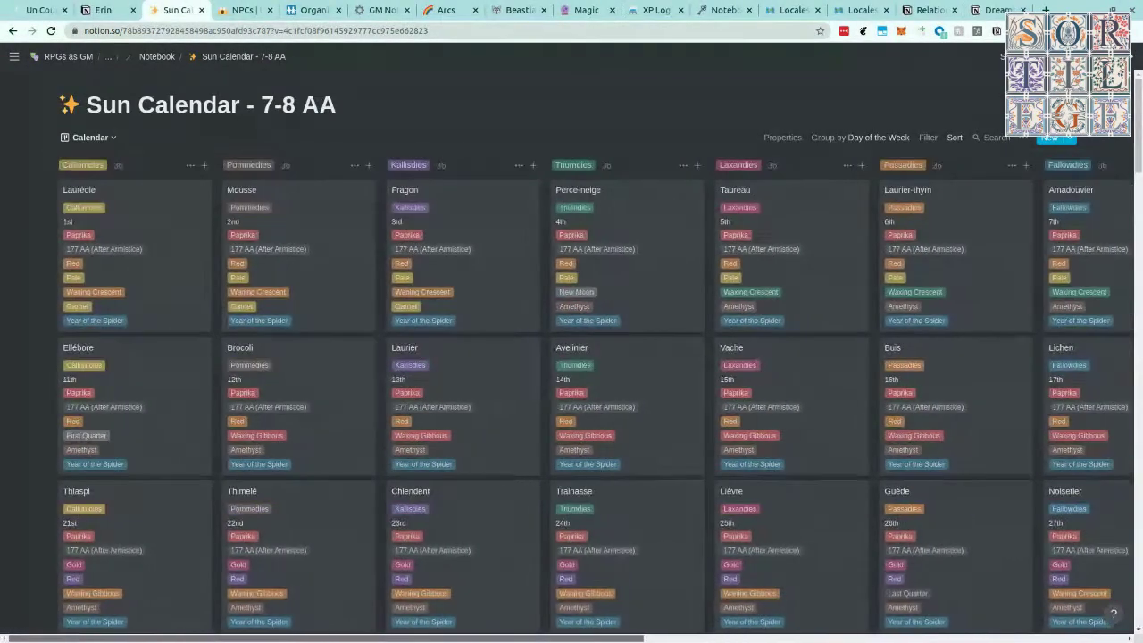
Switch the Sun Calendar to the Session Calendar view, and return to the Quick Links of the Un Coup de Des page
{"action": "left_click", "coordinate": [99, 139]}
{"action": "left_click", "coordinate": [77, 214]}
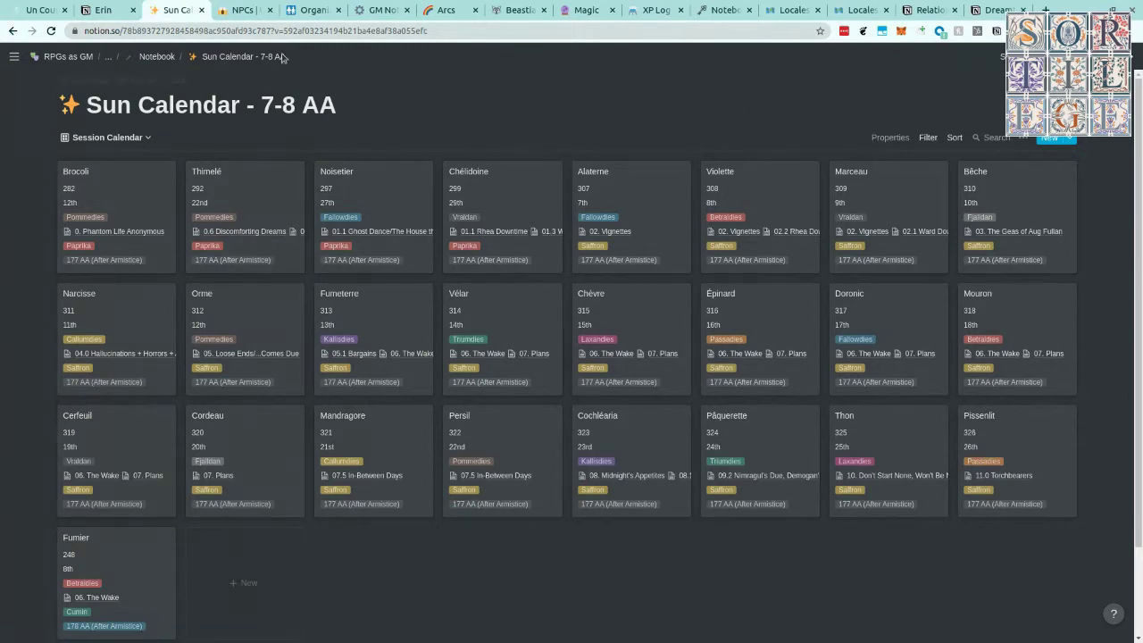
{"action": "left_click", "coordinate": [40, 10]}
{"action": "scroll", "coordinate": [270, 229], "scroll_direction": "up", "scroll_amount": 3}
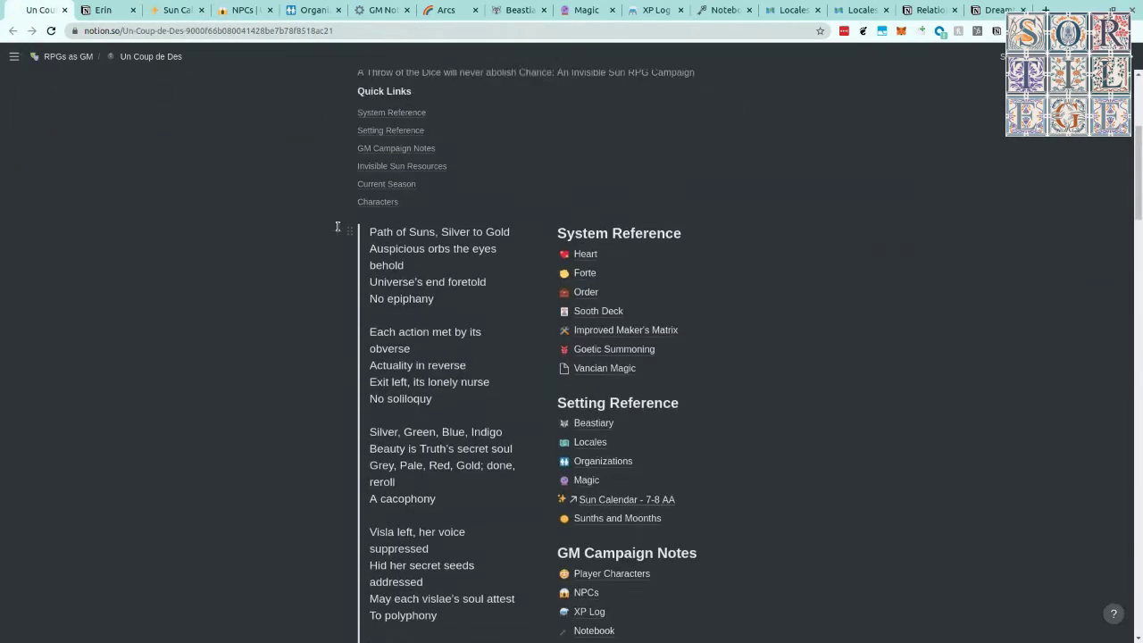
Open the 01.1 Ghost Dance/The House that Hate Built session from the Un Coup de Des sessions table
{"action": "scroll", "coordinate": [347, 443], "scroll_direction": "down", "scroll_amount": 10}
{"action": "scroll", "coordinate": [347, 443], "scroll_direction": "down", "scroll_amount": 10}
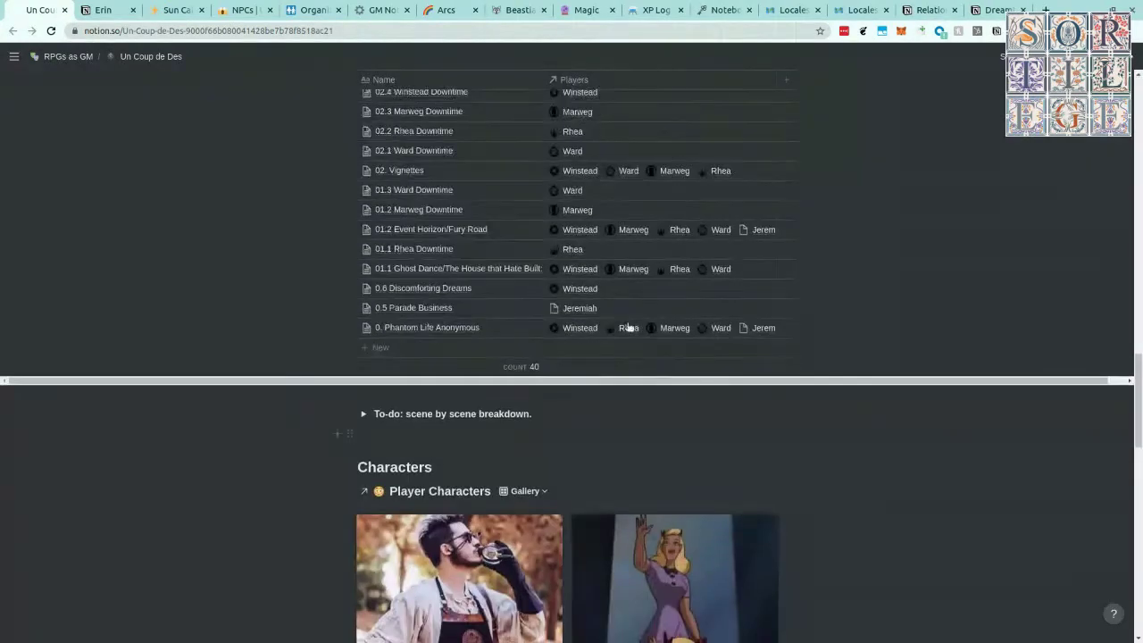
{"action": "left_click", "coordinate": [529, 268]}
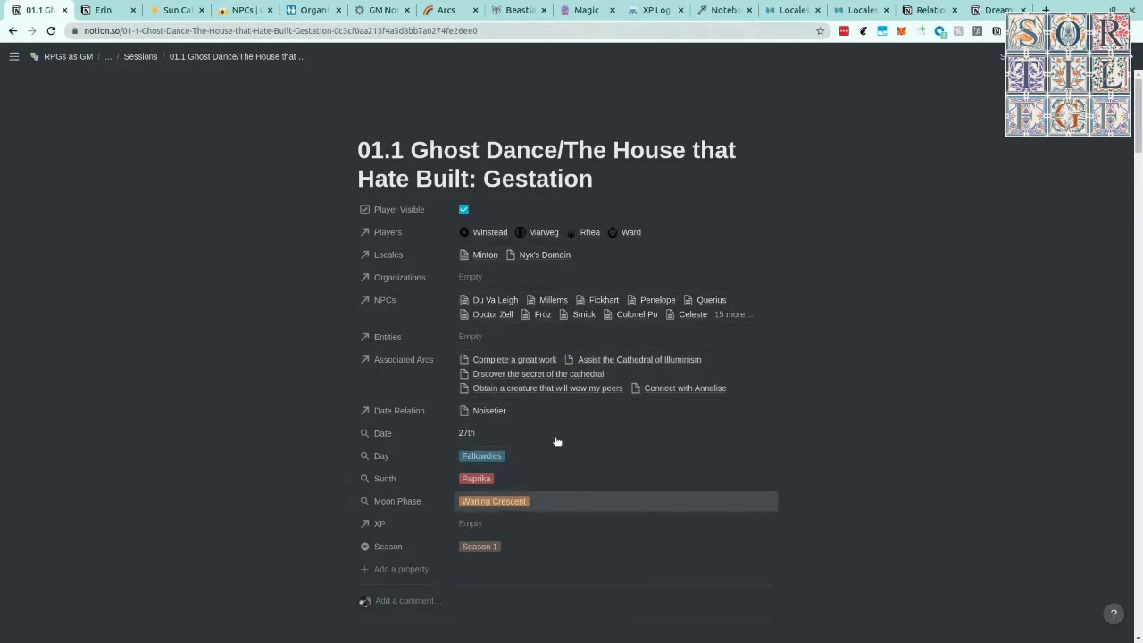
Review the session page's properties, active character arcs and scribe summary, and consult the Session Calendar of the Sun Calendar
{"action": "scroll", "coordinate": [556, 443], "scroll_direction": "down", "scroll_amount": 2}
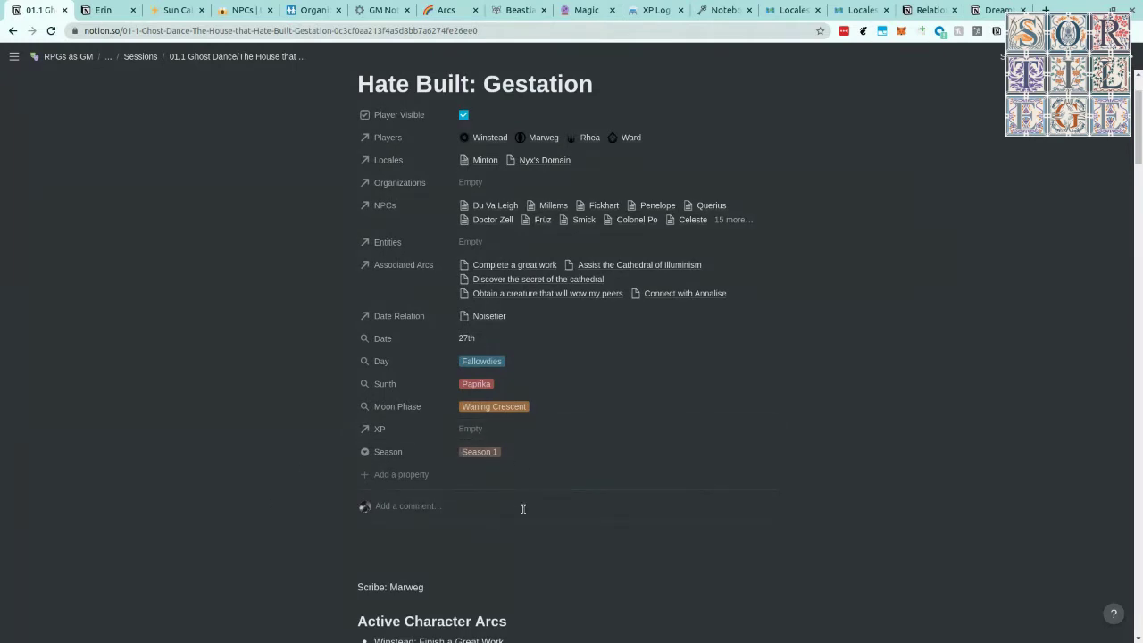
{"action": "scroll", "coordinate": [528, 487], "scroll_direction": "down", "scroll_amount": 9}
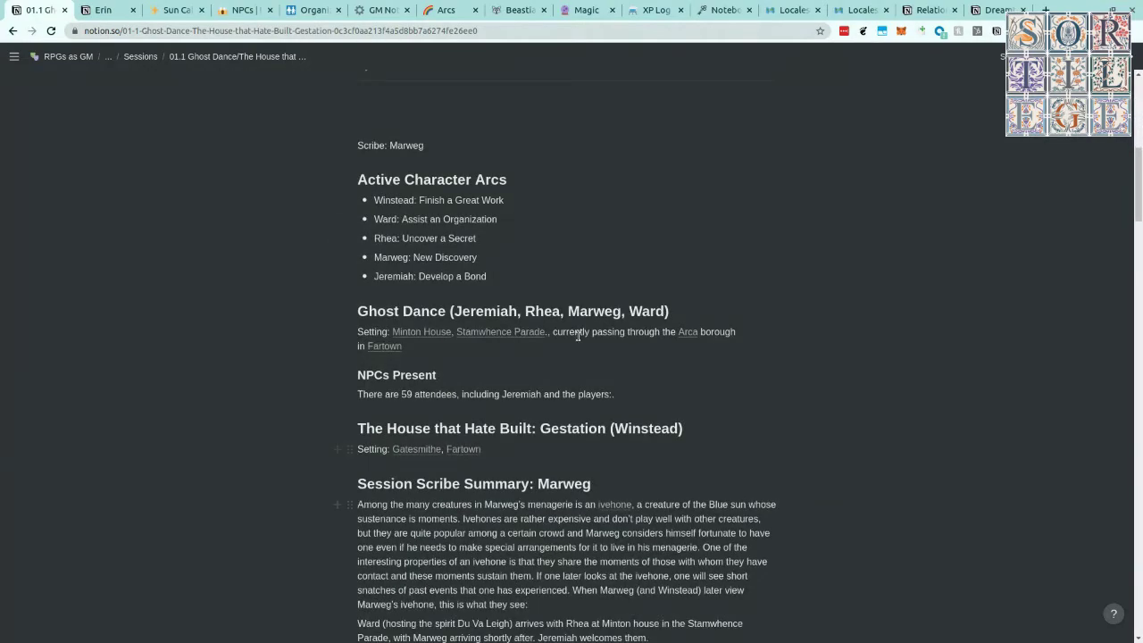
{"action": "scroll", "coordinate": [581, 334], "scroll_direction": "down", "scroll_amount": 8}
{"action": "scroll", "coordinate": [538, 482], "scroll_direction": "up", "scroll_amount": 14}
{"action": "scroll", "coordinate": [540, 491], "scroll_direction": "up", "scroll_amount": 5}
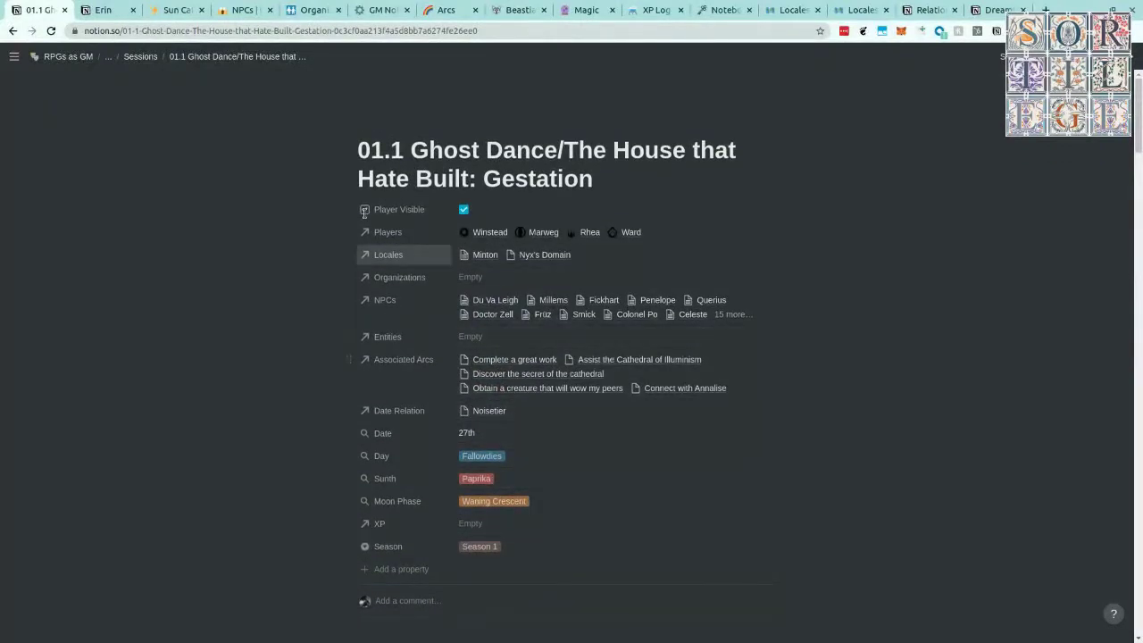
{"action": "left_click", "coordinate": [154, 9]}
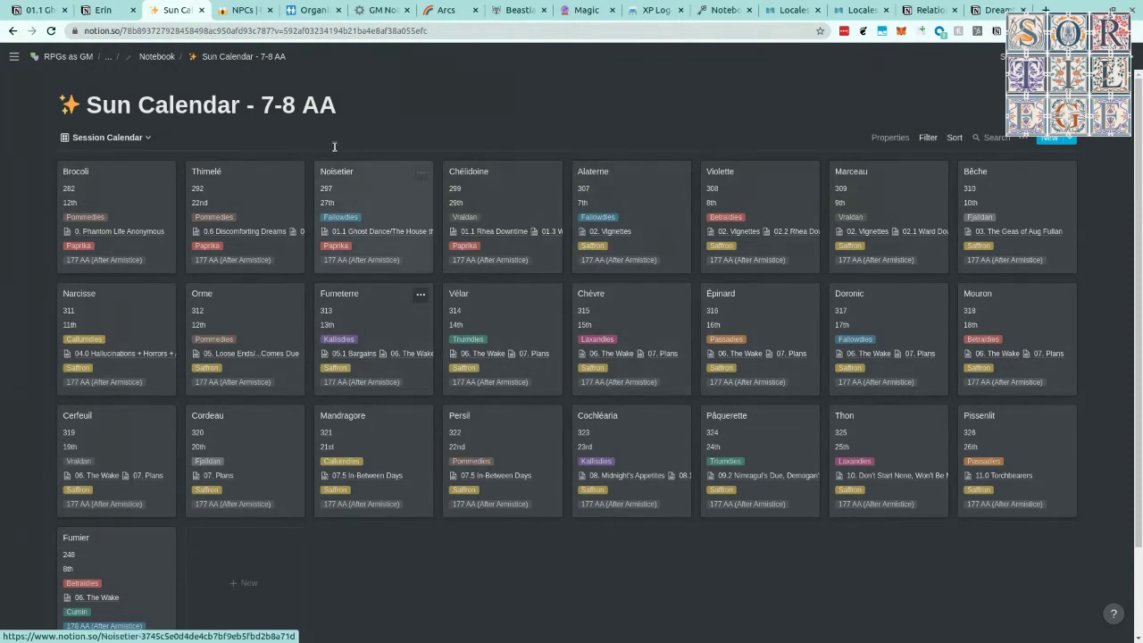
Bring up the NPCs database in its Wardens view and inspect the filters behind it
{"action": "left_click", "coordinate": [241, 11]}
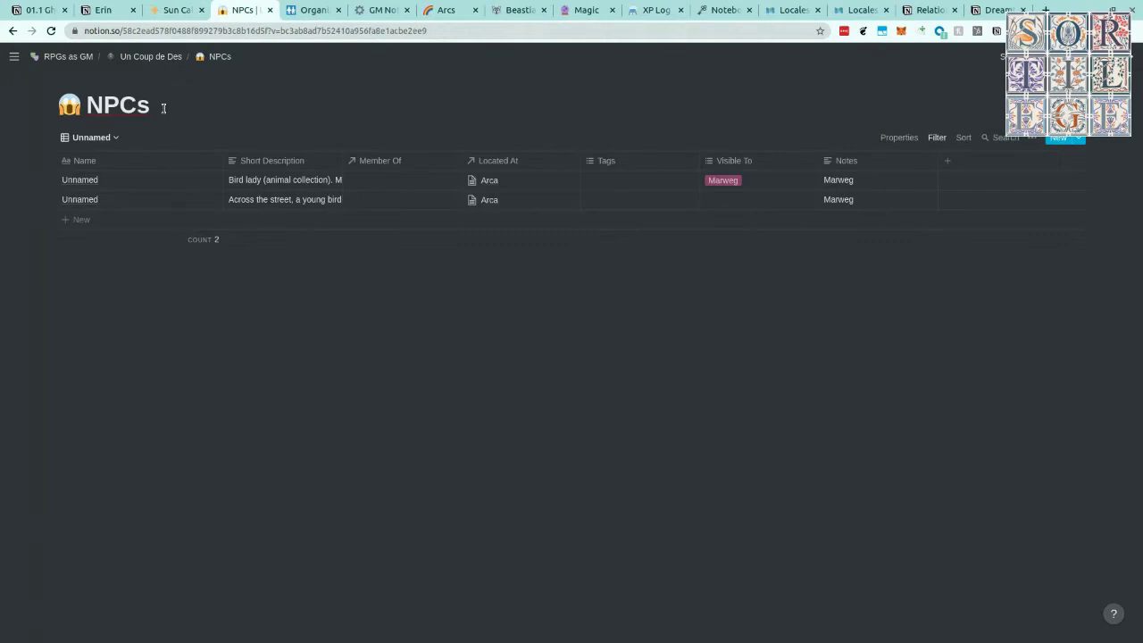
{"action": "left_click", "coordinate": [110, 137]}
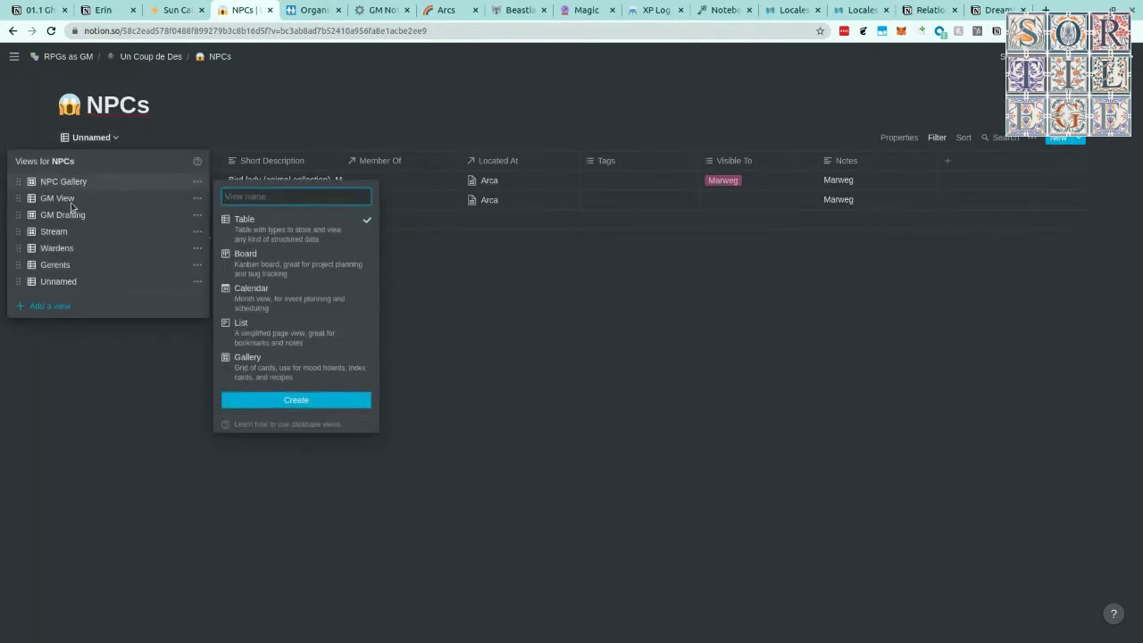
{"action": "left_click", "coordinate": [67, 275]}
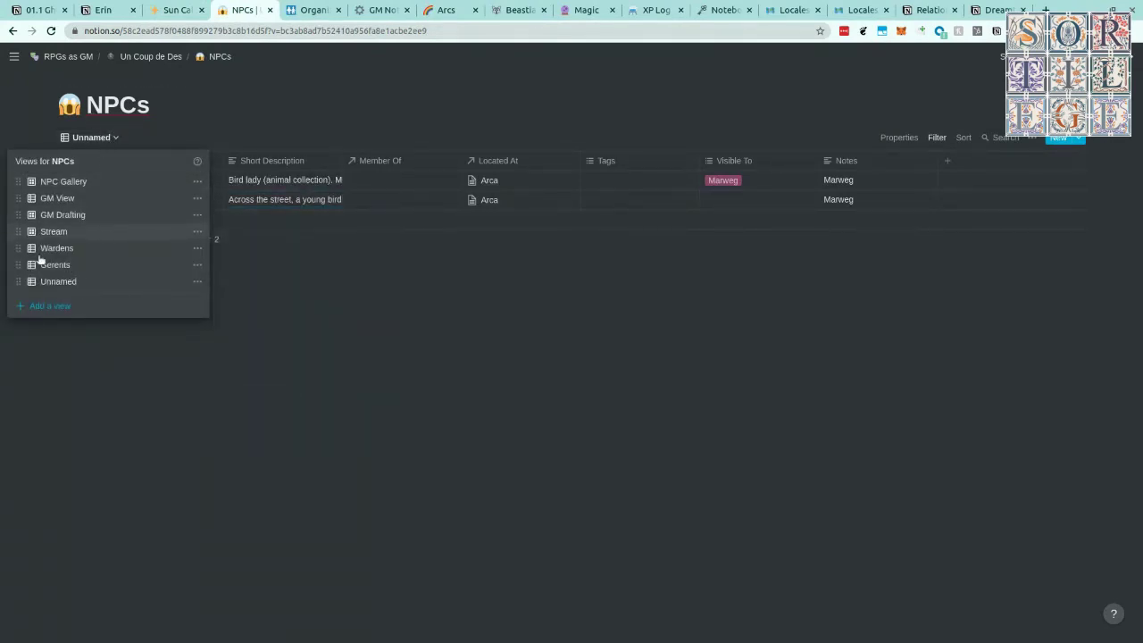
{"action": "left_click", "coordinate": [84, 248]}
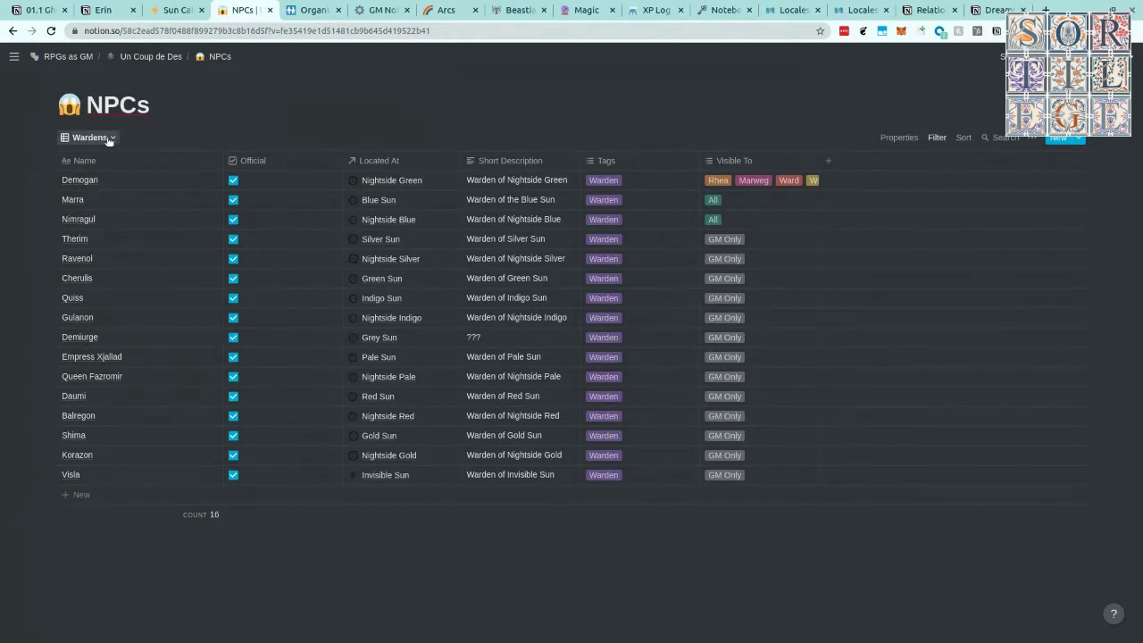
{"action": "left_click", "coordinate": [933, 139]}
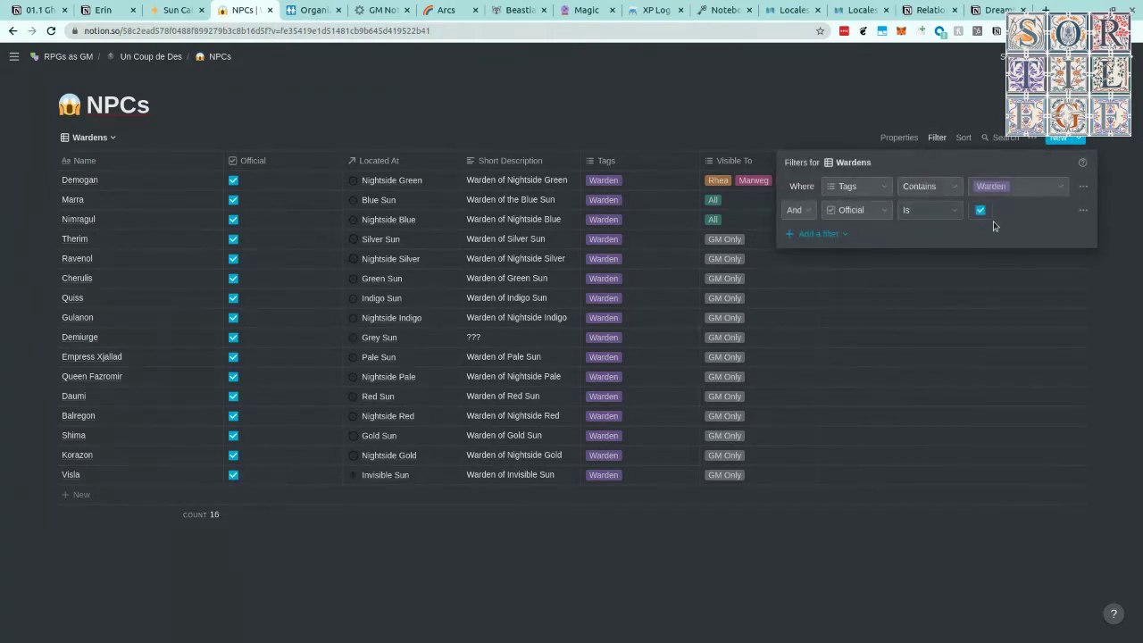
{"action": "left_click", "coordinate": [562, 141]}
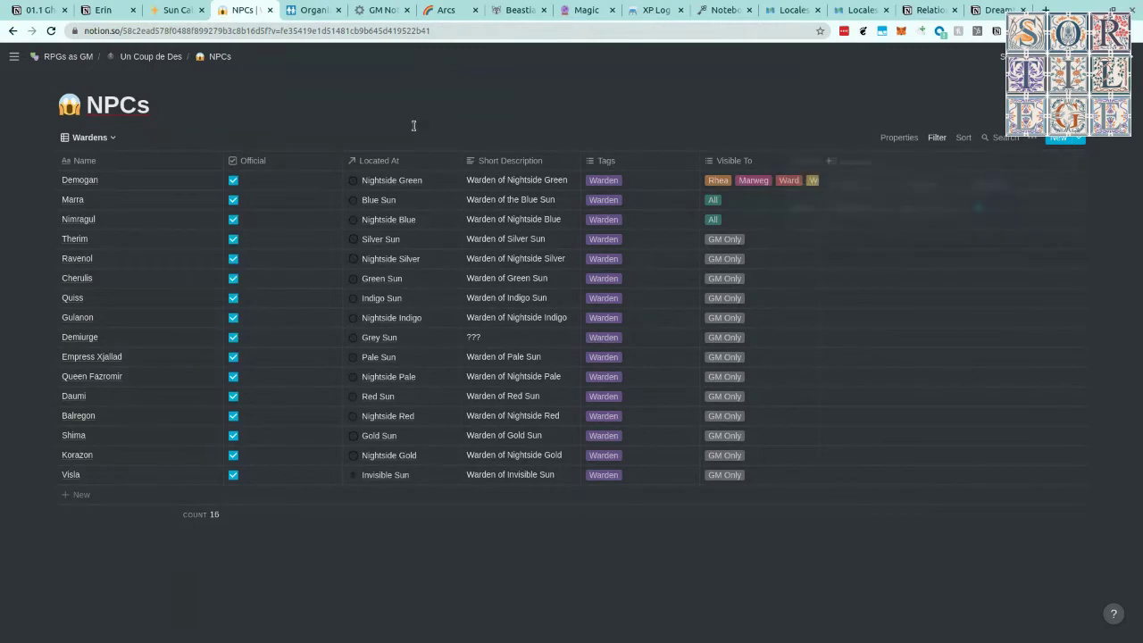
Switch the NPCs database to the NPC Gallery view and browse the character cards
{"action": "left_click", "coordinate": [101, 141]}
{"action": "left_click", "coordinate": [94, 182]}
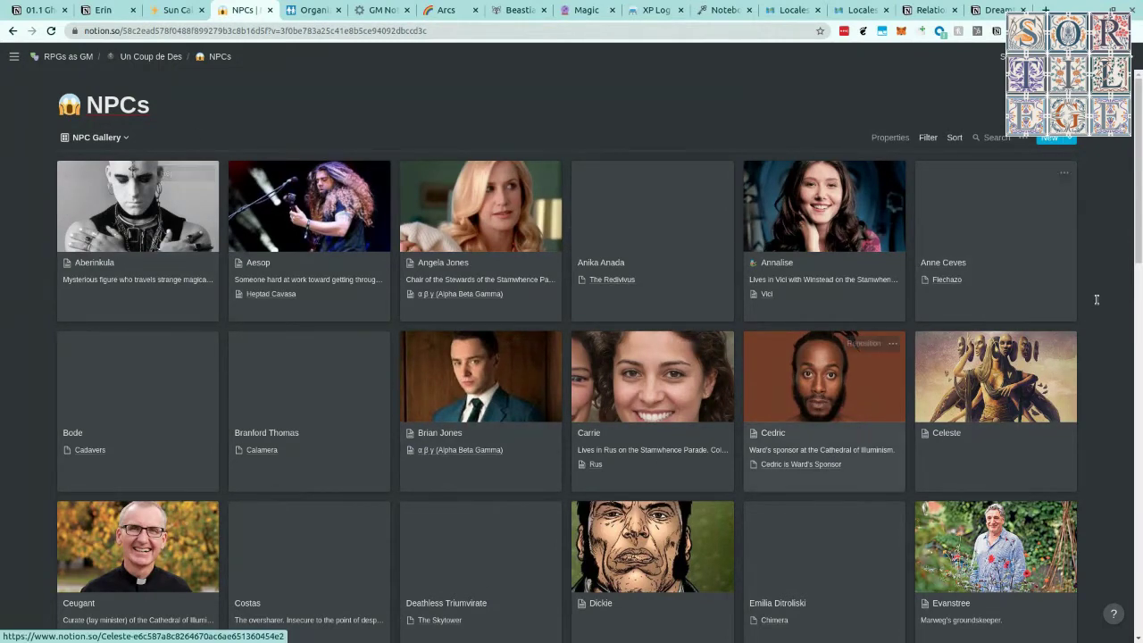
{"action": "scroll", "coordinate": [1136, 430], "scroll_direction": "down", "scroll_amount": 2}
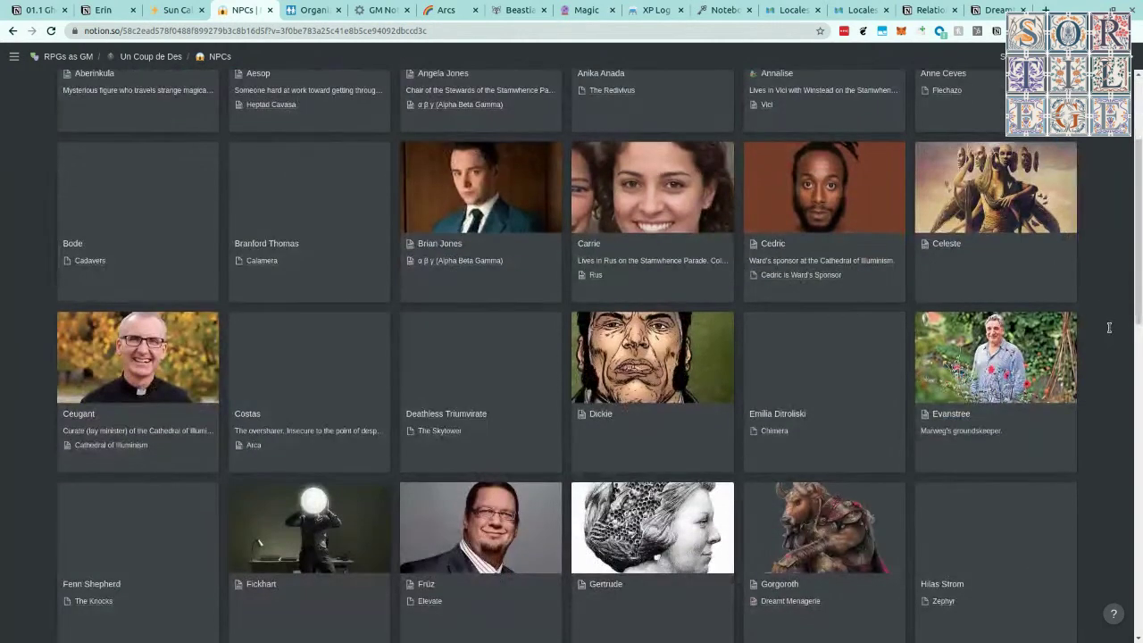
{"action": "scroll", "coordinate": [1136, 430], "scroll_direction": "down", "scroll_amount": 3}
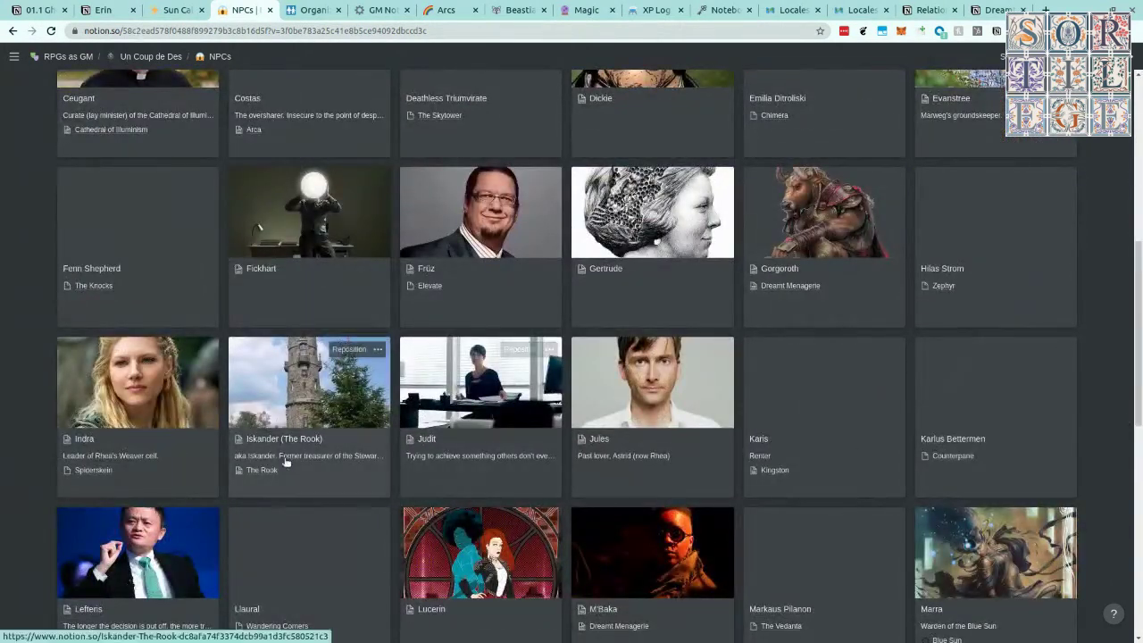
{"action": "scroll", "coordinate": [320, 465], "scroll_direction": "up", "scroll_amount": 5}
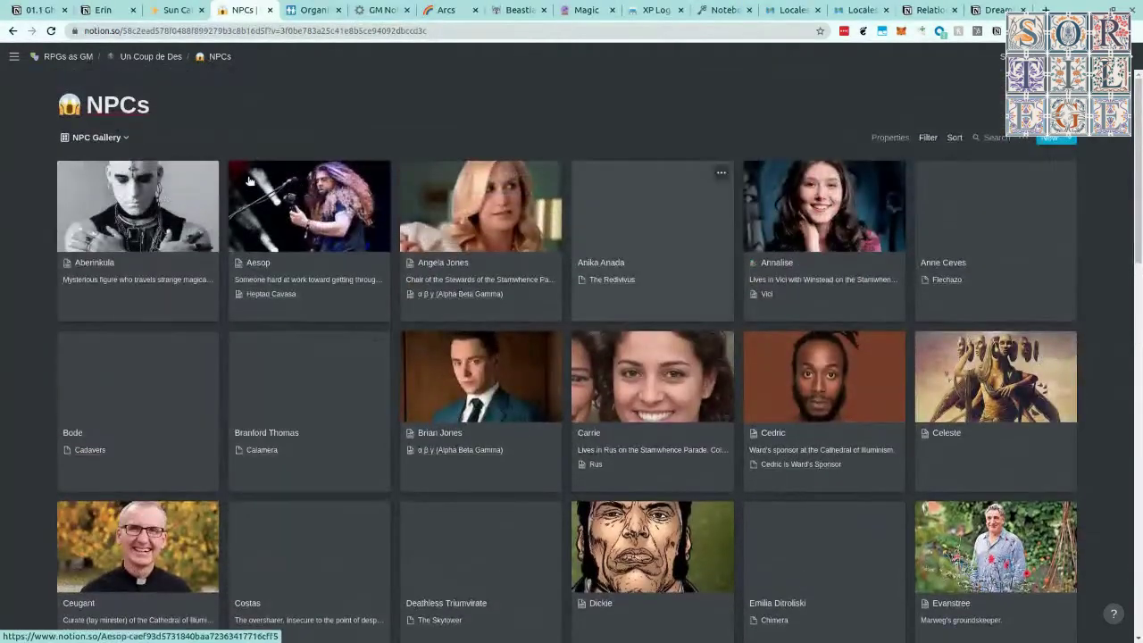
Examine which properties the NPC Gallery cards show or hide, dismiss the list unchanged, and look over the cards
{"action": "left_click", "coordinate": [884, 139]}
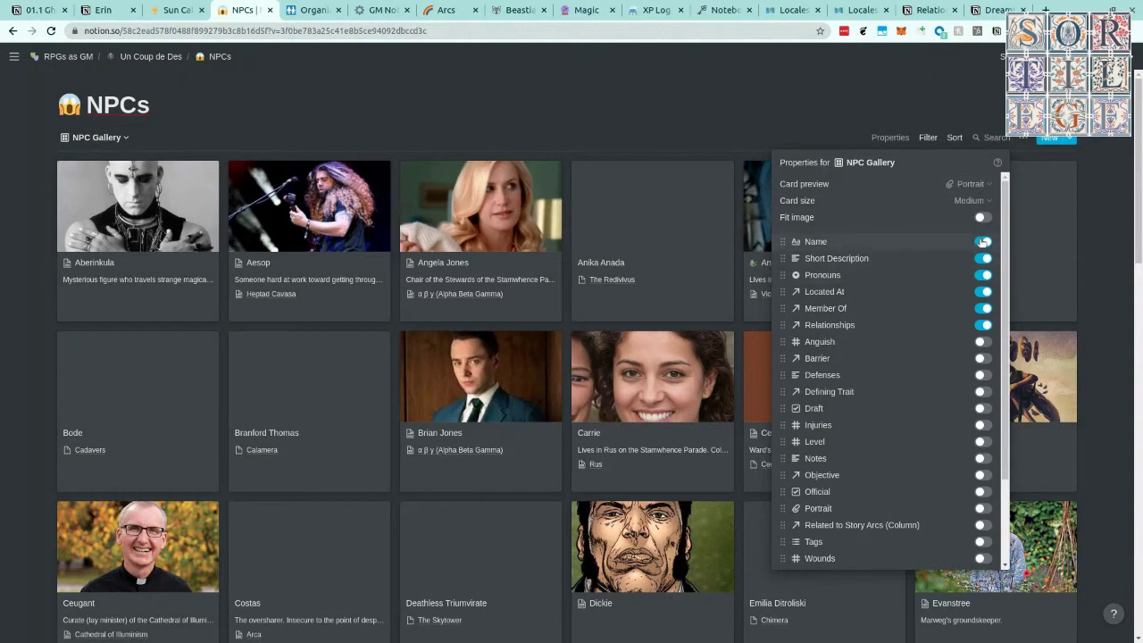
{"action": "scroll", "coordinate": [949, 309], "scroll_direction": "down", "scroll_amount": 2}
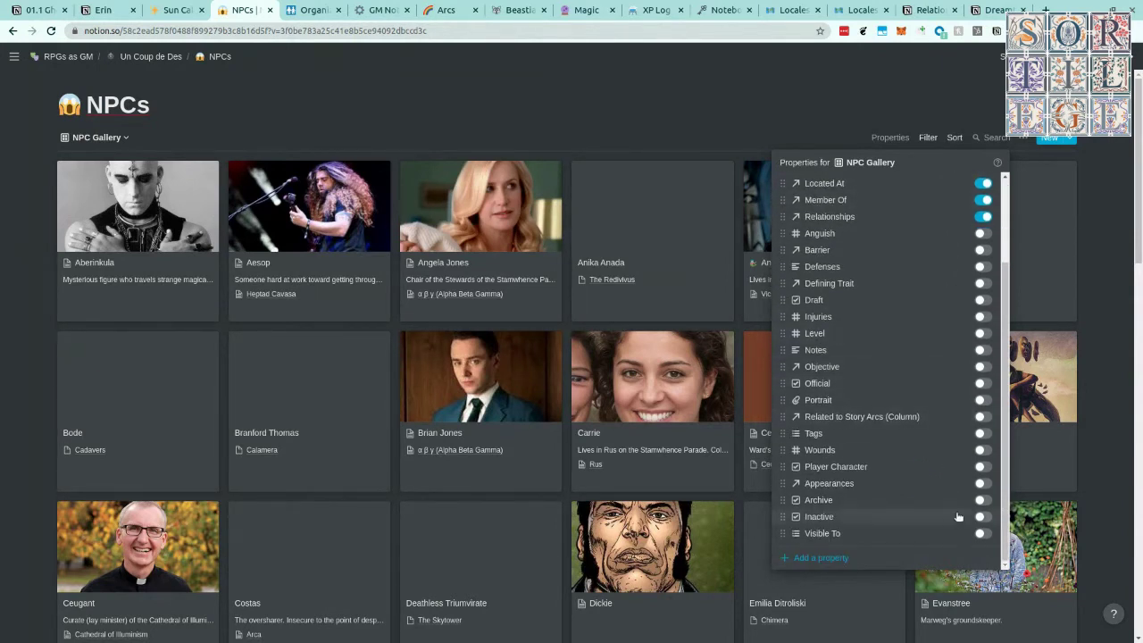
{"action": "scroll", "coordinate": [920, 516], "scroll_direction": "up", "scroll_amount": 3}
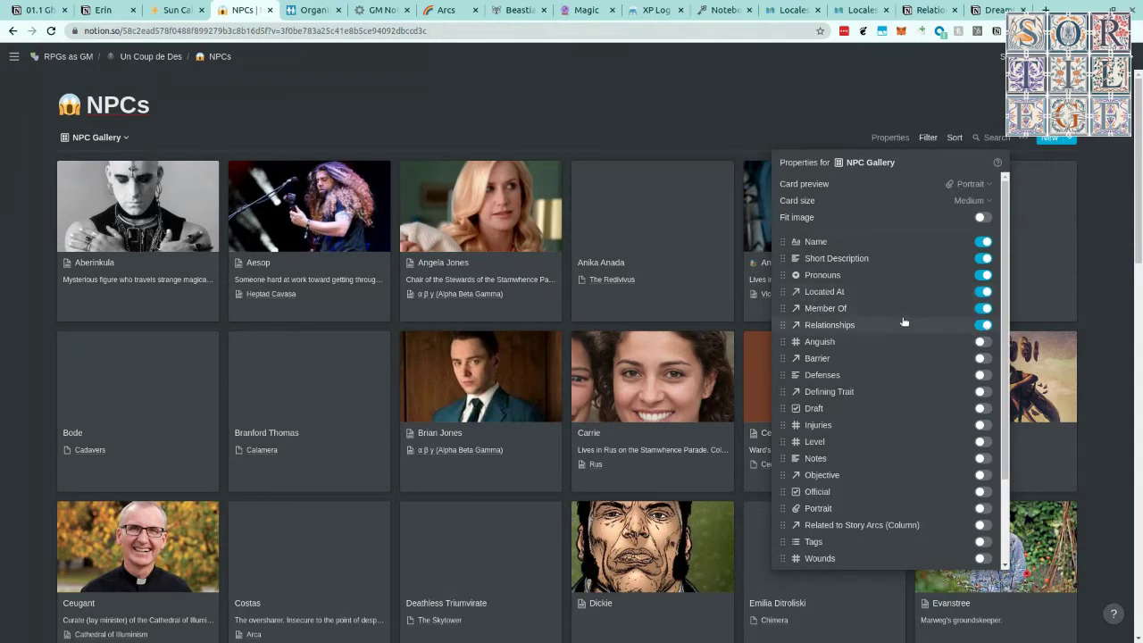
{"action": "left_click", "coordinate": [669, 117]}
{"action": "scroll", "coordinate": [635, 233], "scroll_direction": "down", "scroll_amount": 1}
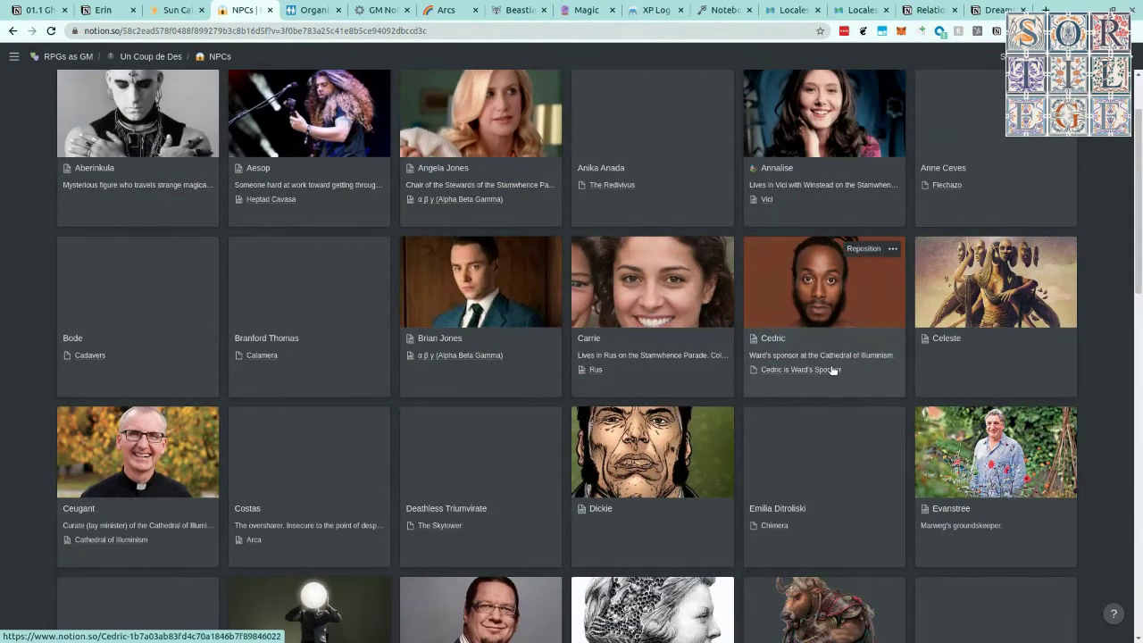
{"action": "scroll", "coordinate": [625, 348], "scroll_direction": "up", "scroll_amount": 1}
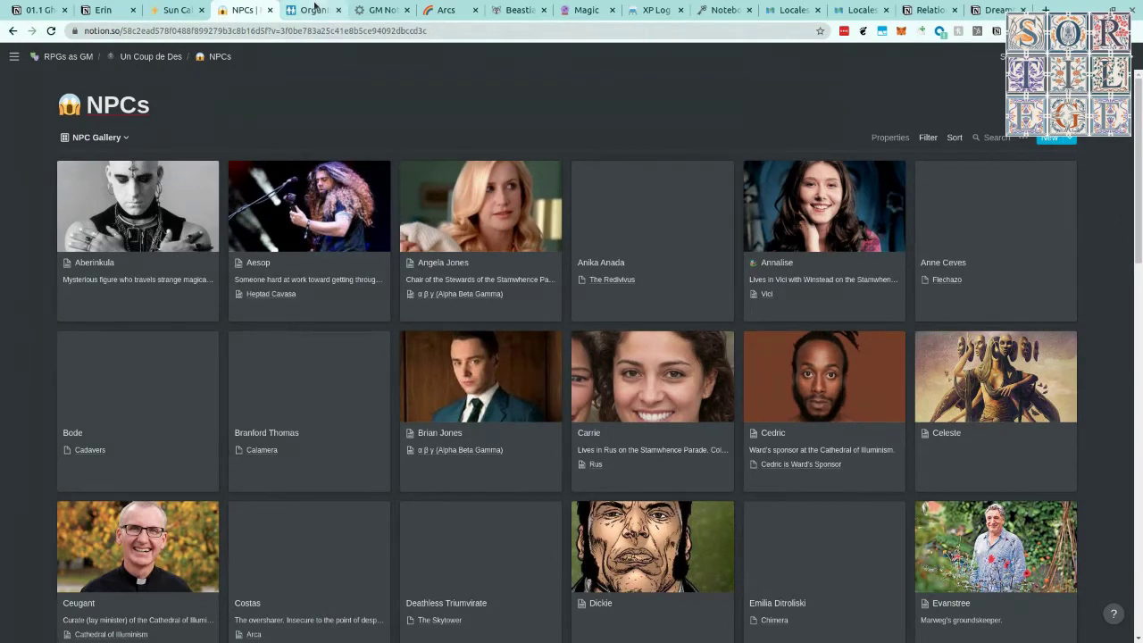
Go to the Organizations database and browse its gallery of groups in the Orgs view
{"action": "left_click", "coordinate": [314, 9]}
{"action": "scroll", "coordinate": [547, 534], "scroll_direction": "up", "scroll_amount": 4}
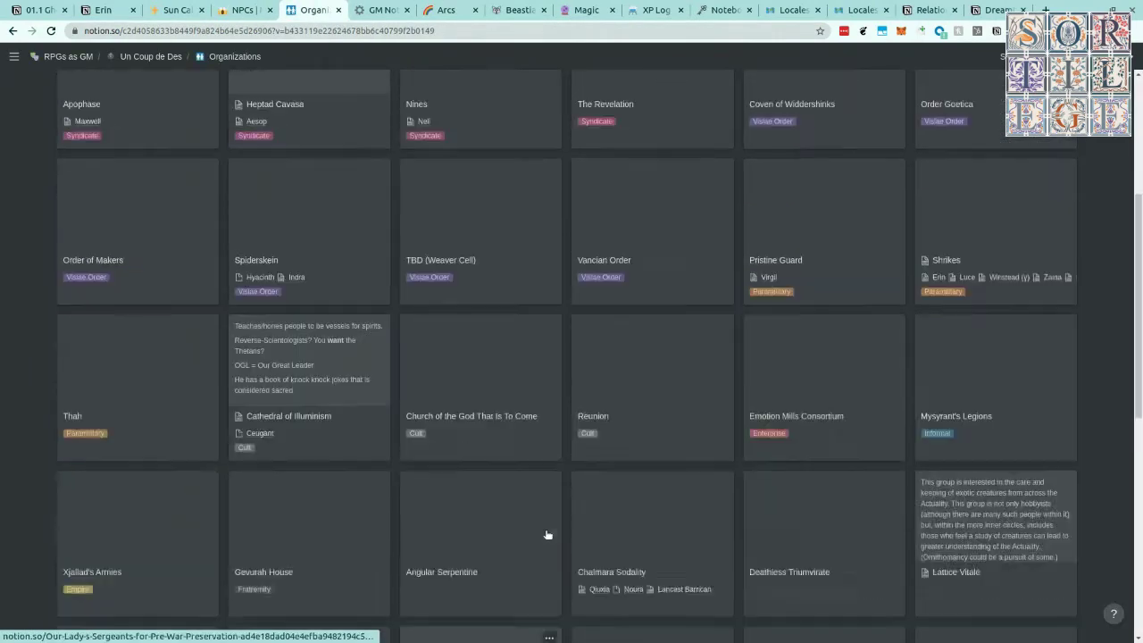
{"action": "scroll", "coordinate": [548, 534], "scroll_direction": "up", "scroll_amount": 5}
{"action": "scroll", "coordinate": [552, 533], "scroll_direction": "down", "scroll_amount": 2}
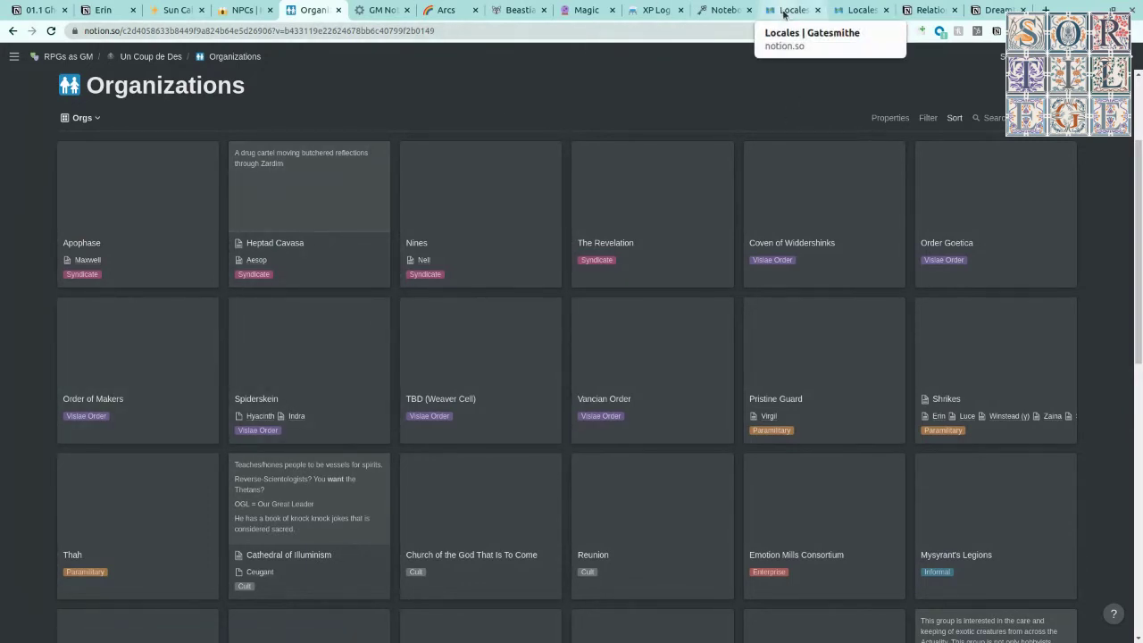
Consult the Boroughs of Fartown gallery and the list of Locales views, and close that browser tab in favour of the Gatesmithe one
{"action": "left_click", "coordinate": [843, 13]}
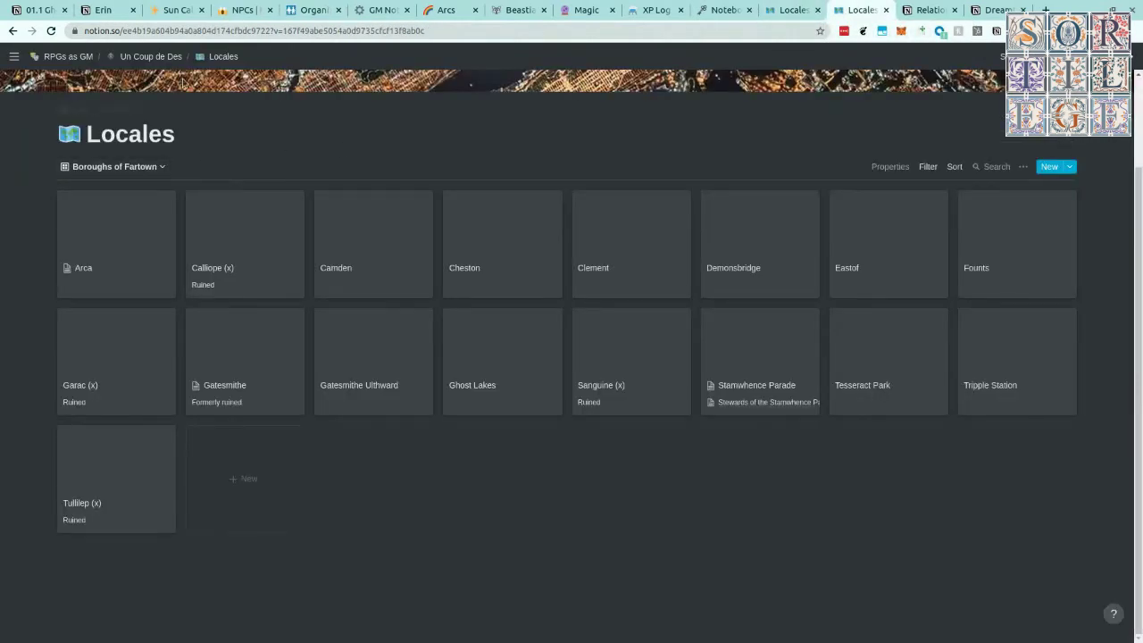
{"action": "left_click", "coordinate": [158, 166]}
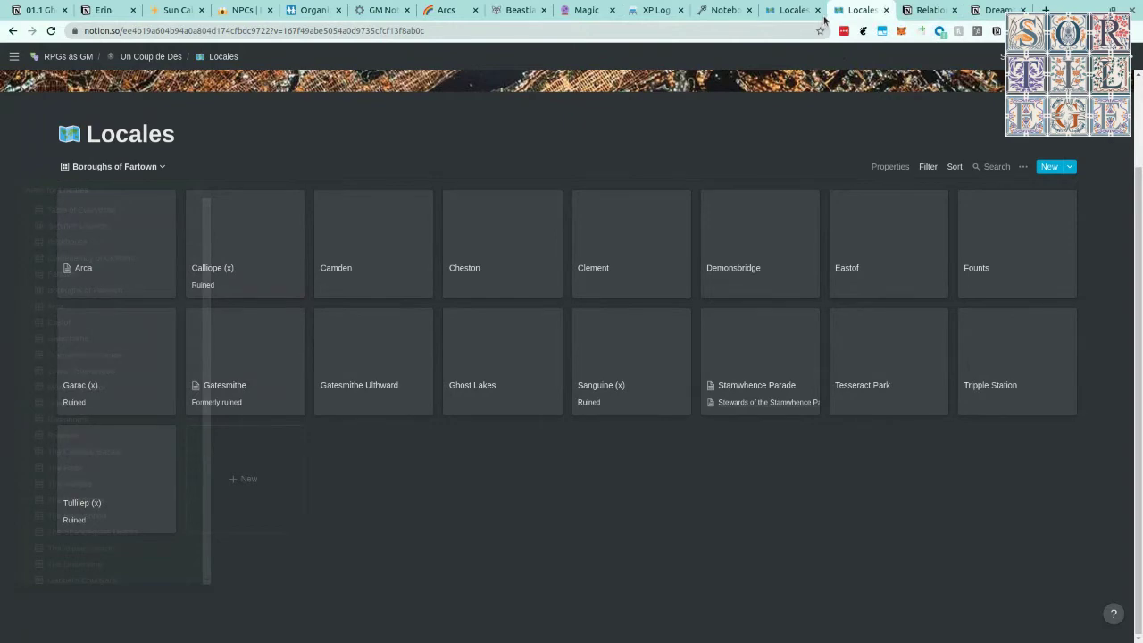
{"action": "key", "text": "ctrl+w"}
{"action": "left_click", "coordinate": [786, 11]}
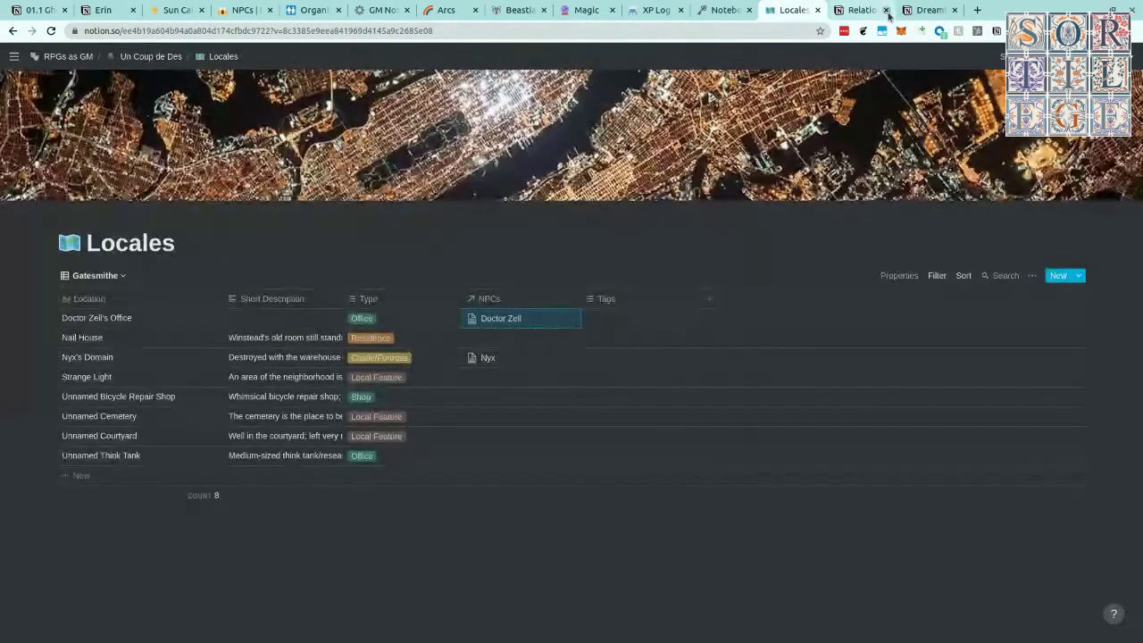
Switch the Locales database from the Gatesmithe view to the Table of Everything view
{"action": "left_click", "coordinate": [117, 276]}
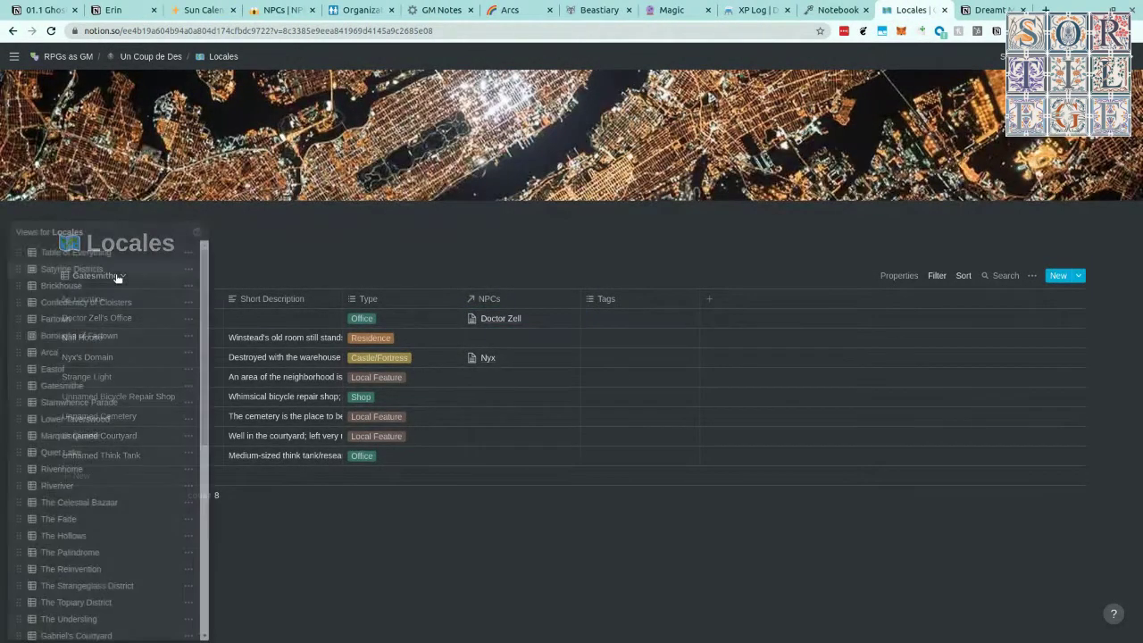
{"action": "left_click", "coordinate": [405, 250]}
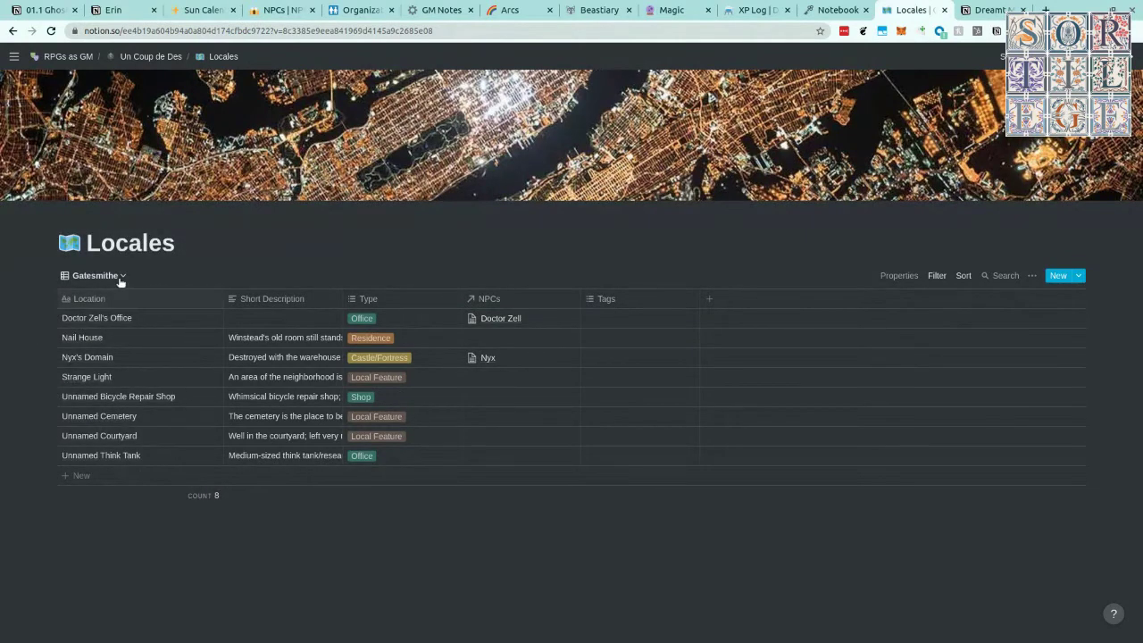
{"action": "left_click", "coordinate": [120, 279]}
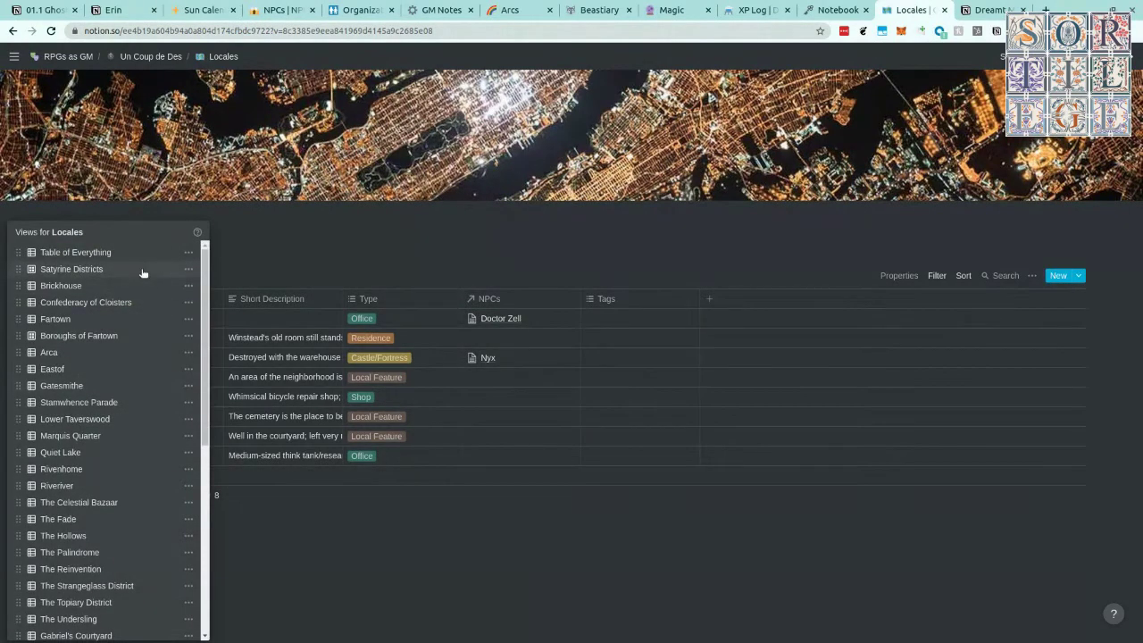
{"action": "left_click", "coordinate": [115, 254]}
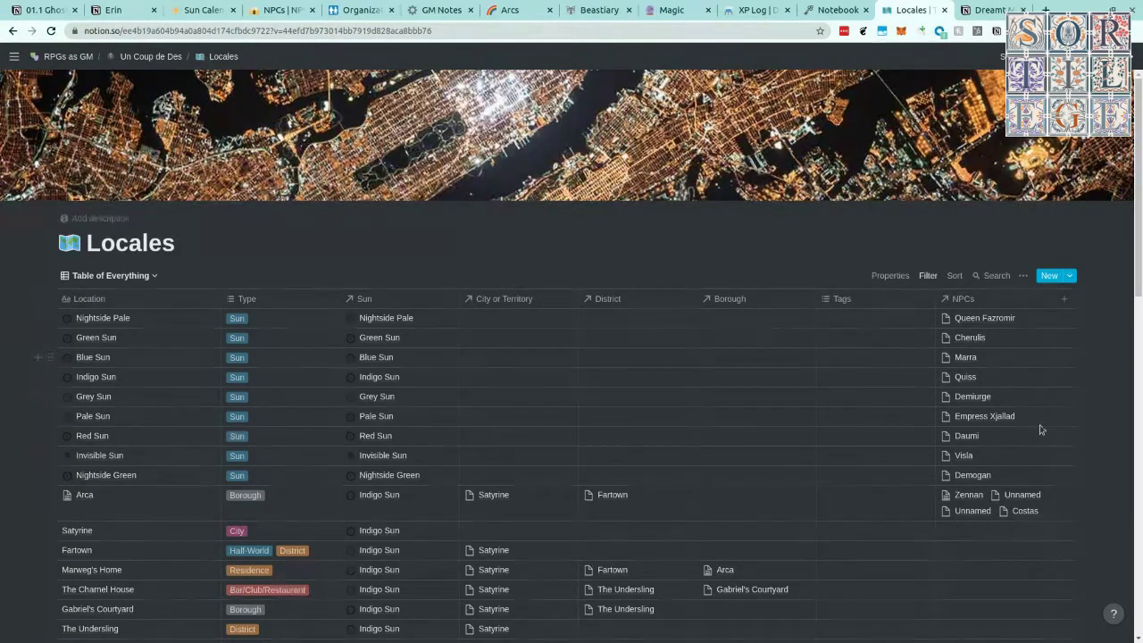
Switch the Locales database to the Suns view and browse the gallery of sun realms and their maps
{"action": "left_click", "coordinate": [118, 276]}
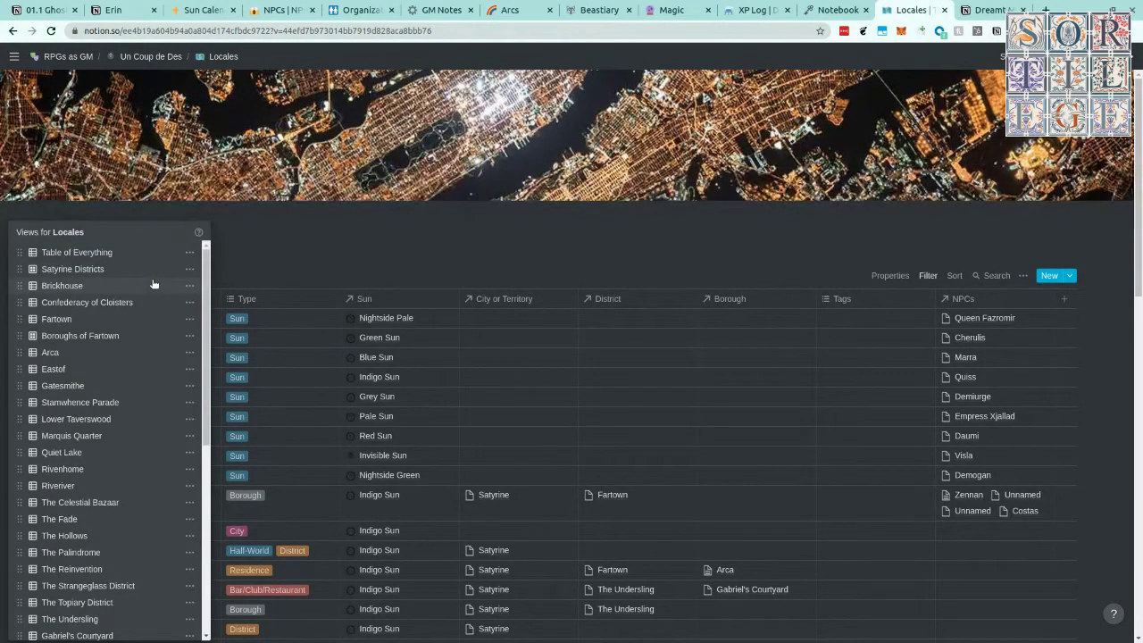
{"action": "scroll", "coordinate": [147, 444], "scroll_direction": "down", "scroll_amount": 3}
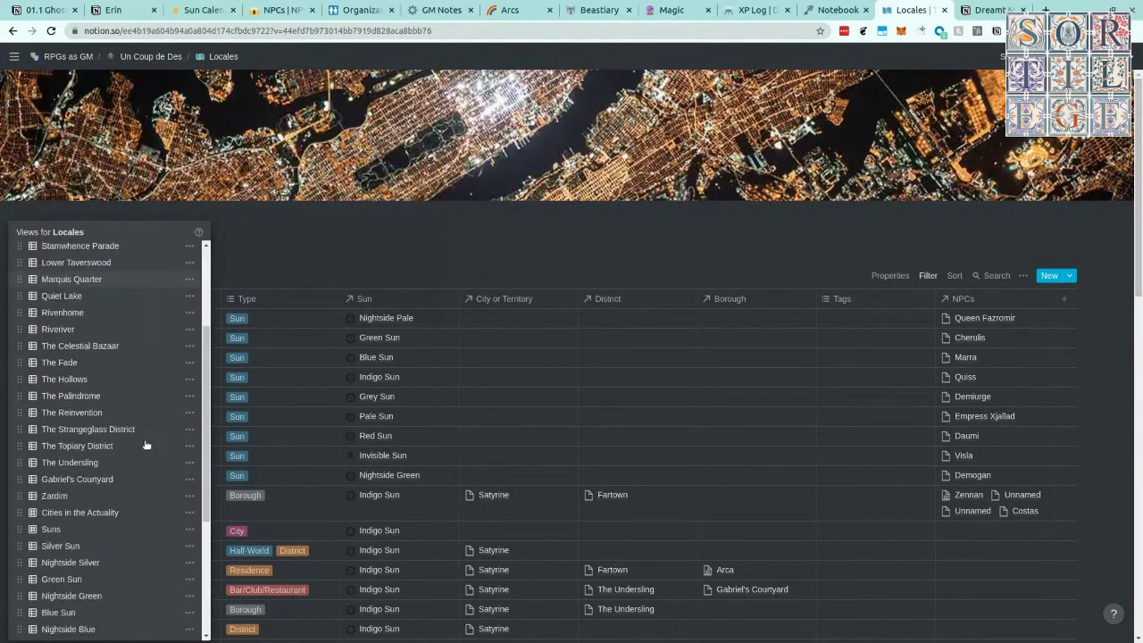
{"action": "left_click", "coordinate": [70, 529]}
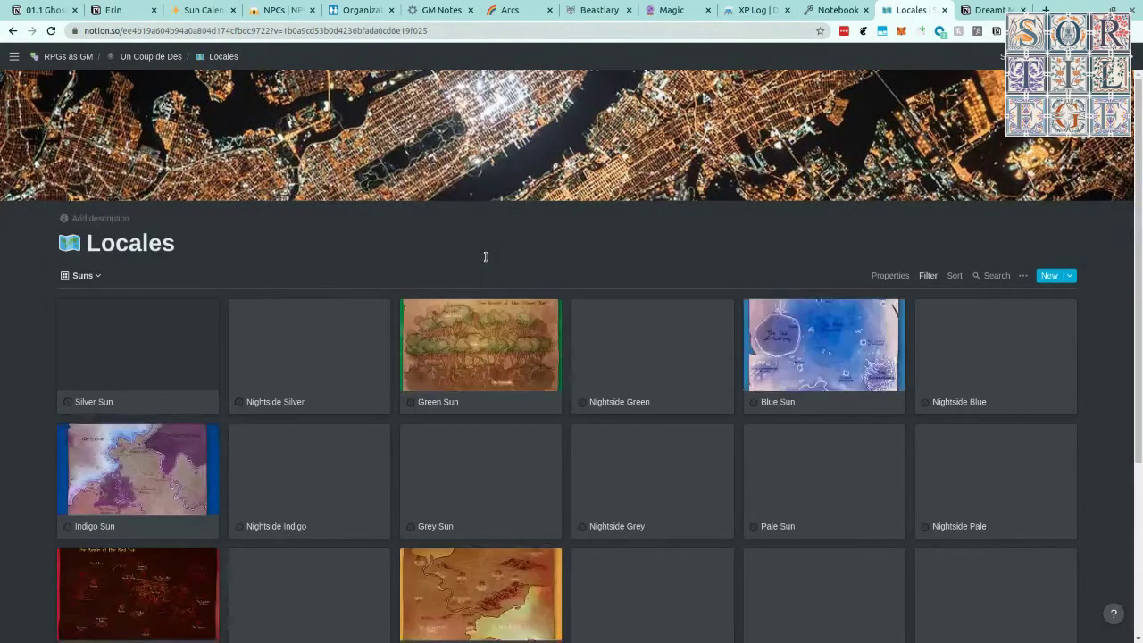
{"action": "scroll", "coordinate": [556, 273], "scroll_direction": "down", "scroll_amount": 3}
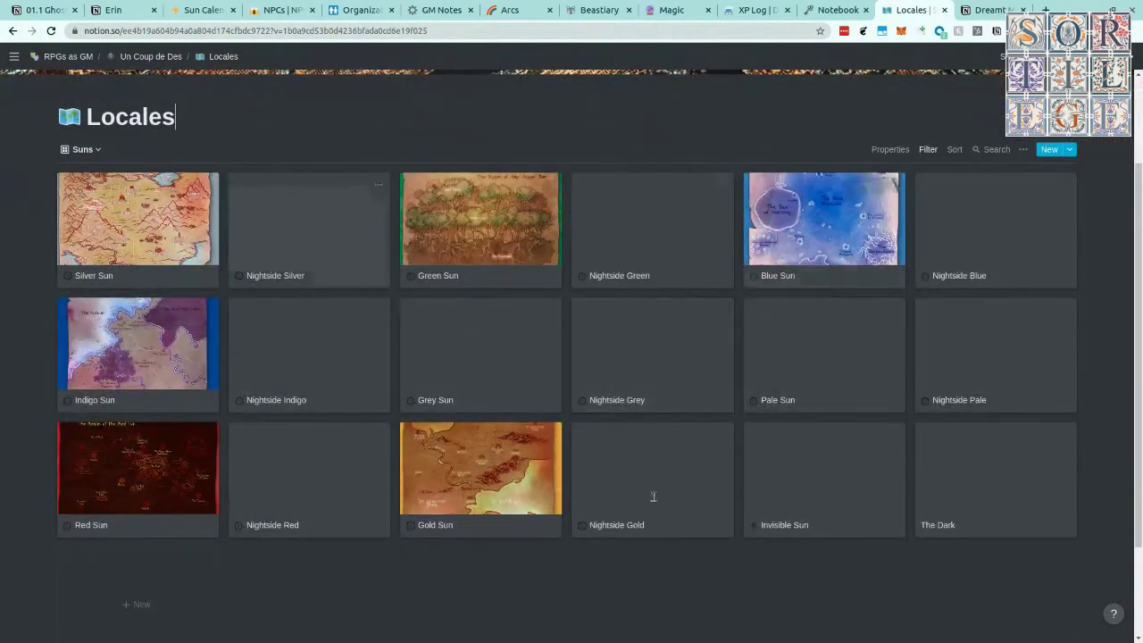
{"action": "scroll", "coordinate": [804, 508], "scroll_direction": "down", "scroll_amount": 2}
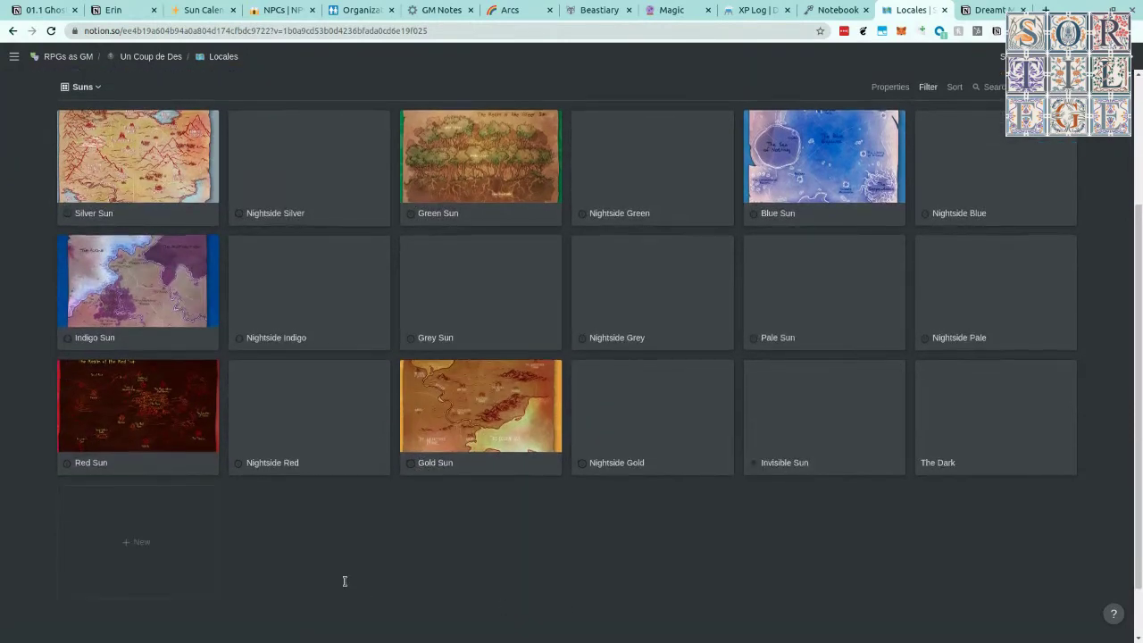
Switch the Locales database from the Suns gallery to the Blue Sun view and look over its locations
{"action": "scroll", "coordinate": [343, 582], "scroll_direction": "up", "scroll_amount": 2}
{"action": "left_click", "coordinate": [90, 182]}
{"action": "scroll", "coordinate": [129, 348], "scroll_direction": "down", "scroll_amount": 4}
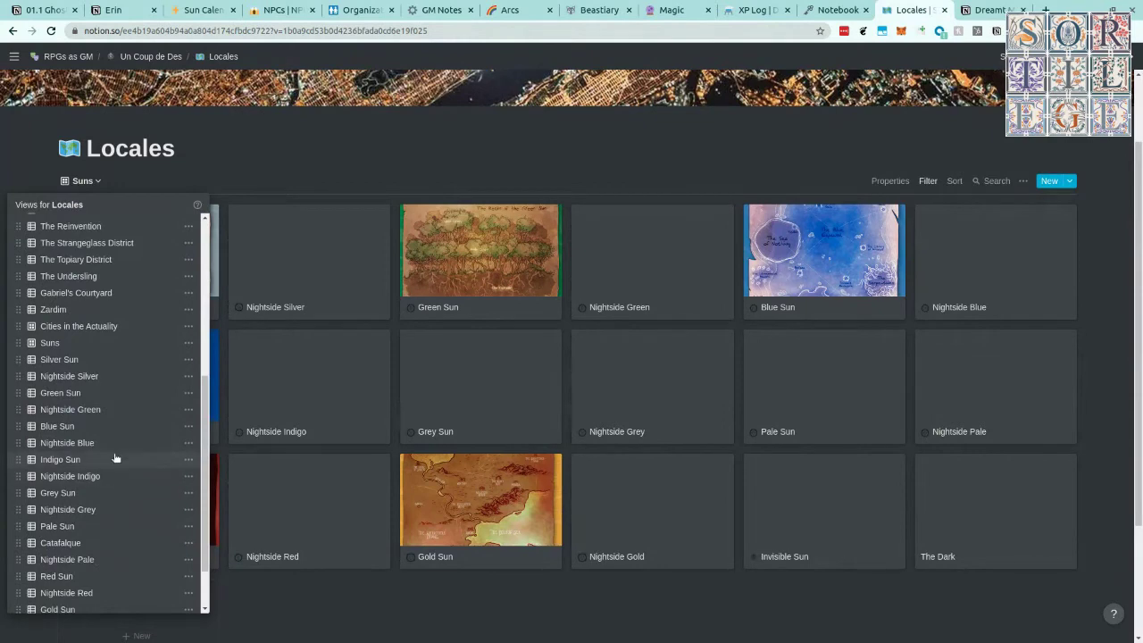
{"action": "left_click", "coordinate": [130, 428]}
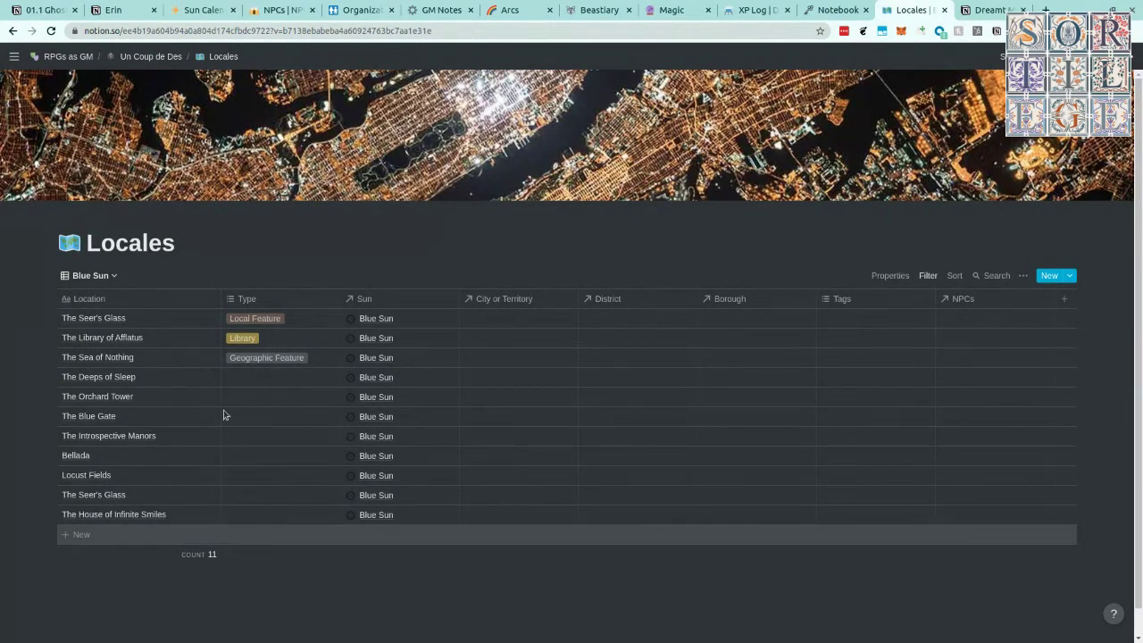
Switch the Locales database to the Satyrine Districts view and reload the page
{"action": "left_click", "coordinate": [110, 276]}
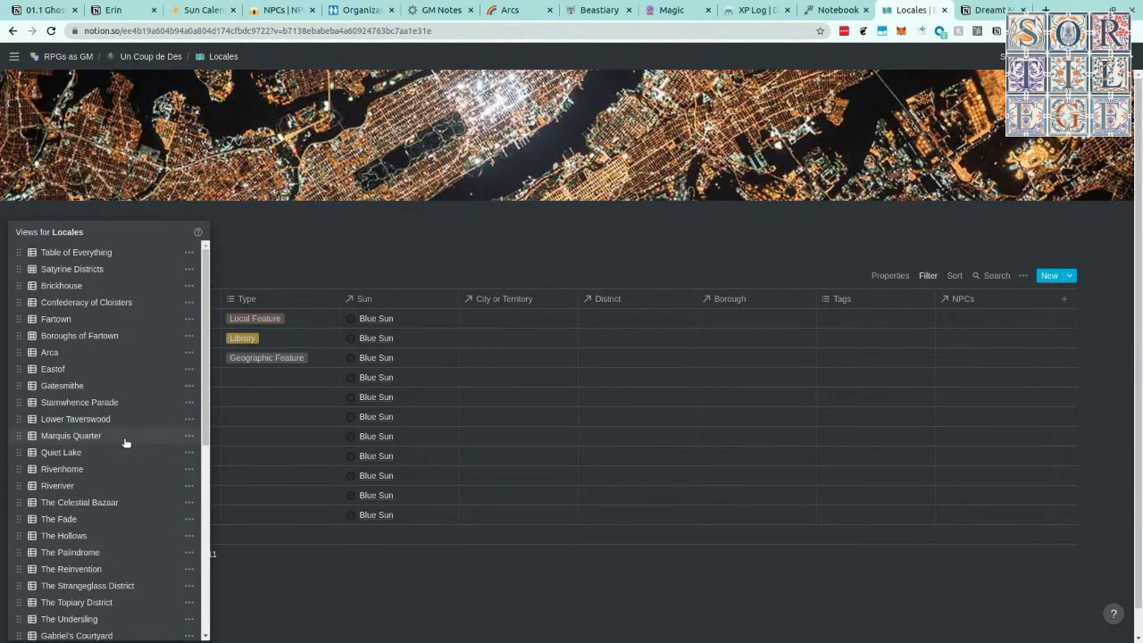
{"action": "left_click", "coordinate": [72, 270]}
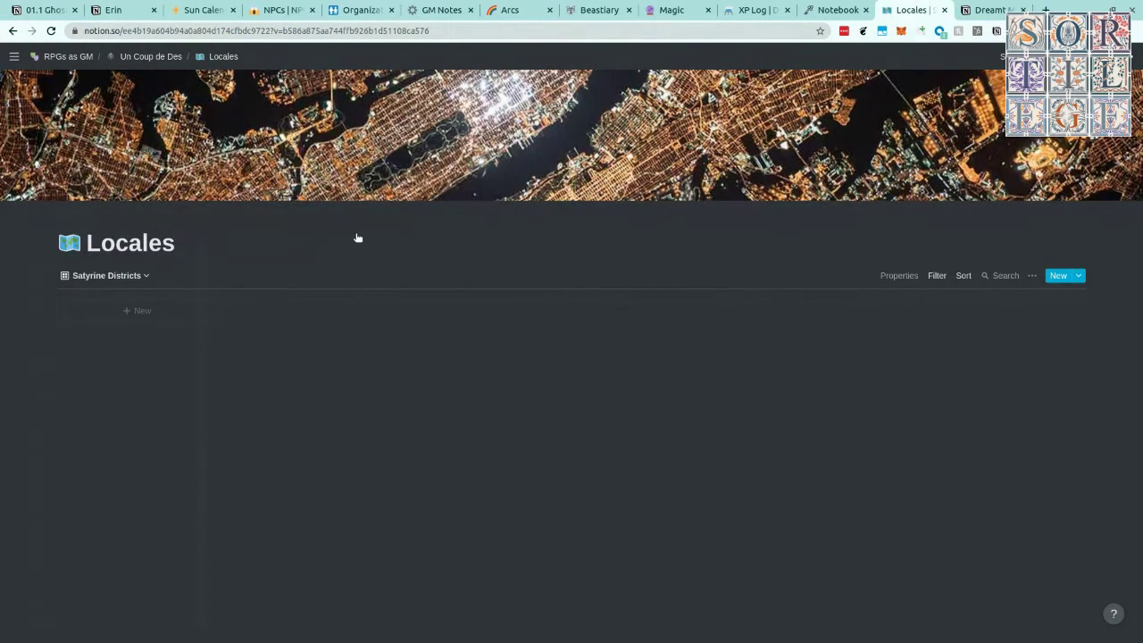
{"action": "key", "text": "F5"}
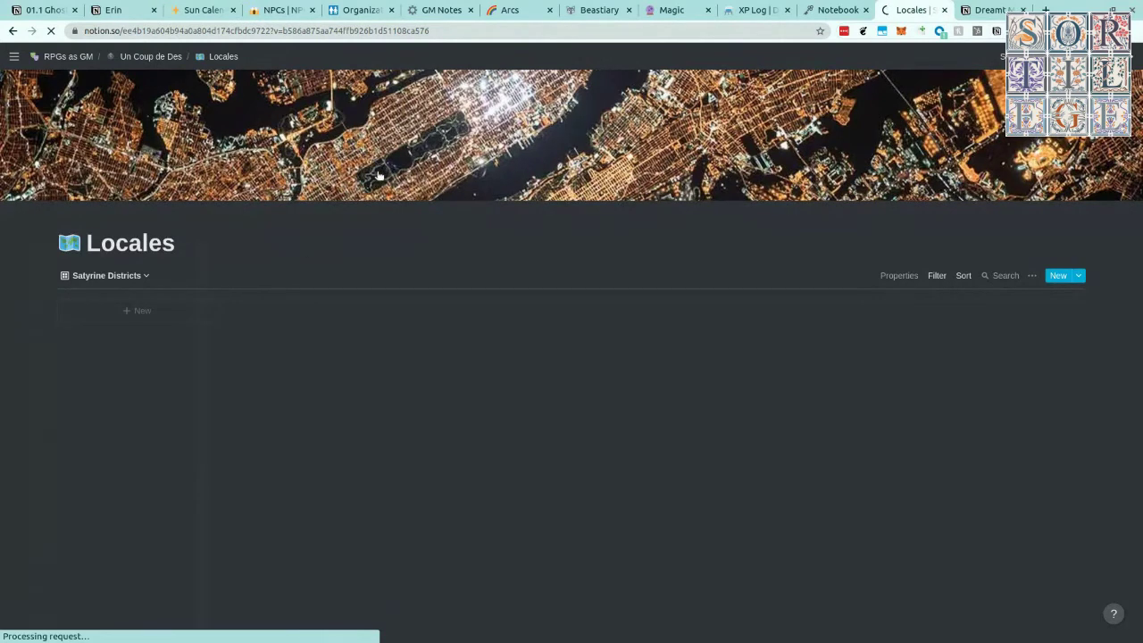
Close the Organizations, NPCs, XP Log and Sun Calendar browser tabs
{"action": "middle_click", "coordinate": [355, 15]}
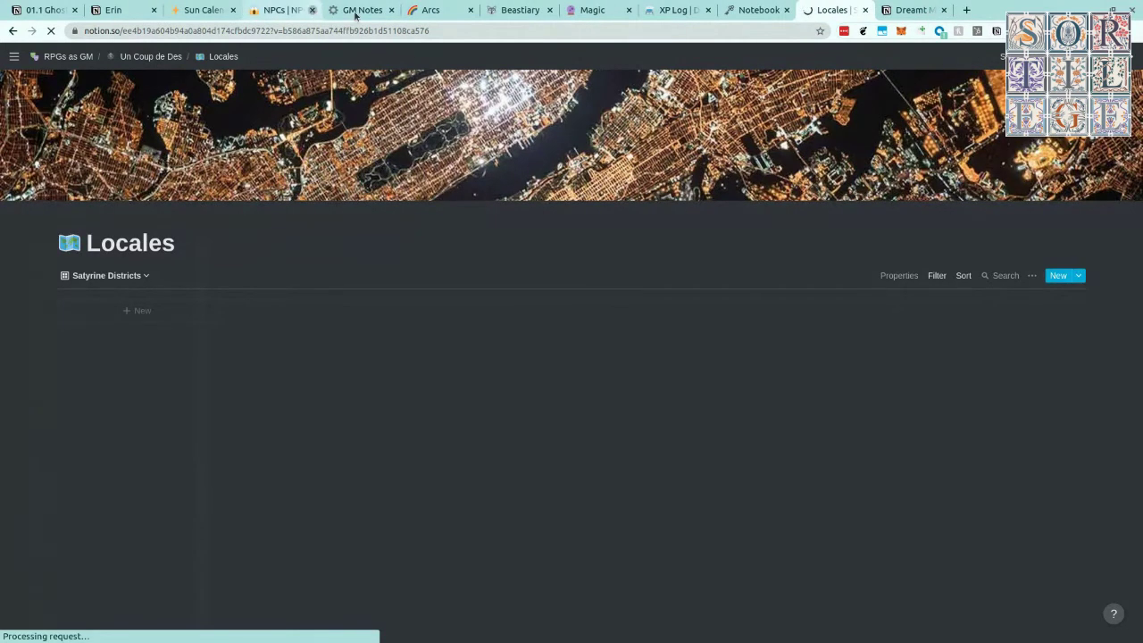
{"action": "left_click", "coordinate": [355, 14]}
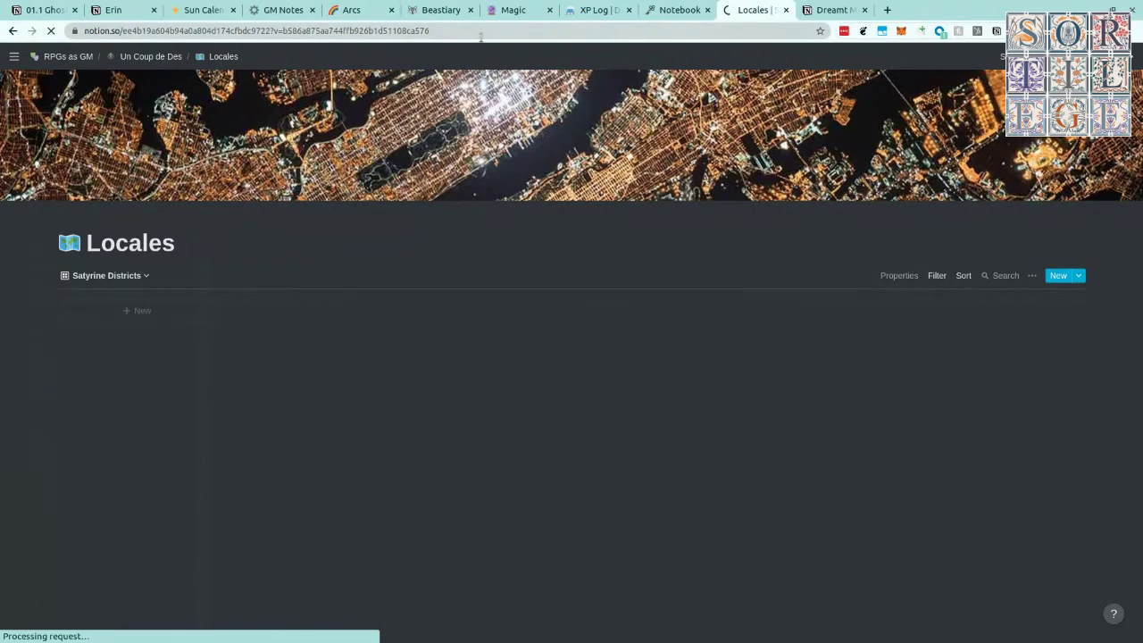
{"action": "left_click", "coordinate": [629, 10]}
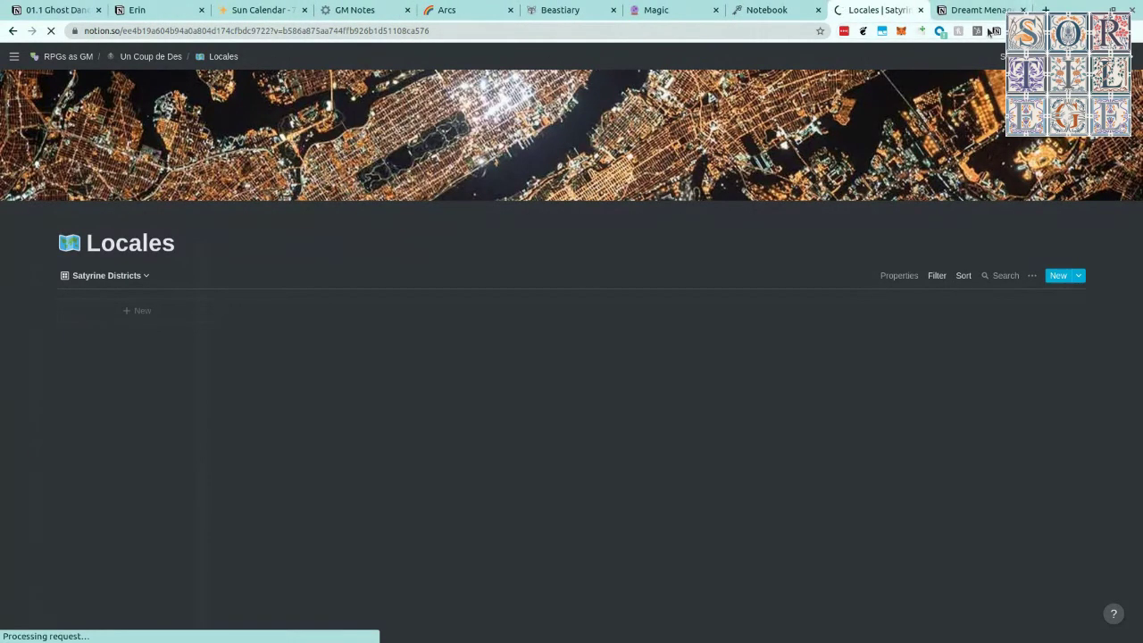
{"action": "left_click", "coordinate": [304, 10]}
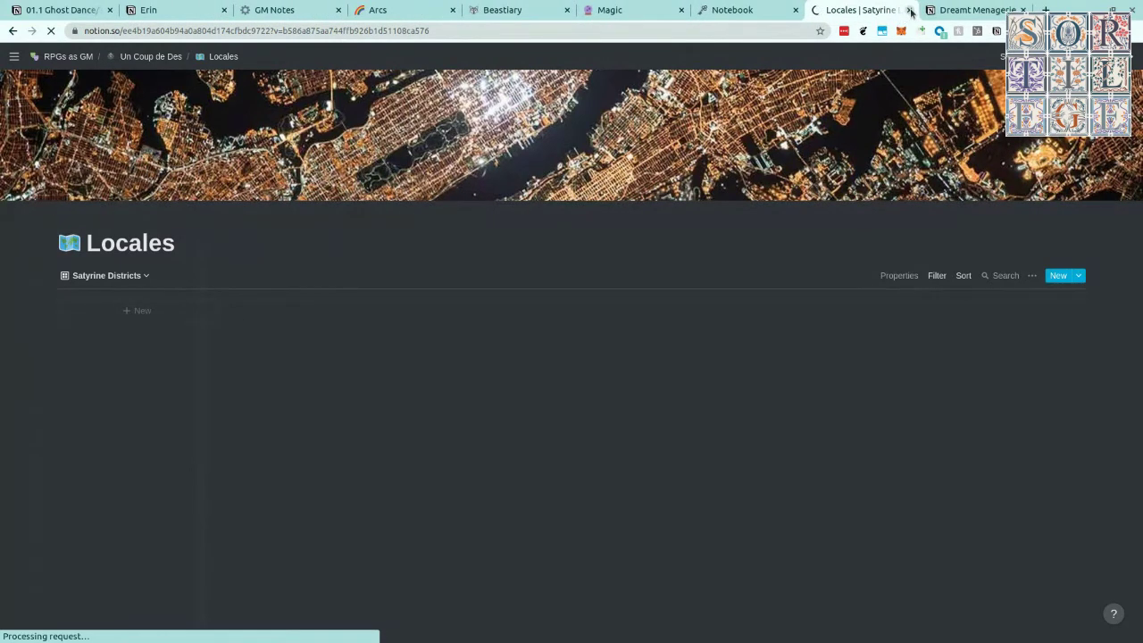
Copy the address of the Satyrine Districts view, close its tab and open the address in a new one
{"action": "left_click", "coordinate": [699, 30]}
{"action": "key", "text": "ctrl+c"}
{"action": "key", "text": "BackSpace"}
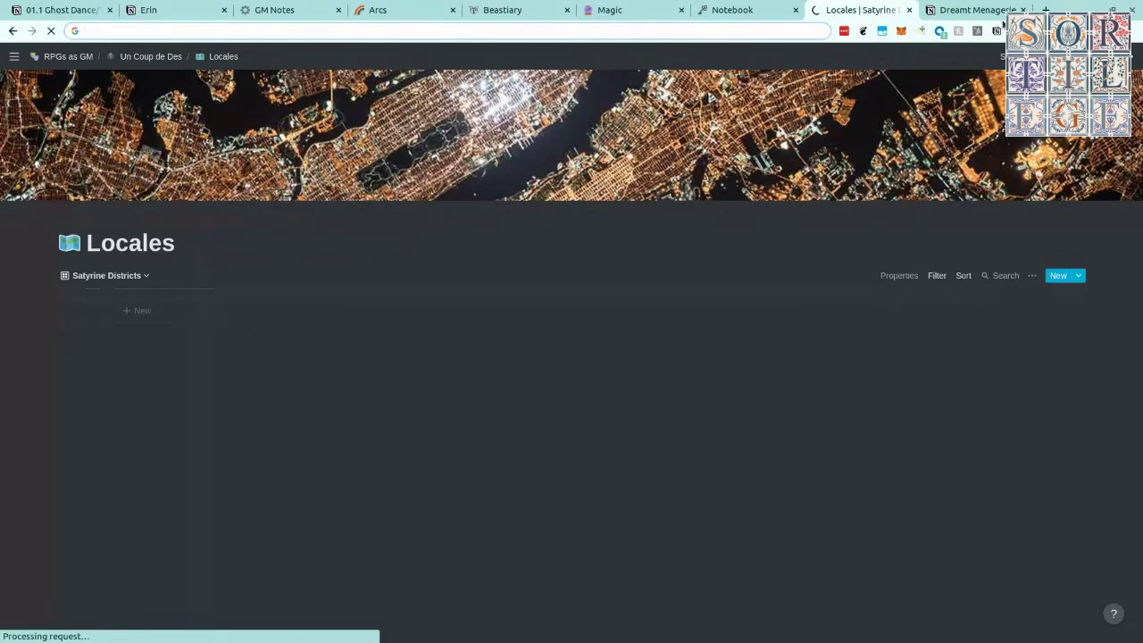
{"action": "left_click", "coordinate": [913, 11]}
{"action": "key", "text": "ctrl+t"}
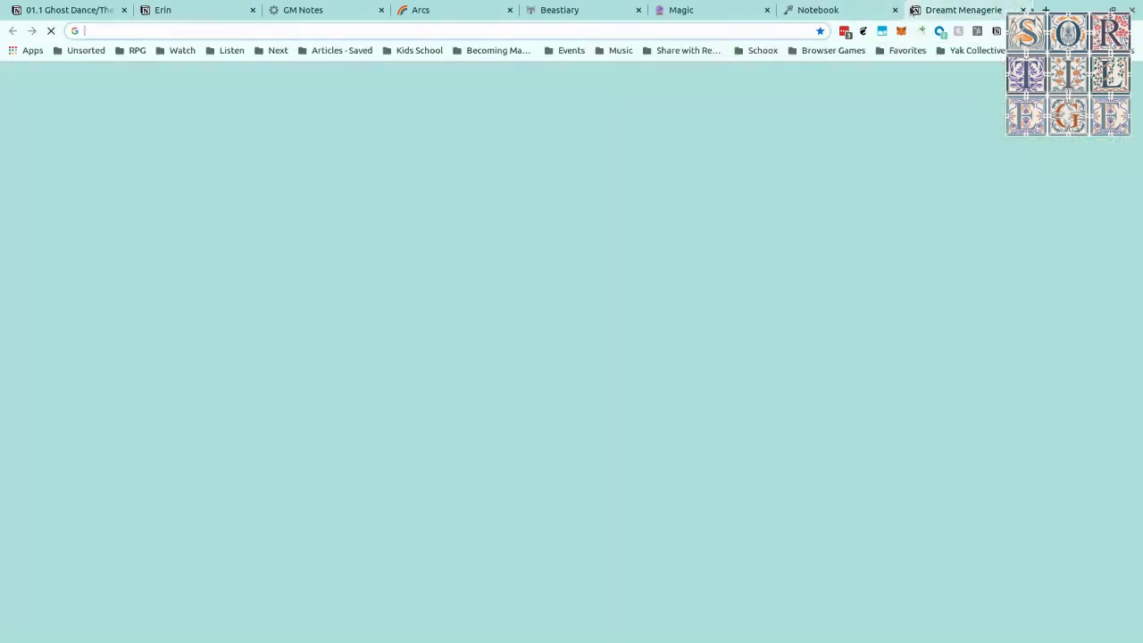
{"action": "key", "text": "ctrl+v"}
{"action": "key", "text": "Return"}
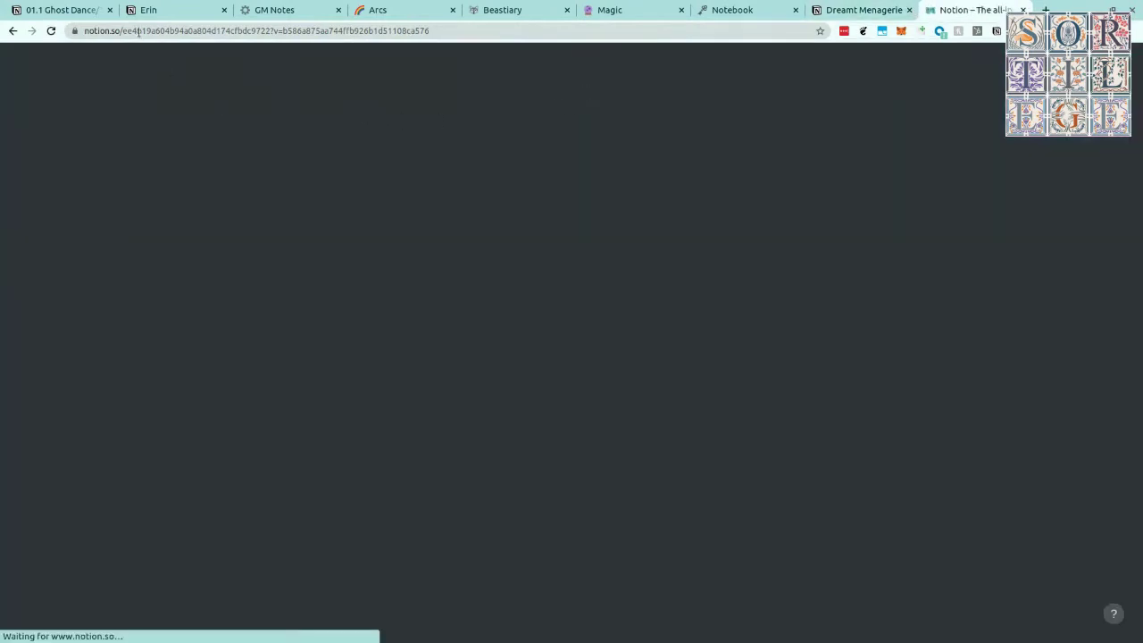
Close the 01.1 Ghost Dance session and character page tabs, and browse the Satyrine Districts gallery of maps
{"action": "left_click", "coordinate": [110, 9]}
{"action": "left_click", "coordinate": [110, 10]}
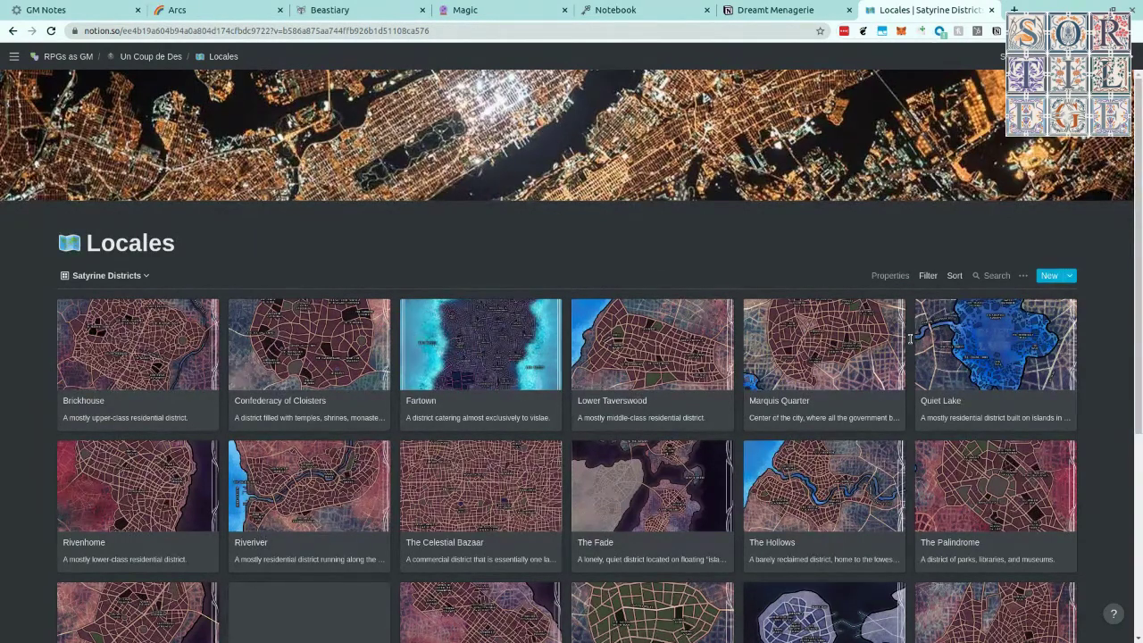
{"action": "scroll", "coordinate": [902, 353], "scroll_direction": "down", "scroll_amount": 5}
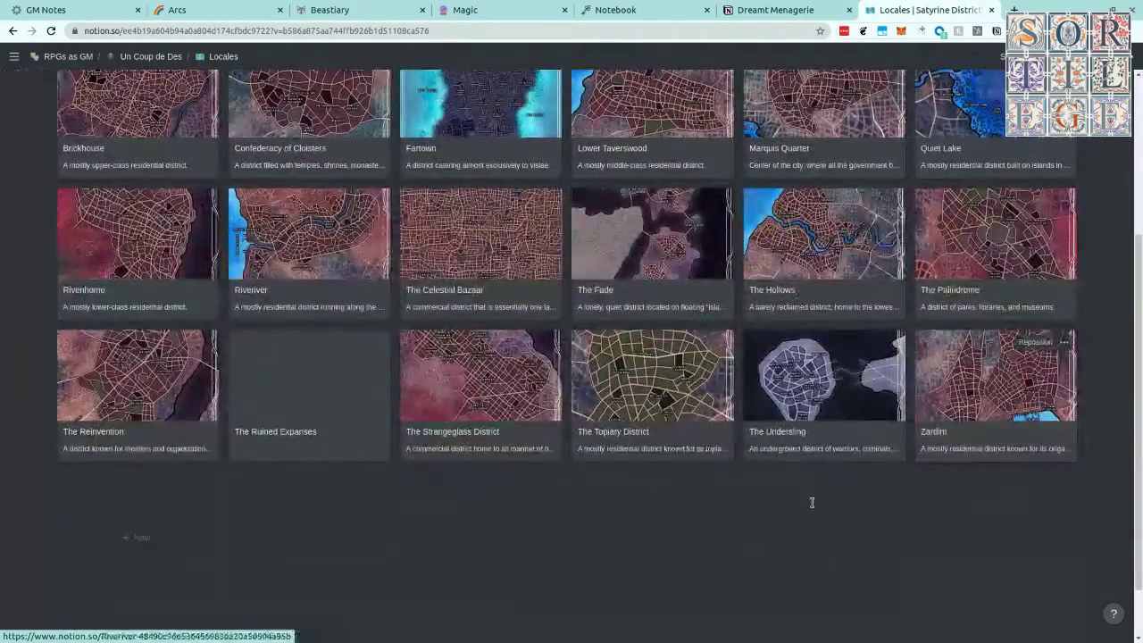
{"action": "scroll", "coordinate": [734, 539], "scroll_direction": "up", "scroll_amount": 5}
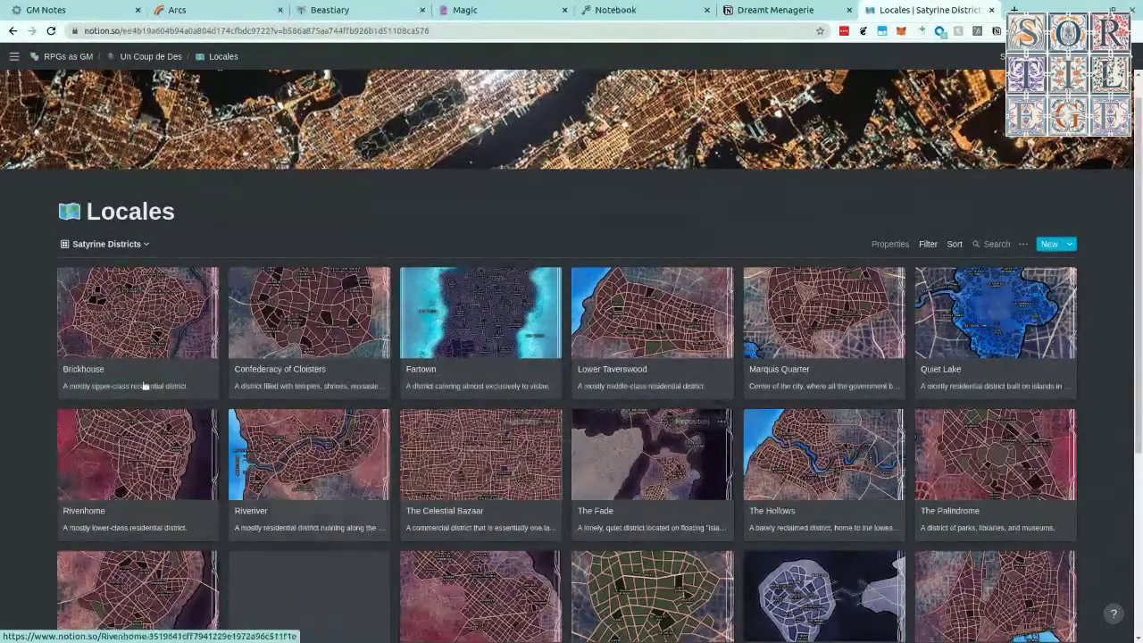
Open the Brickhouse district entry, review its related locales and other properties, and close it
{"action": "left_click", "coordinate": [181, 367]}
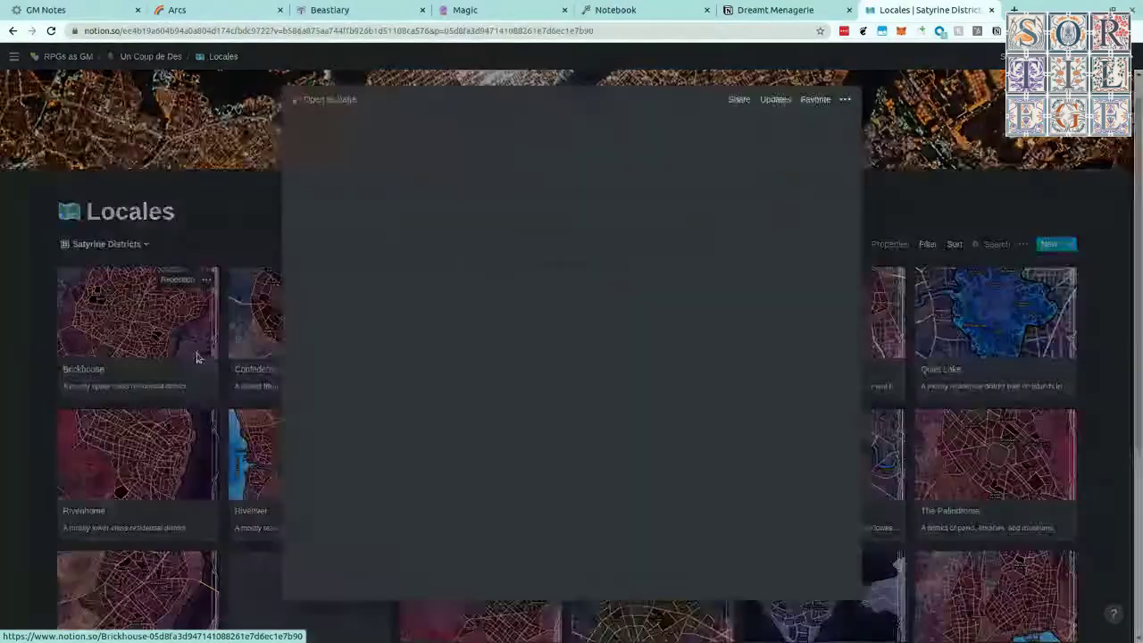
{"action": "scroll", "coordinate": [616, 408], "scroll_direction": "down", "scroll_amount": 1}
{"action": "scroll", "coordinate": [615, 408], "scroll_direction": "down", "scroll_amount": 3}
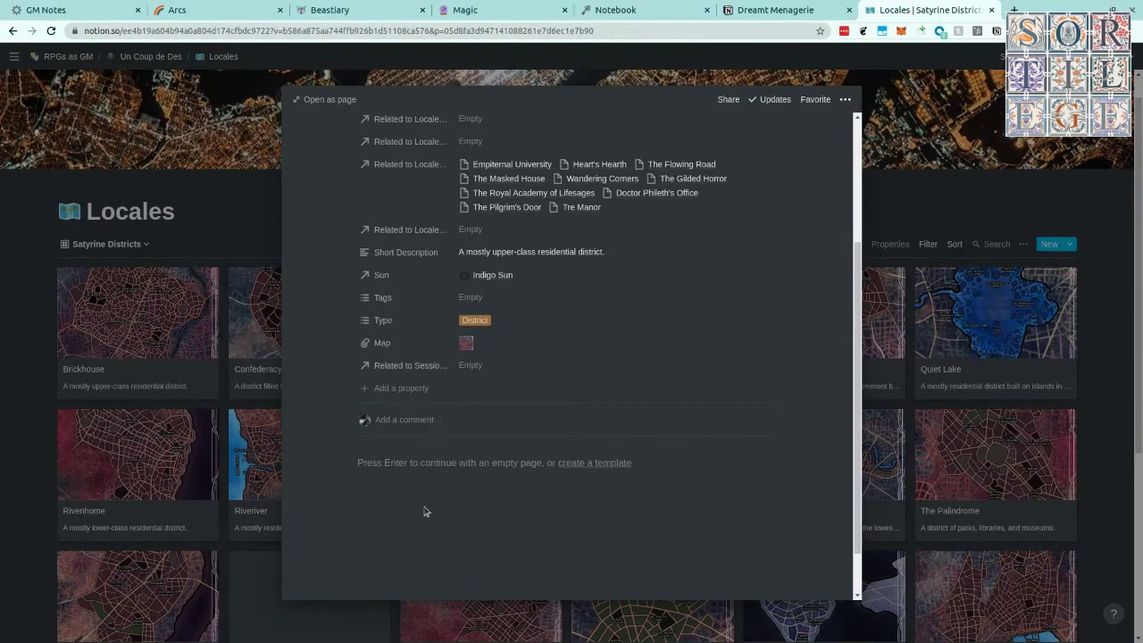
{"action": "left_click", "coordinate": [223, 219]}
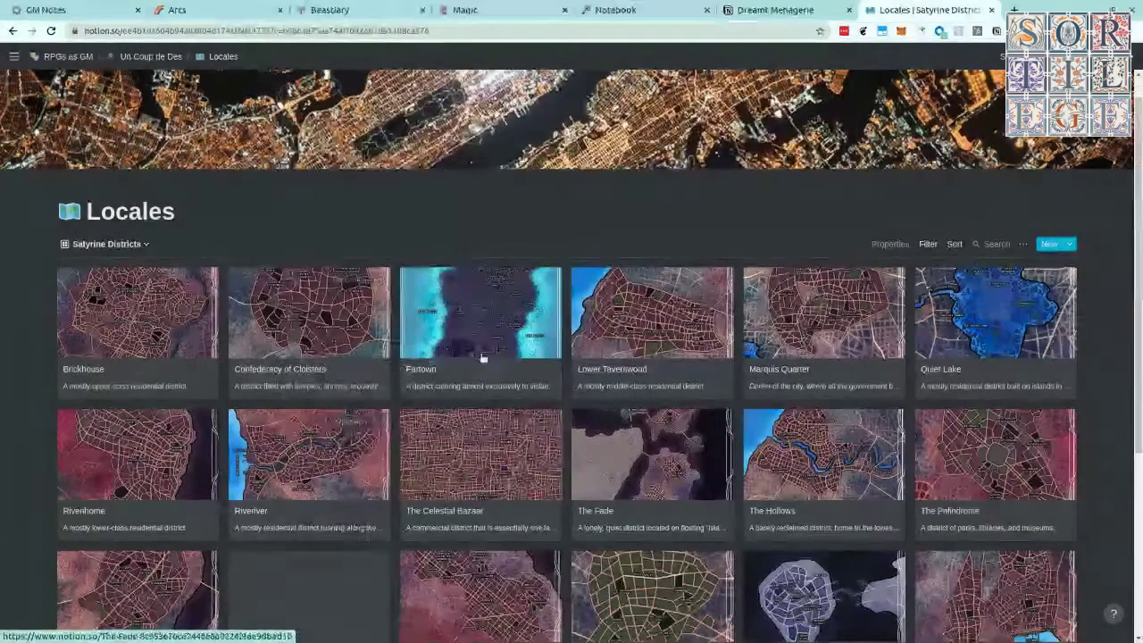
Switch the Locales database to the Fartown view and browse its table of locations, types and NPCs
{"action": "left_click", "coordinate": [134, 246]}
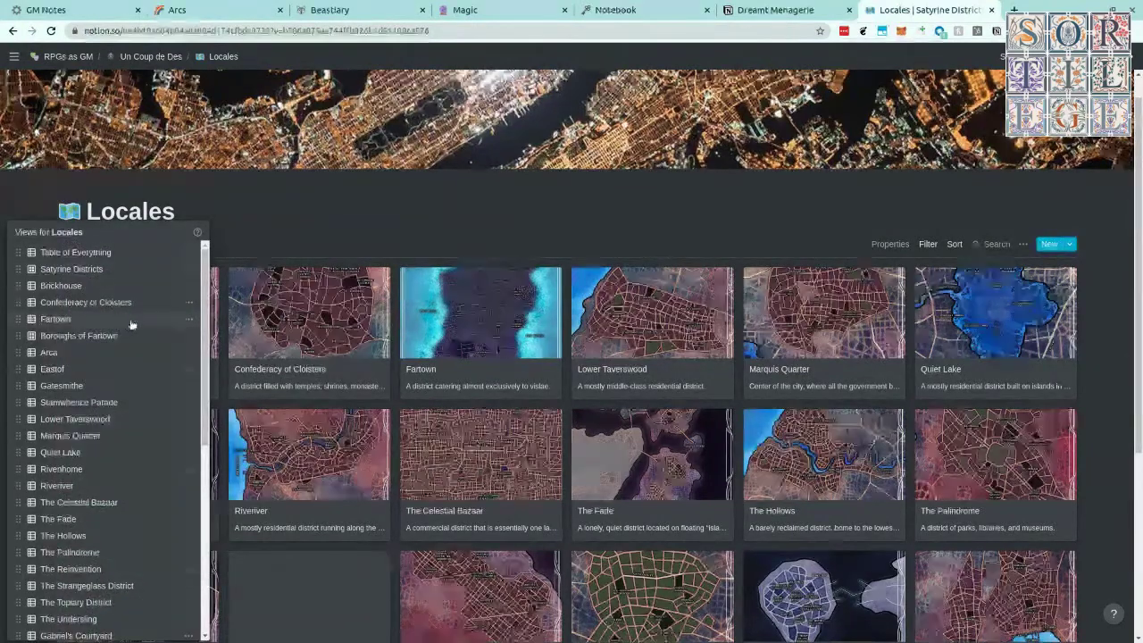
{"action": "left_click", "coordinate": [81, 320]}
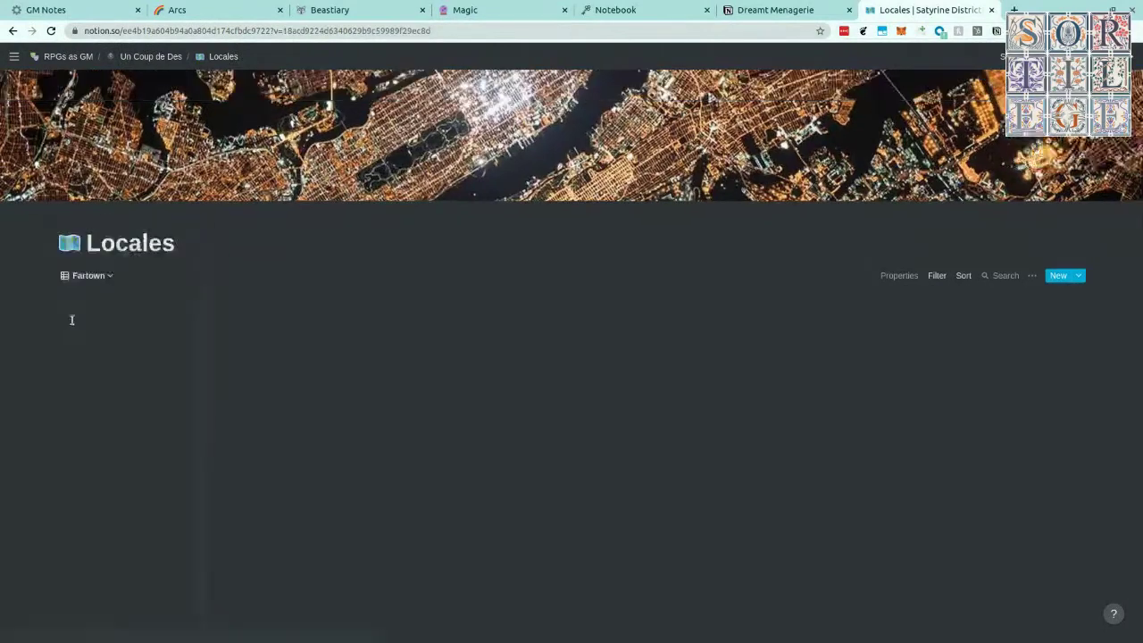
{"action": "scroll", "coordinate": [571, 402], "scroll_direction": "down", "scroll_amount": 1}
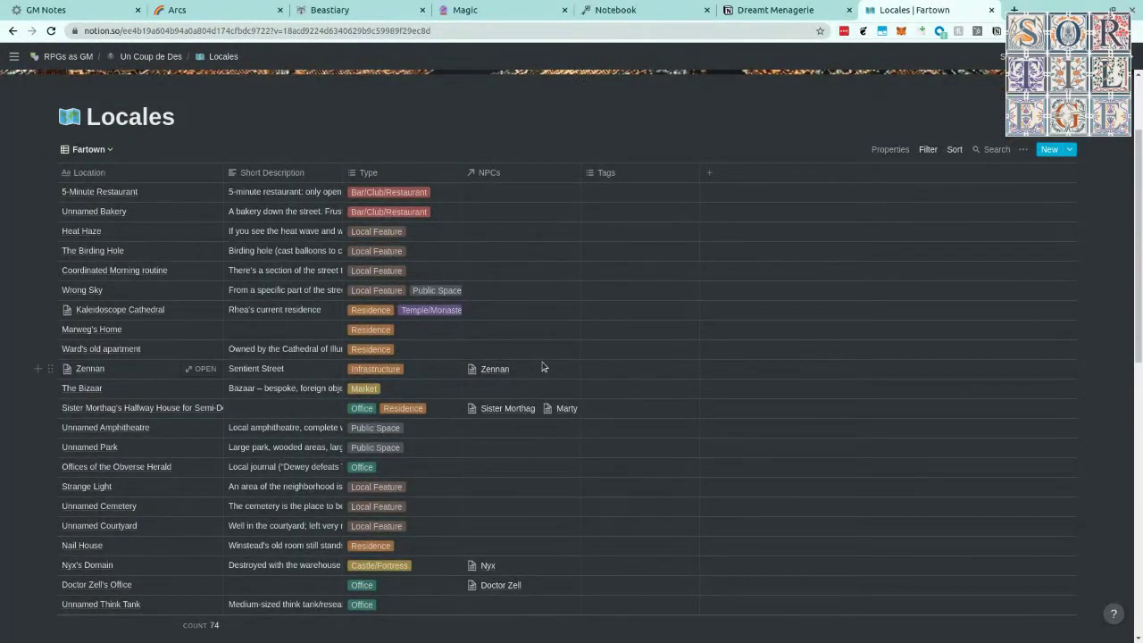
{"action": "scroll", "coordinate": [212, 416], "scroll_direction": "down", "scroll_amount": 3}
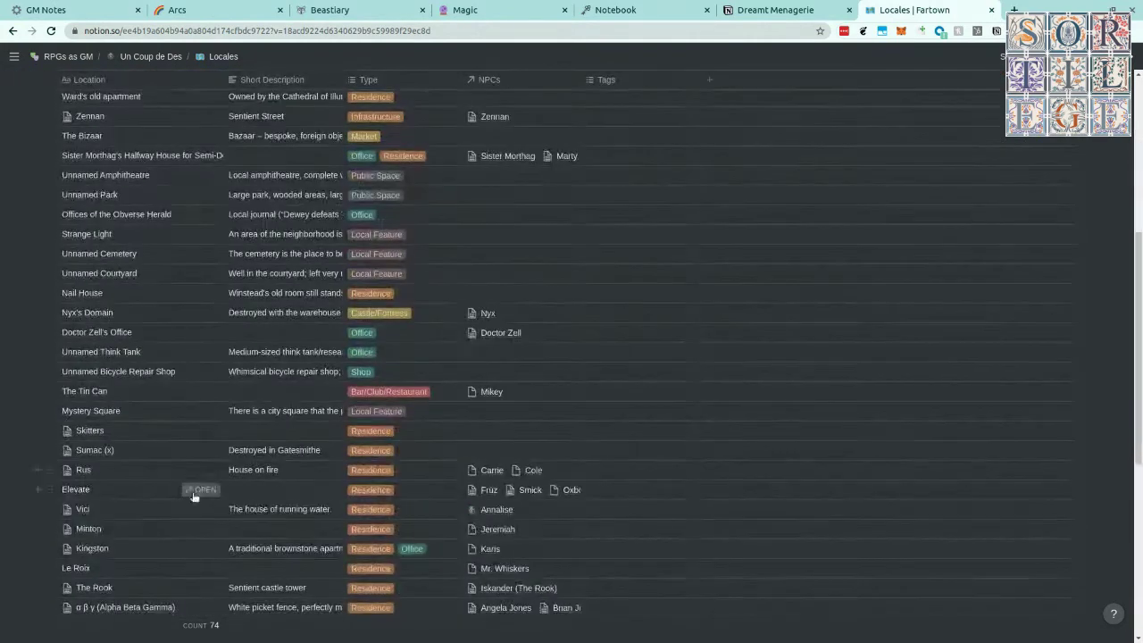
{"action": "scroll", "coordinate": [212, 419], "scroll_direction": "down", "scroll_amount": 5}
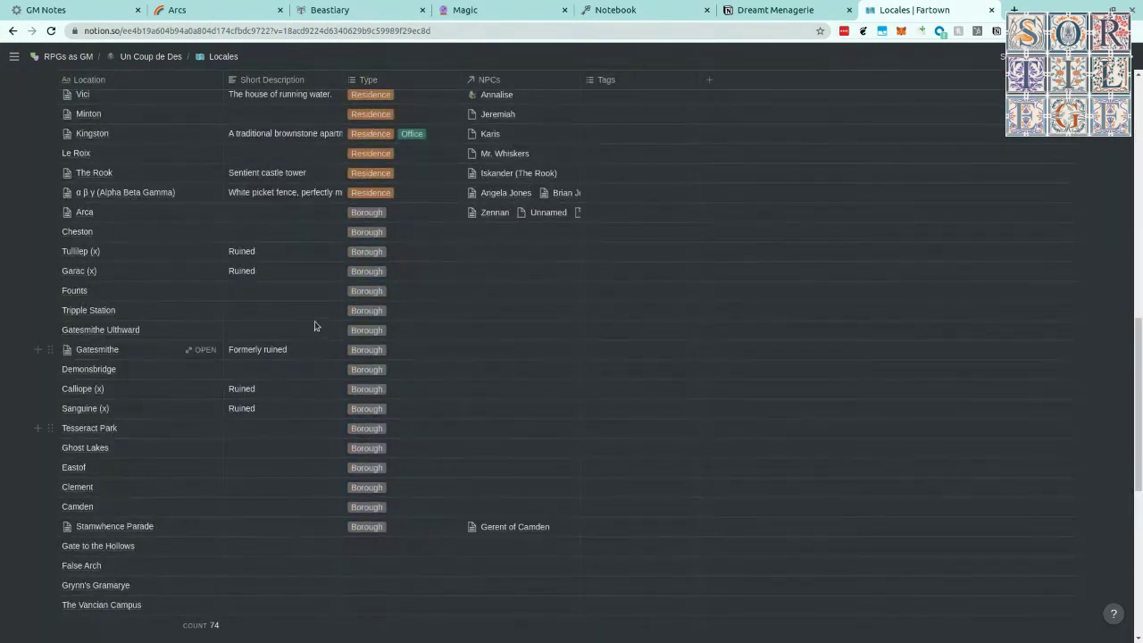
{"action": "scroll", "coordinate": [213, 506], "scroll_direction": "down", "scroll_amount": 2}
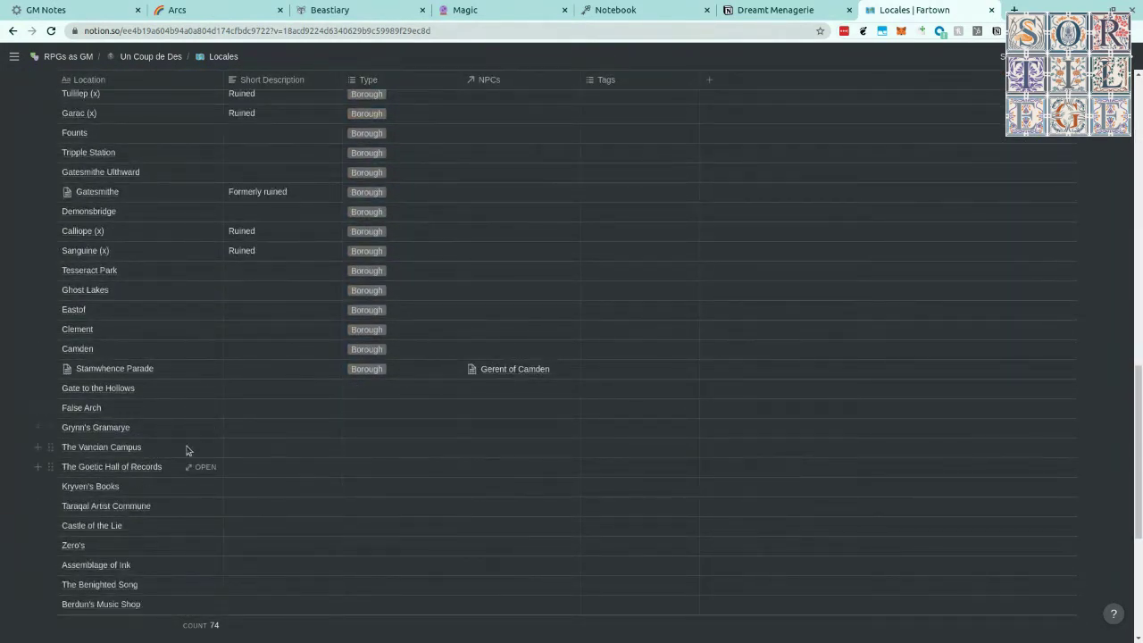
{"action": "scroll", "coordinate": [136, 452], "scroll_direction": "up", "scroll_amount": 20}
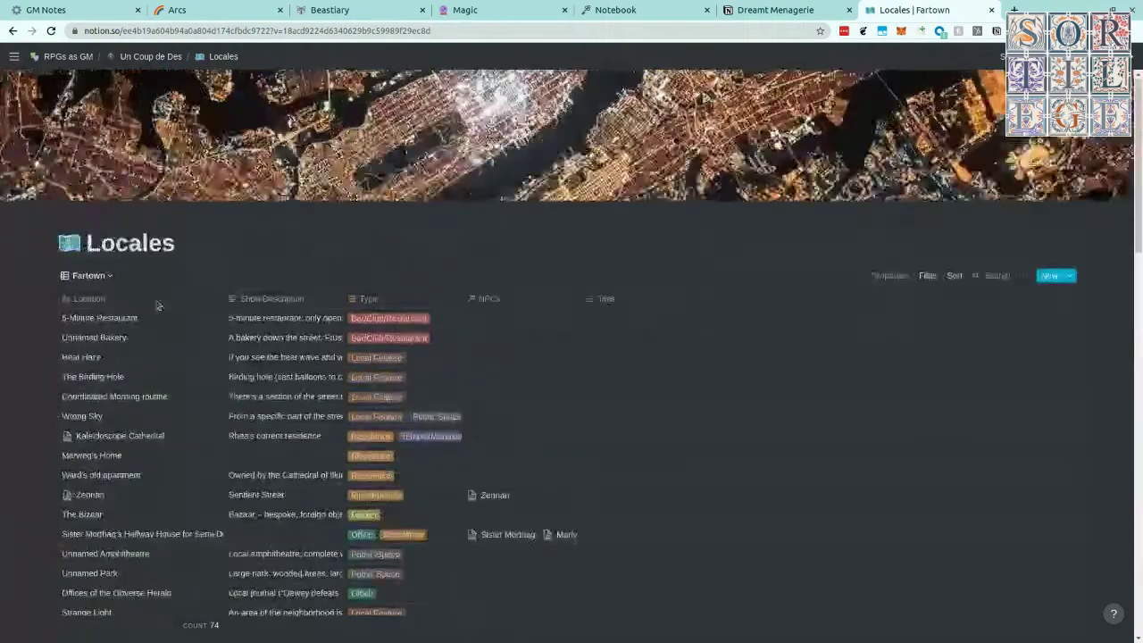
Switch the Locales database to the Boroughs of Fartown view and look over the gallery of boroughs
{"action": "left_click", "coordinate": [88, 275]}
{"action": "left_click", "coordinate": [79, 336]}
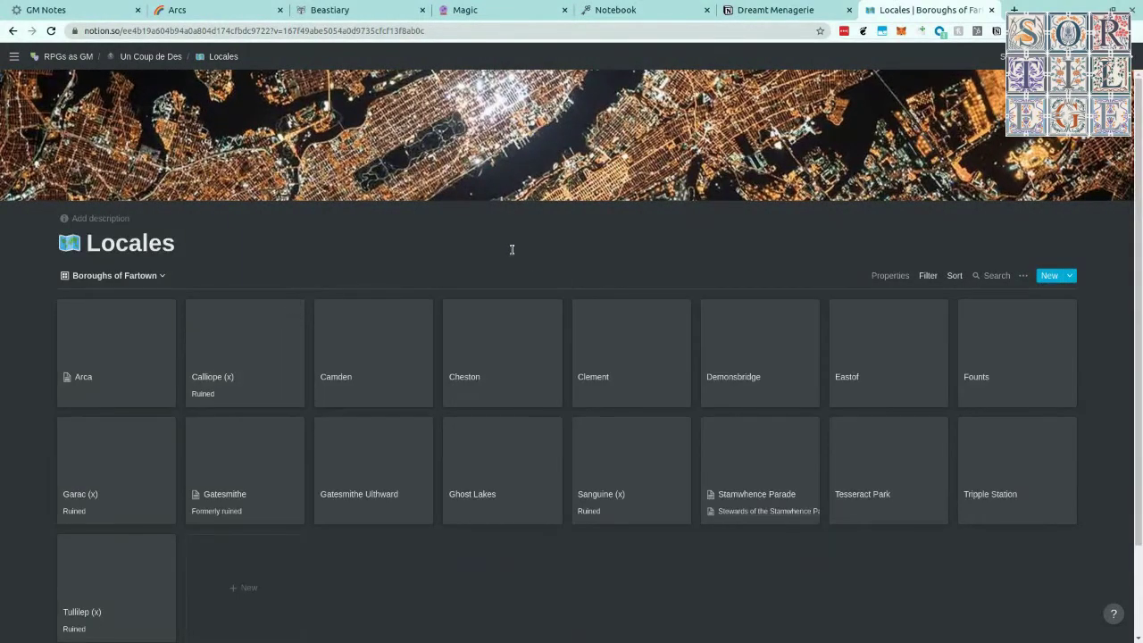
{"action": "scroll", "coordinate": [512, 249], "scroll_direction": "down", "scroll_amount": 1}
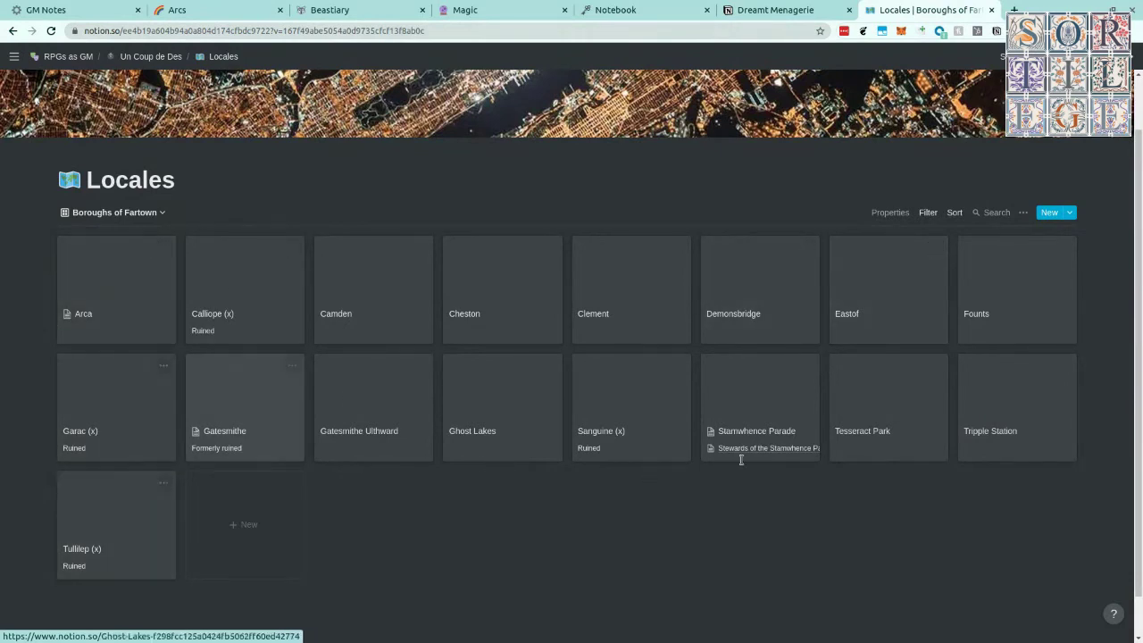
Switch the Locales database to the Stamwhence Parade view and reload the page
{"action": "left_click", "coordinate": [131, 215]}
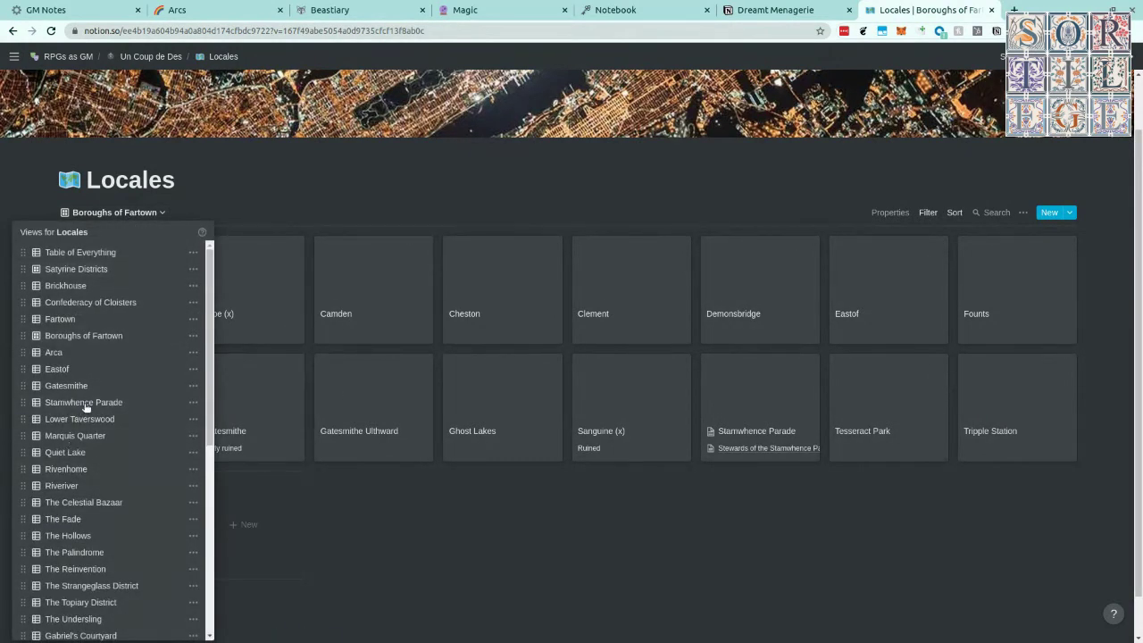
{"action": "left_click", "coordinate": [86, 403]}
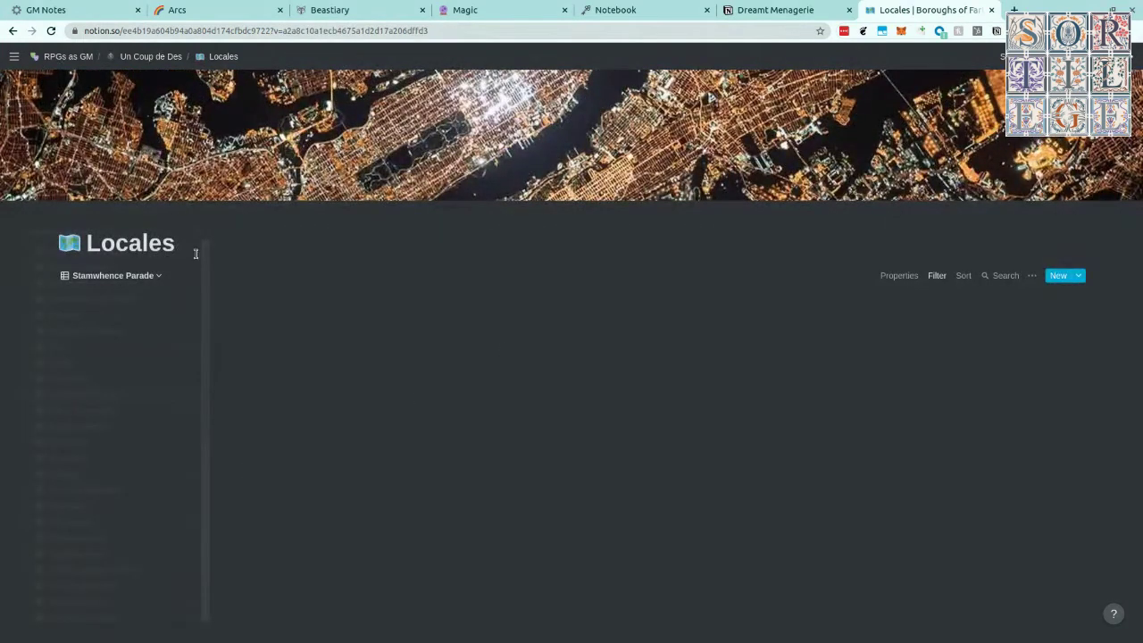
{"action": "left_click", "coordinate": [51, 30]}
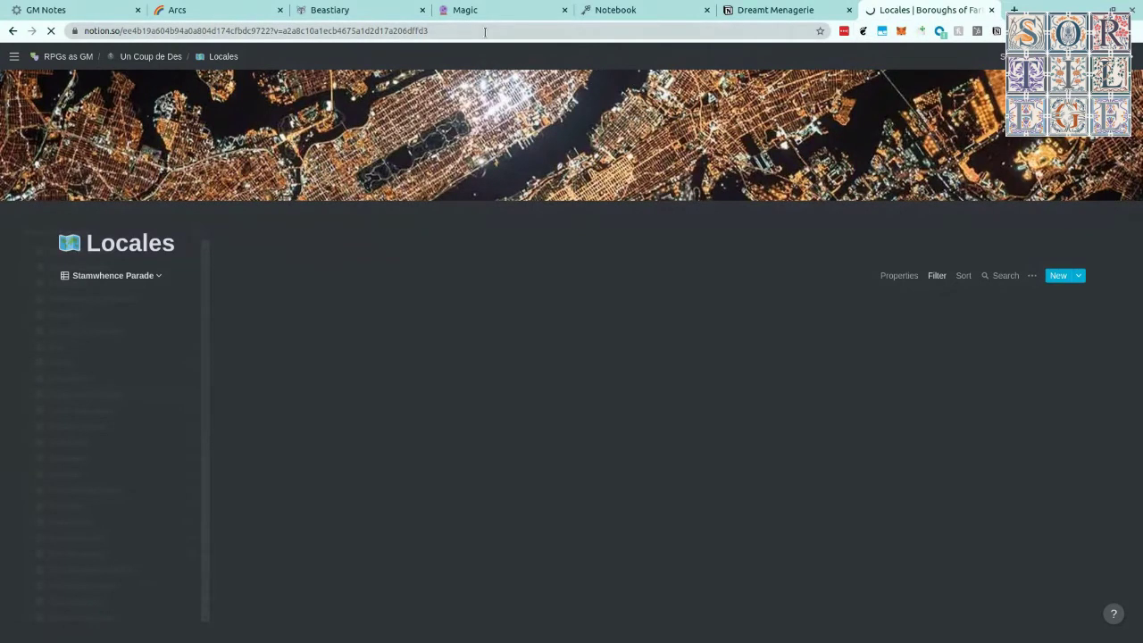
Copy the Stamwhence Parade view's address, close the Locales and Dreamt Menagerie tabs, and open the address in a new tab
{"action": "left_click", "coordinate": [484, 32]}
{"action": "key", "text": "ctrl+c"}
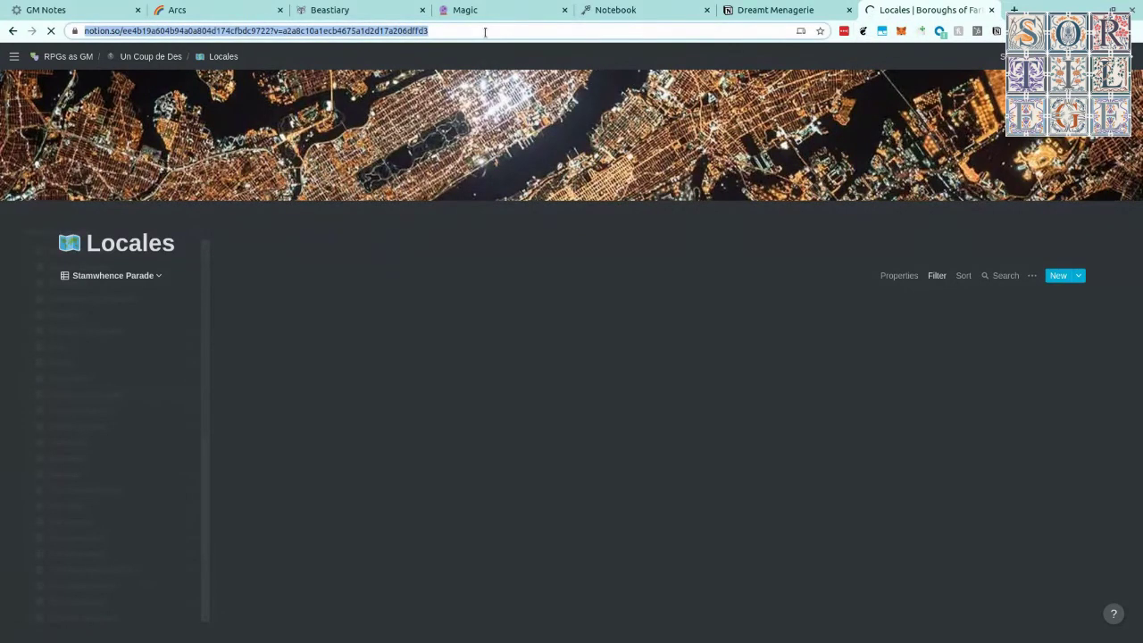
{"action": "key", "text": "BackSpace"}
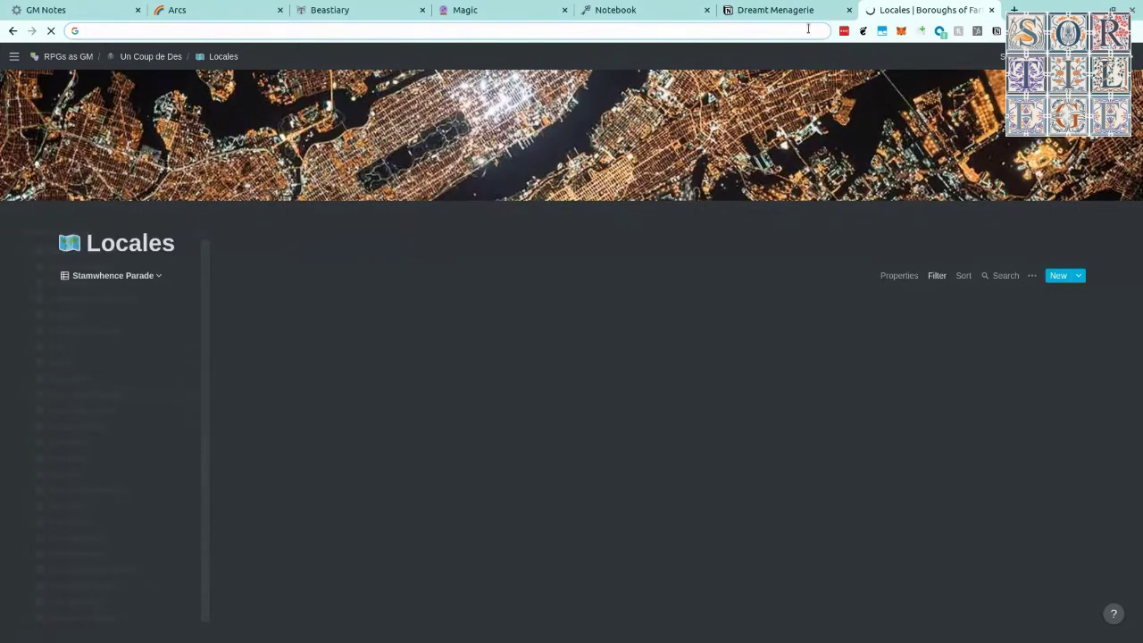
{"action": "left_click", "coordinate": [991, 10]}
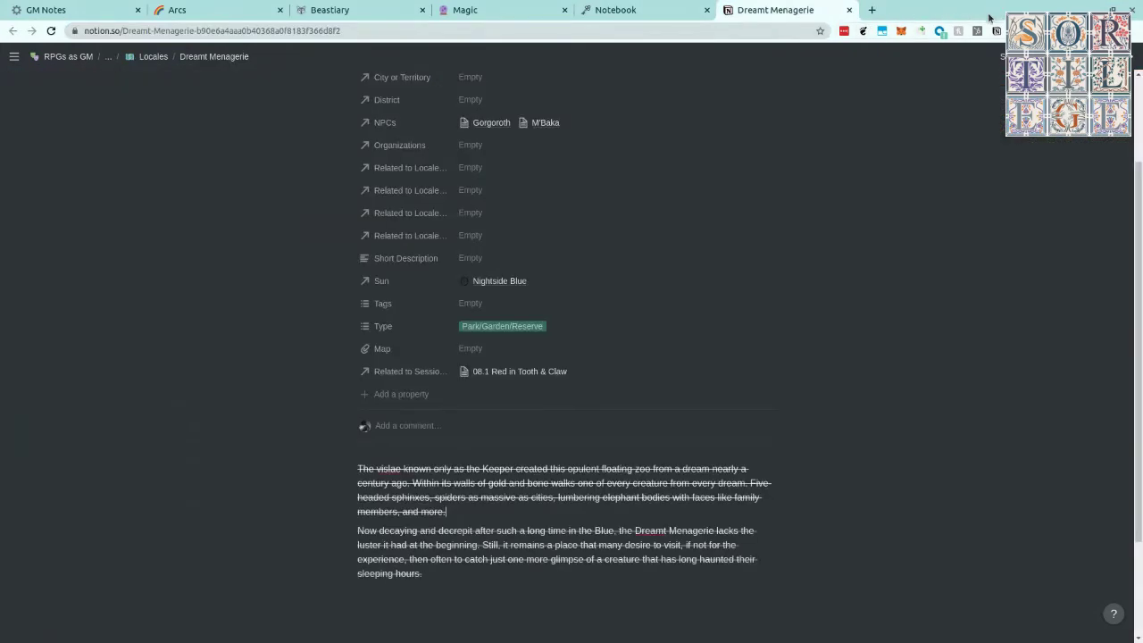
{"action": "key", "text": "ctrl+w"}
{"action": "key", "text": "ctrl+t"}
{"action": "key", "text": "ctrl+v"}
{"action": "key", "text": "Return"}
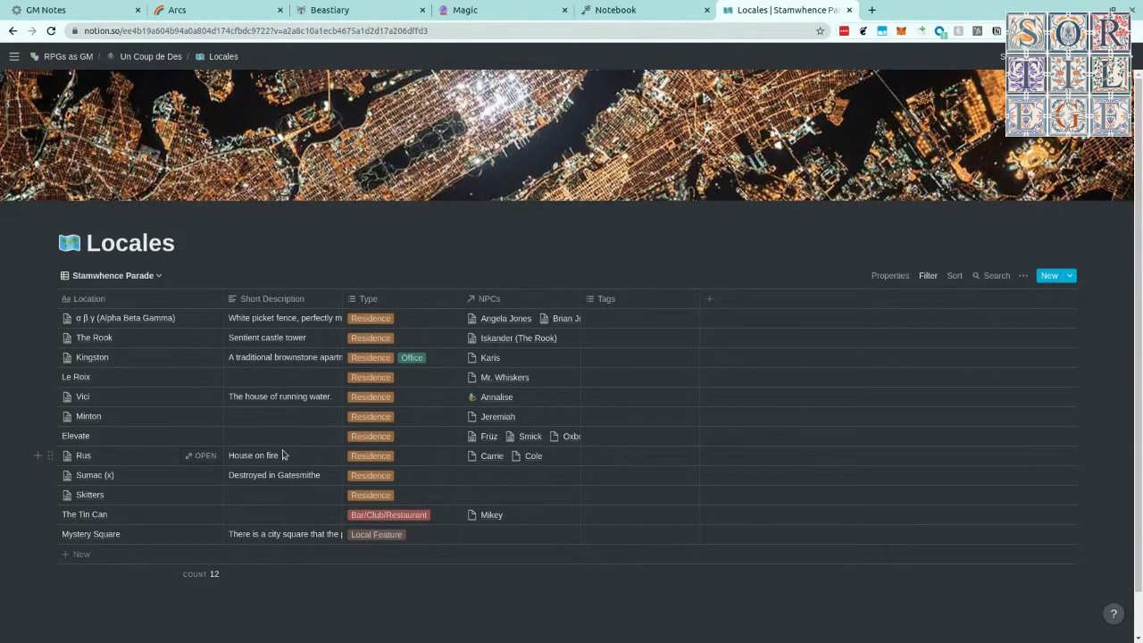
Open the first NPC linked to the α β γ (Alpha Beta Gamma) location, review its properties and appearances, and return to the Locales table
{"action": "left_click", "coordinate": [525, 319]}
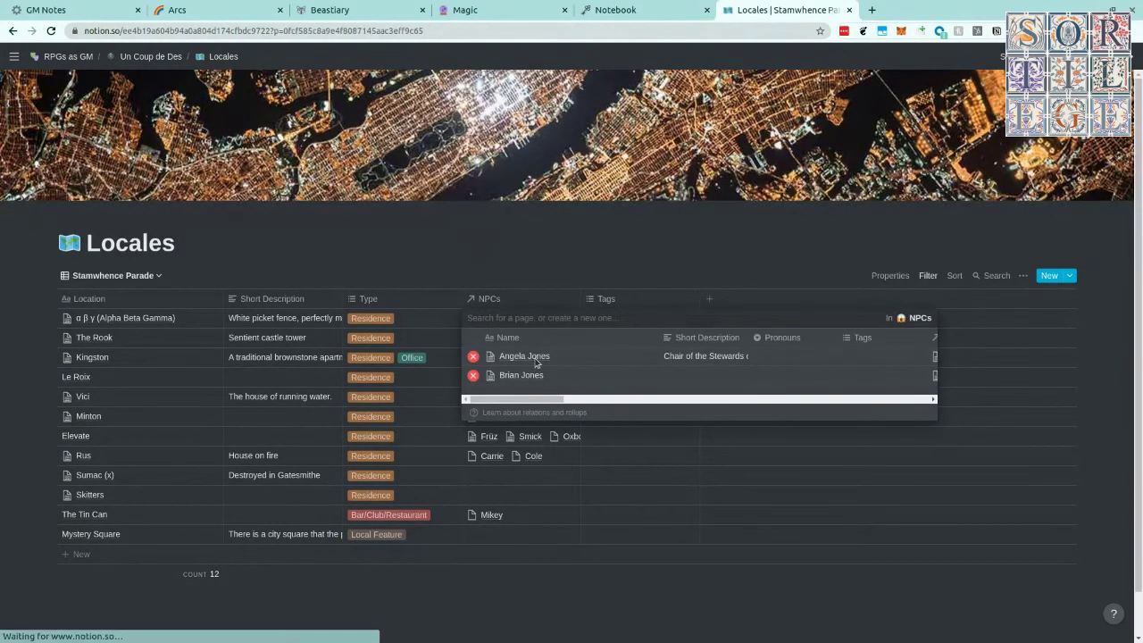
{"action": "left_click", "coordinate": [527, 357]}
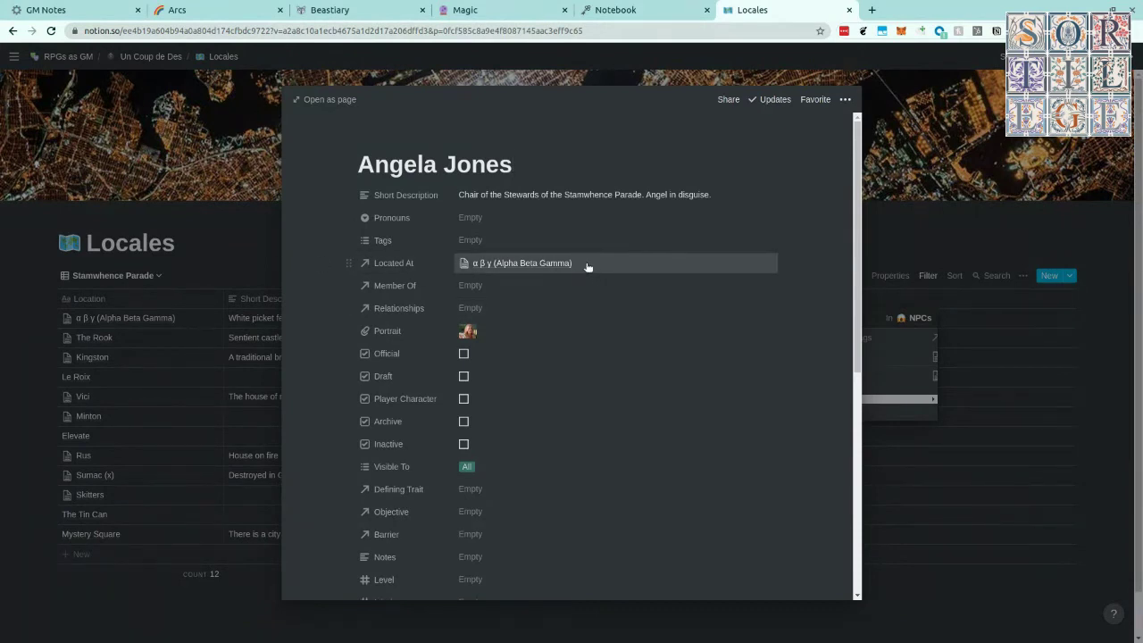
{"action": "scroll", "coordinate": [586, 265], "scroll_direction": "down", "scroll_amount": 5}
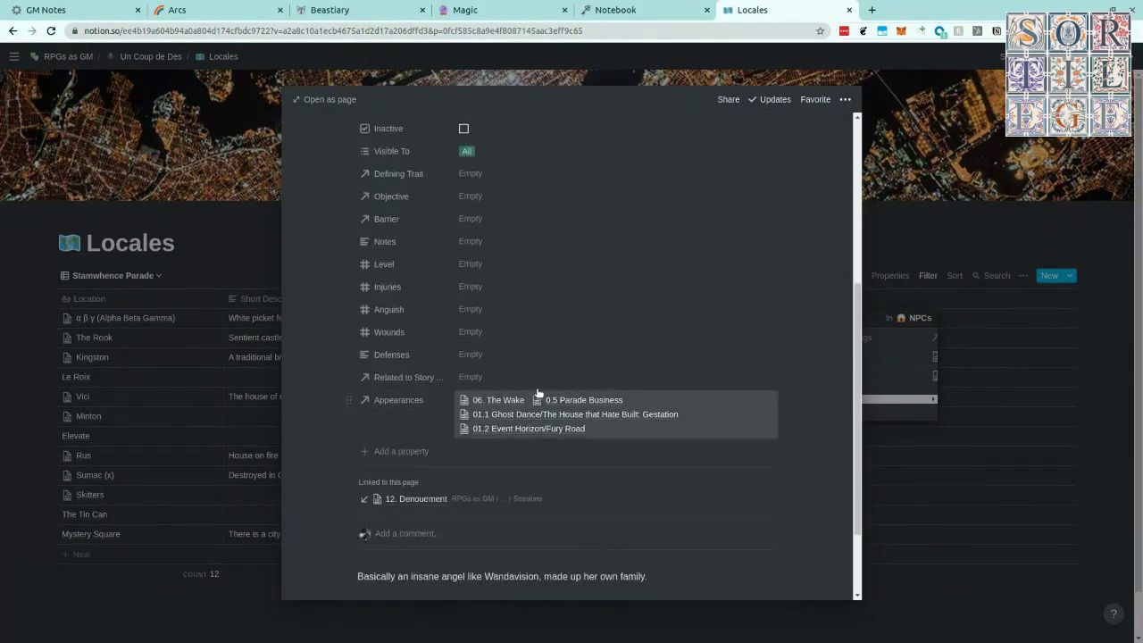
{"action": "scroll", "coordinate": [529, 427], "scroll_direction": "up", "scroll_amount": 5}
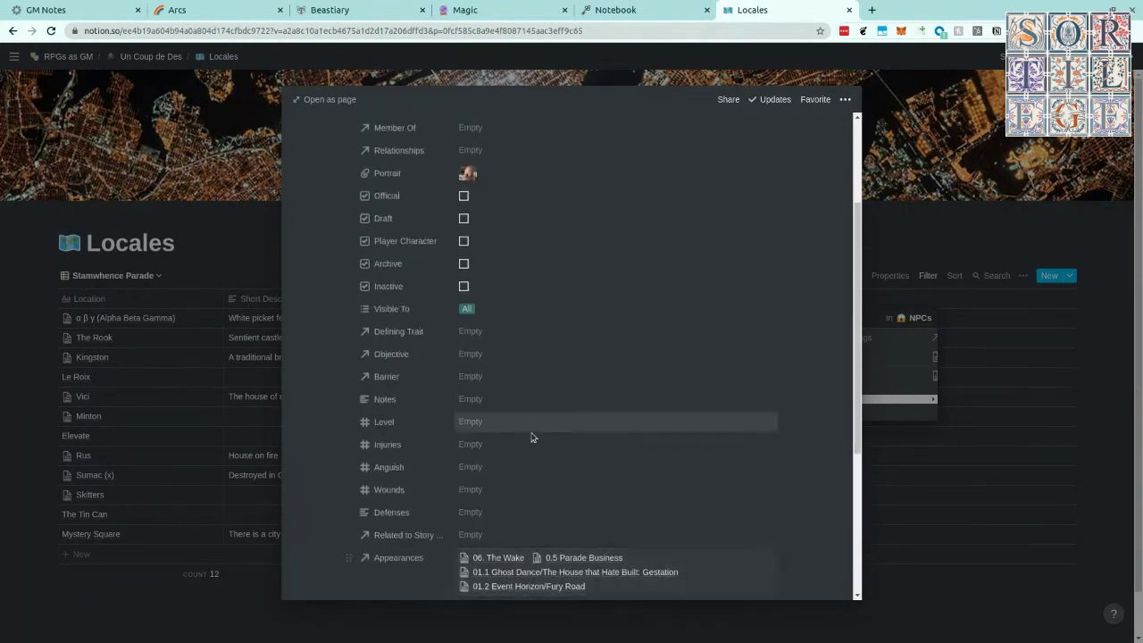
{"action": "left_click", "coordinate": [226, 282]}
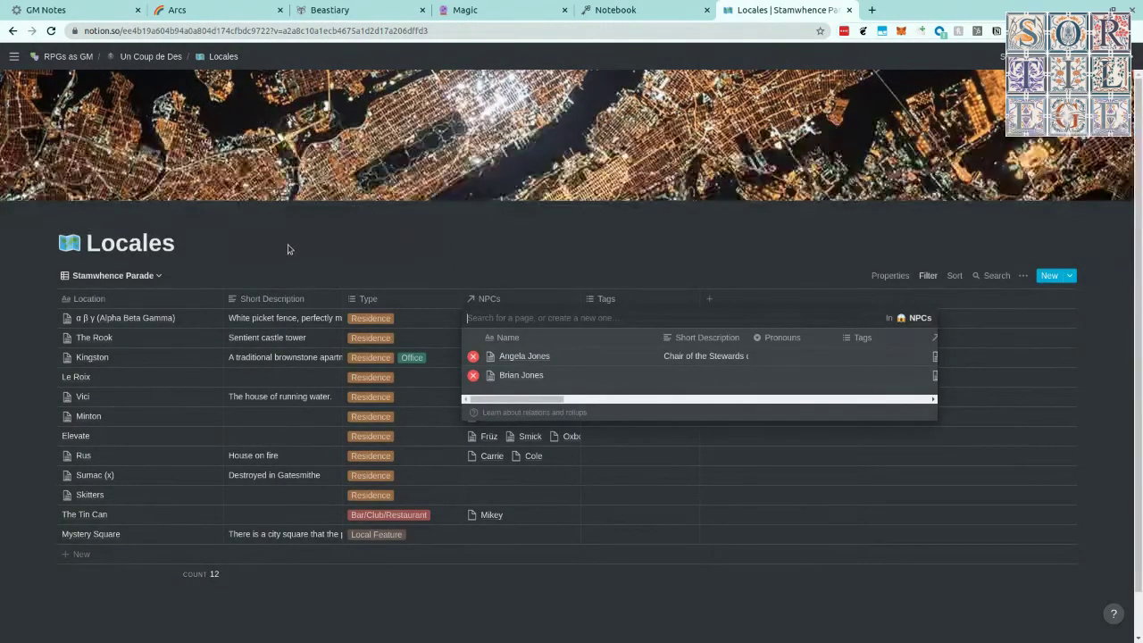
{"action": "key", "text": "Escape"}
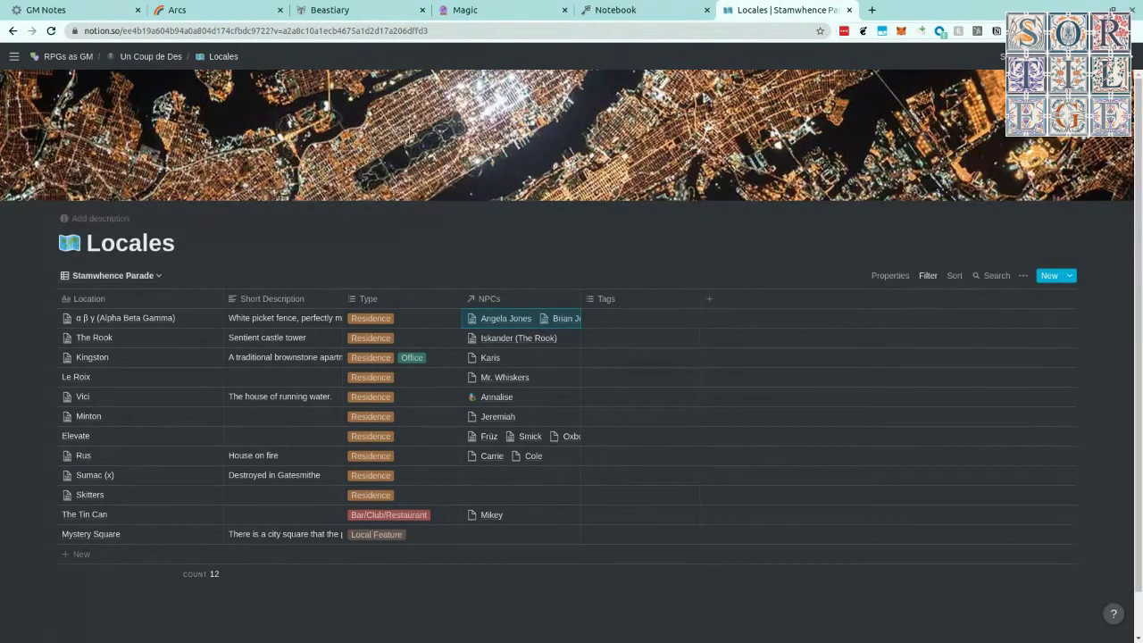
Look over the Beastiary table and the Arcs table of character and campaign plots
{"action": "left_click", "coordinate": [376, 12]}
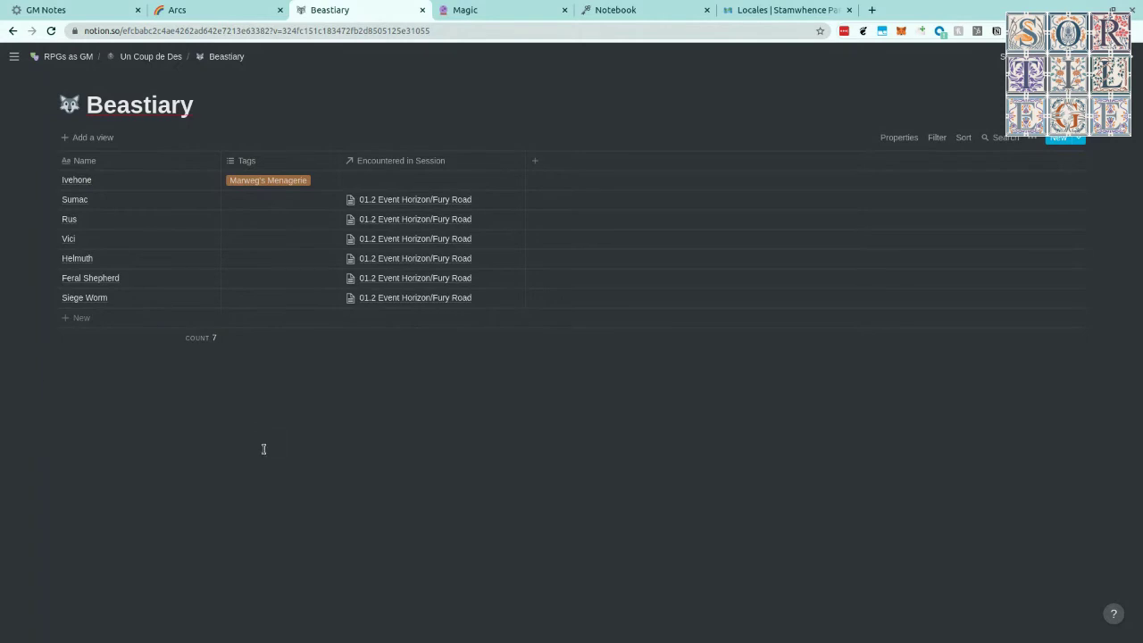
{"action": "left_click", "coordinate": [229, 9]}
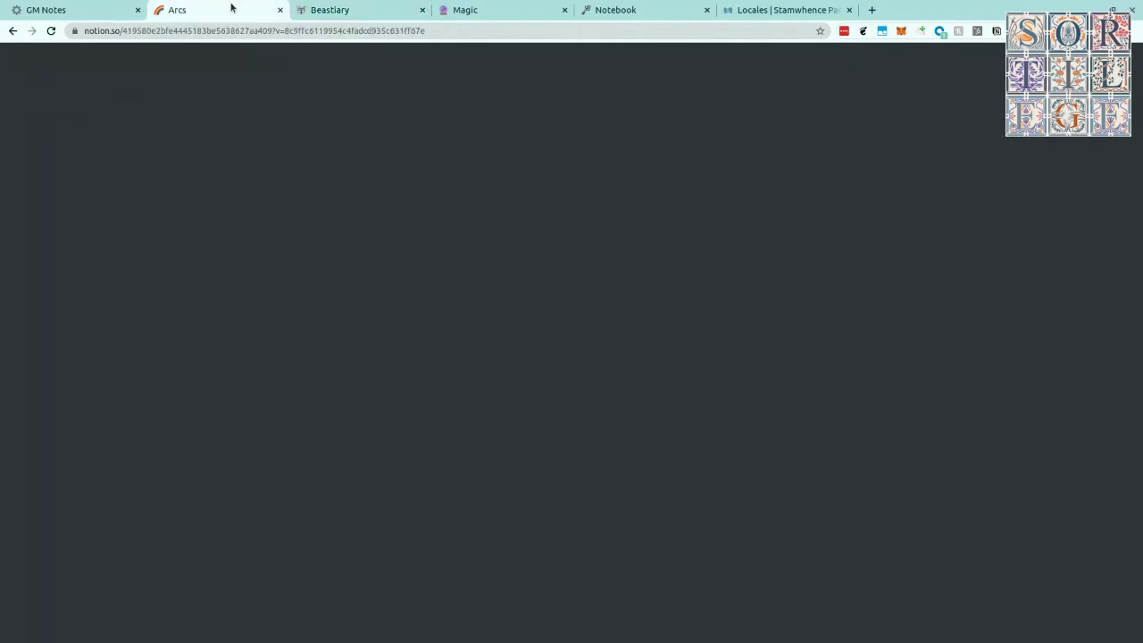
{"action": "scroll", "coordinate": [353, 474], "scroll_direction": "up", "scroll_amount": 3}
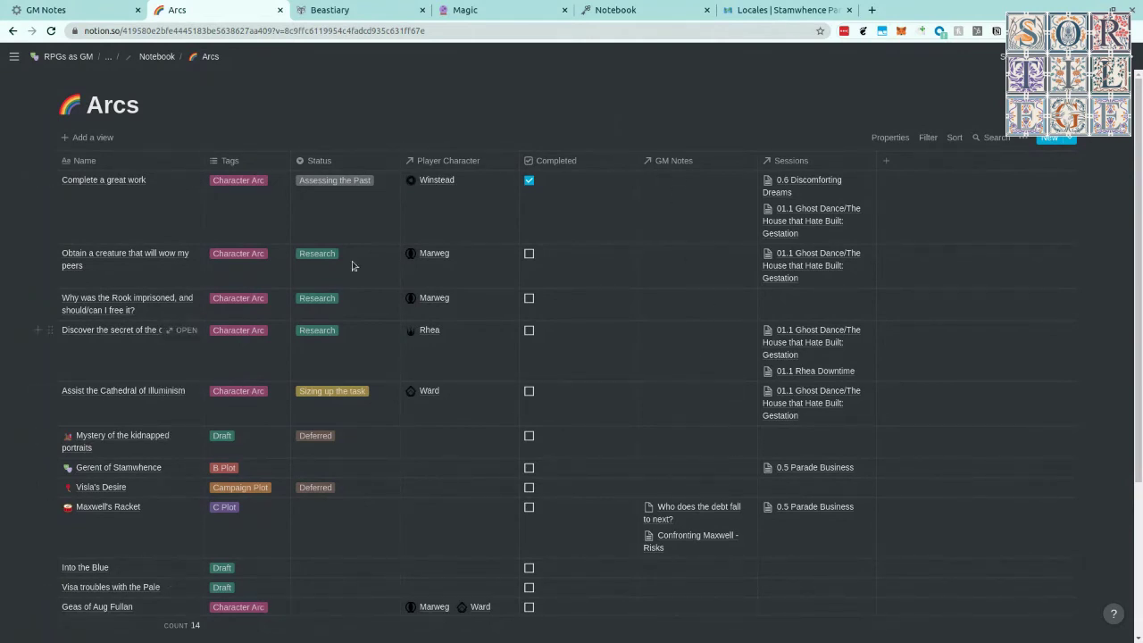
View the GM Notes board and look across its status columns, including Near Term, Someday and Deferred
{"action": "left_click", "coordinate": [61, 16]}
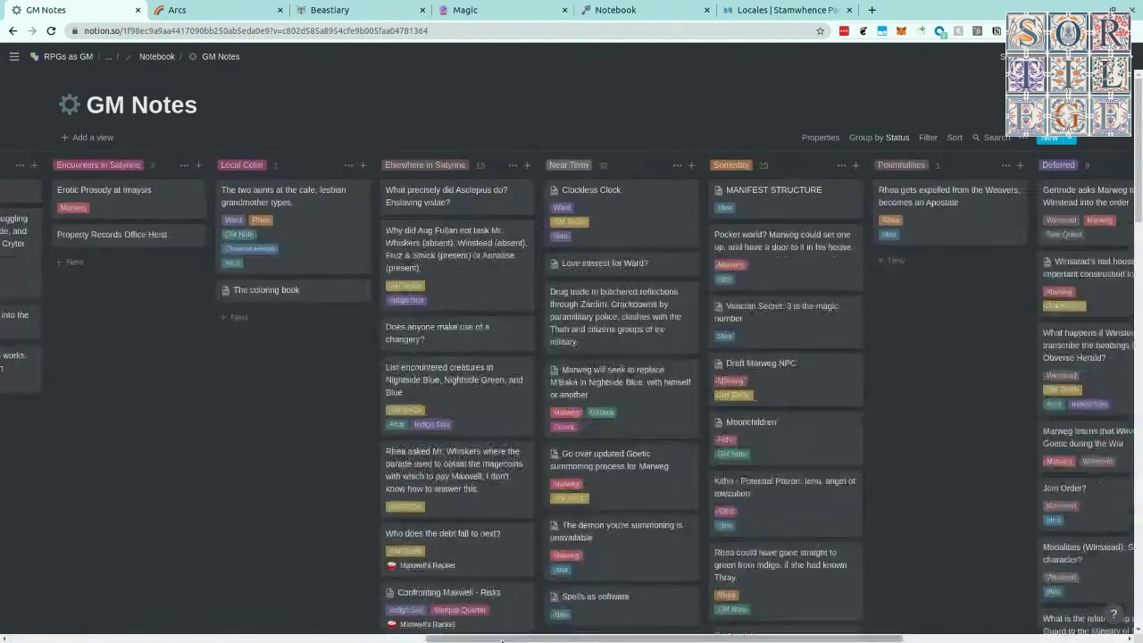
{"action": "left_click", "coordinate": [518, 639]}
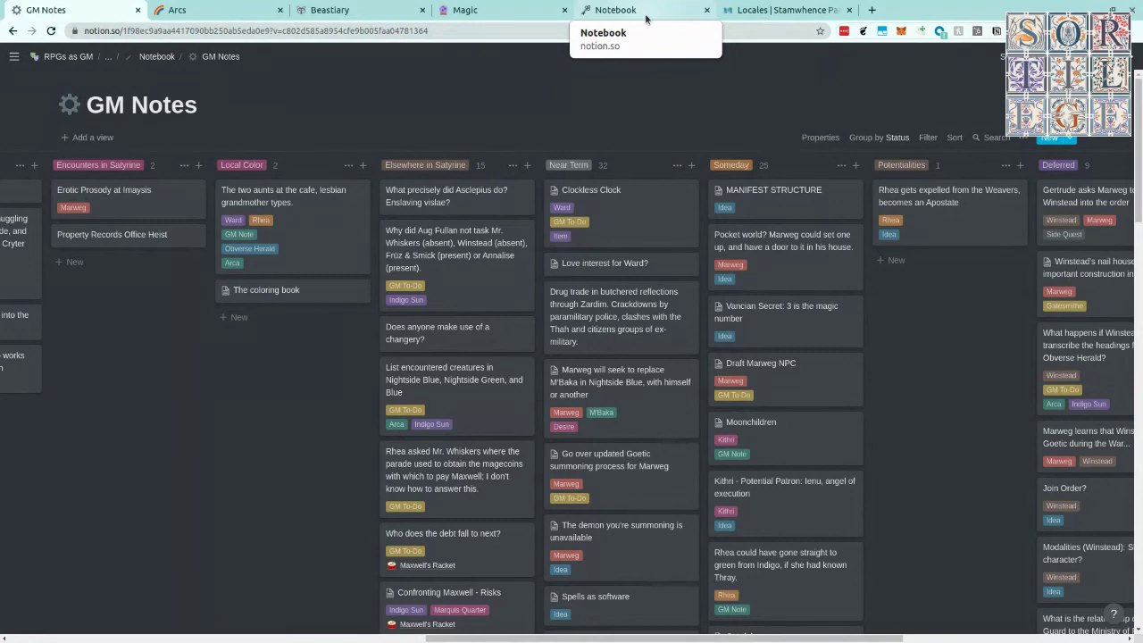
In the Magic database, change the first Level filter condition to equals 6
{"action": "left_click", "coordinate": [489, 13]}
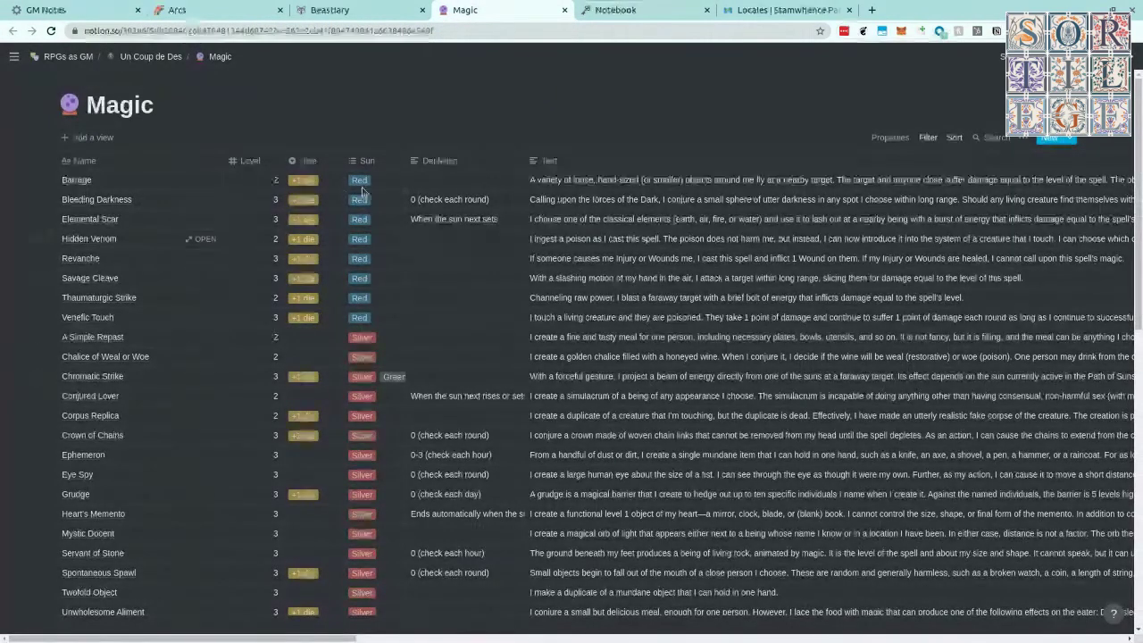
{"action": "left_click", "coordinate": [928, 138]}
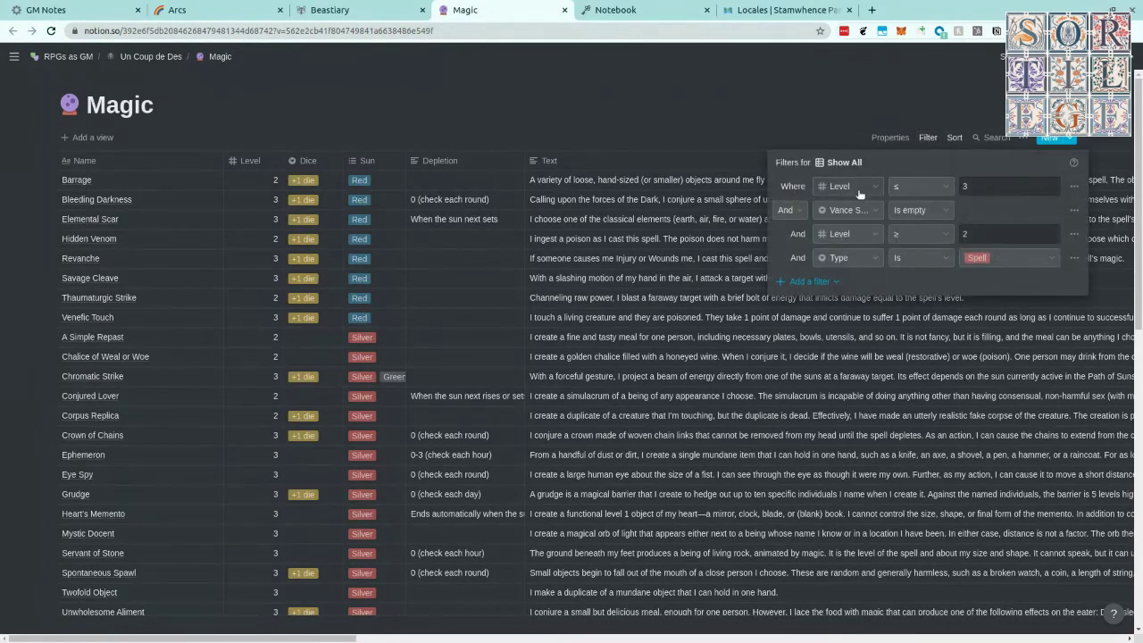
{"action": "left_click", "coordinate": [977, 186]}
{"action": "left_click", "coordinate": [919, 186]}
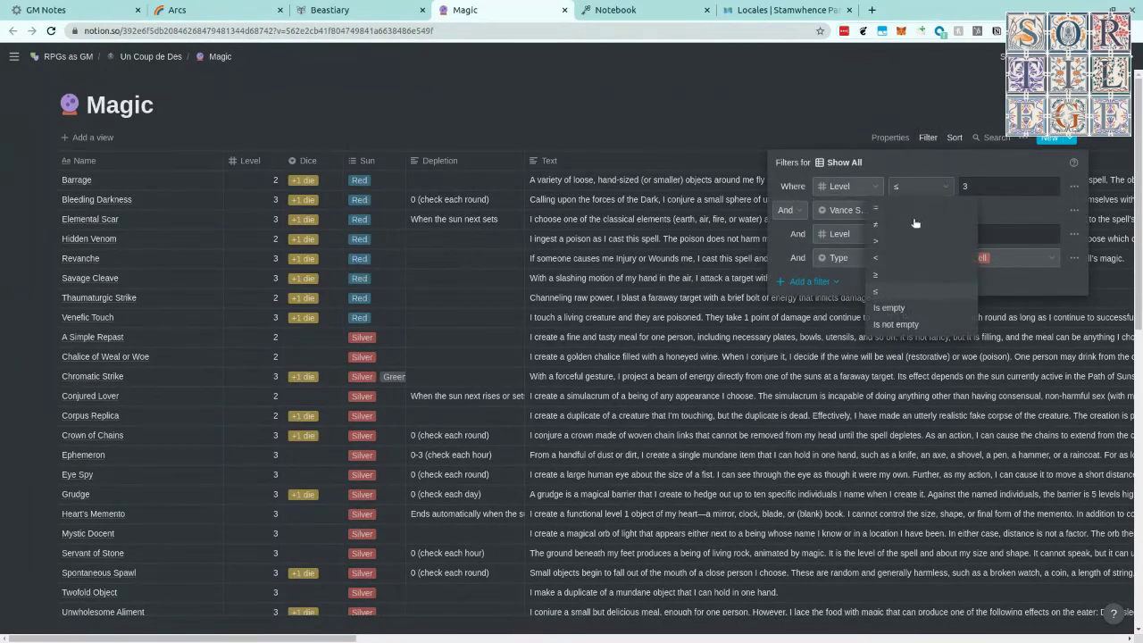
{"action": "left_click", "coordinate": [915, 215]}
{"action": "key", "text": "BackSpace"}
{"action": "type", "text": "6"}
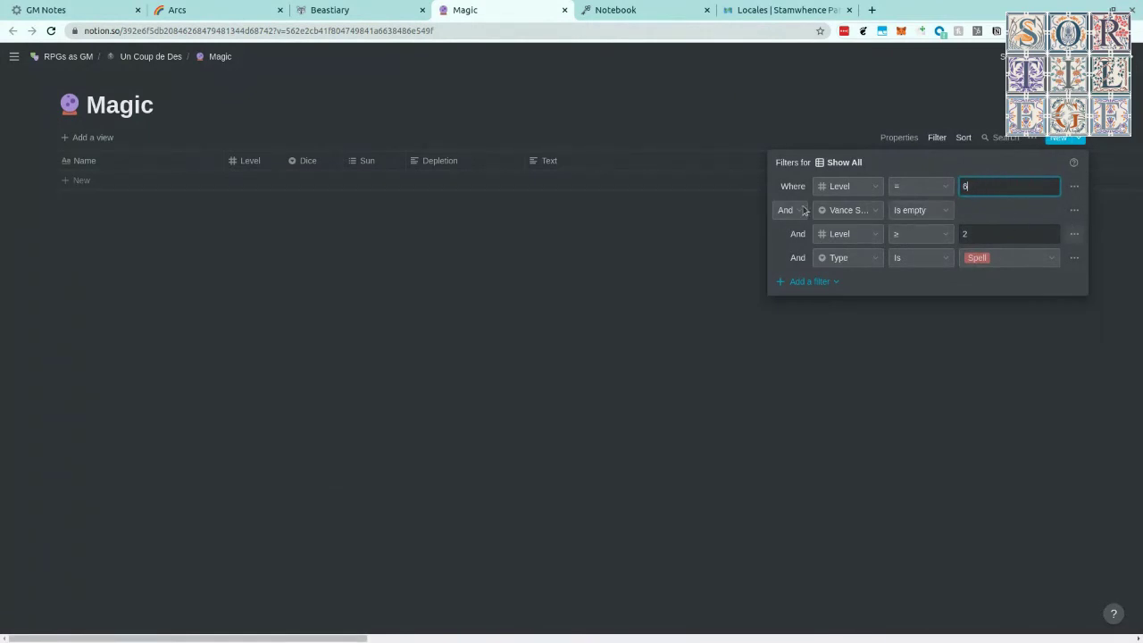
Remove the Level ≥ 2 condition from the Magic database's filters and check the Type filter's options, keeping Spell
{"action": "left_click", "coordinate": [1074, 233]}
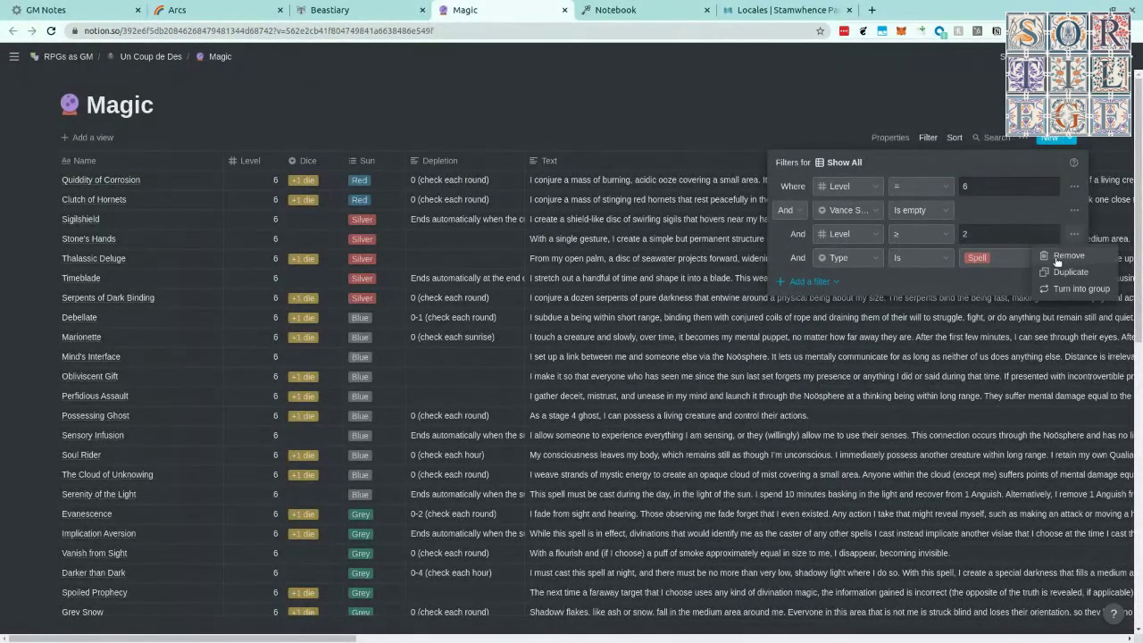
{"action": "left_click", "coordinate": [1059, 256]}
{"action": "left_click", "coordinate": [982, 235]}
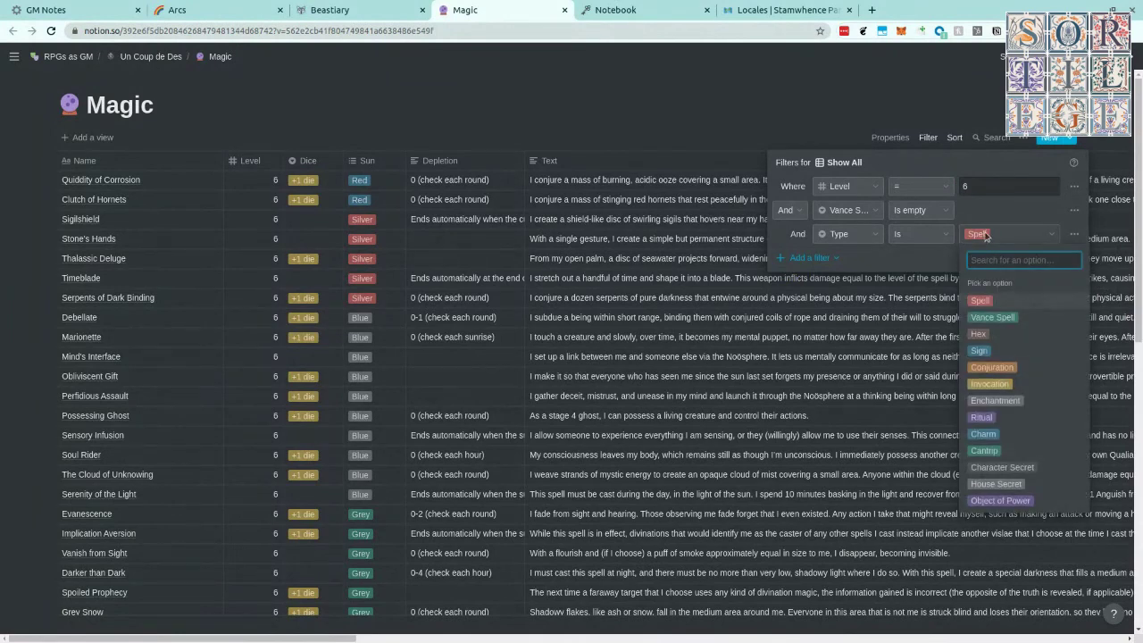
{"action": "left_click", "coordinate": [1012, 234]}
Add a filter to the Magic database requiring Sun to contain Silver
{"action": "left_click", "coordinate": [808, 257]}
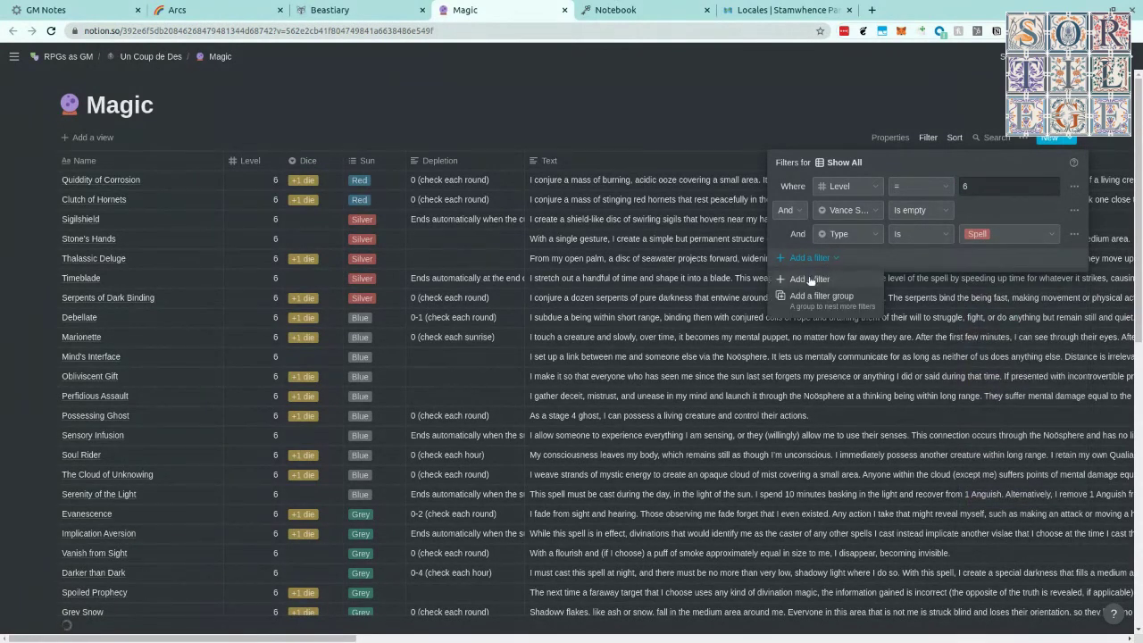
{"action": "left_click", "coordinate": [808, 275]}
{"action": "left_click", "coordinate": [852, 258]}
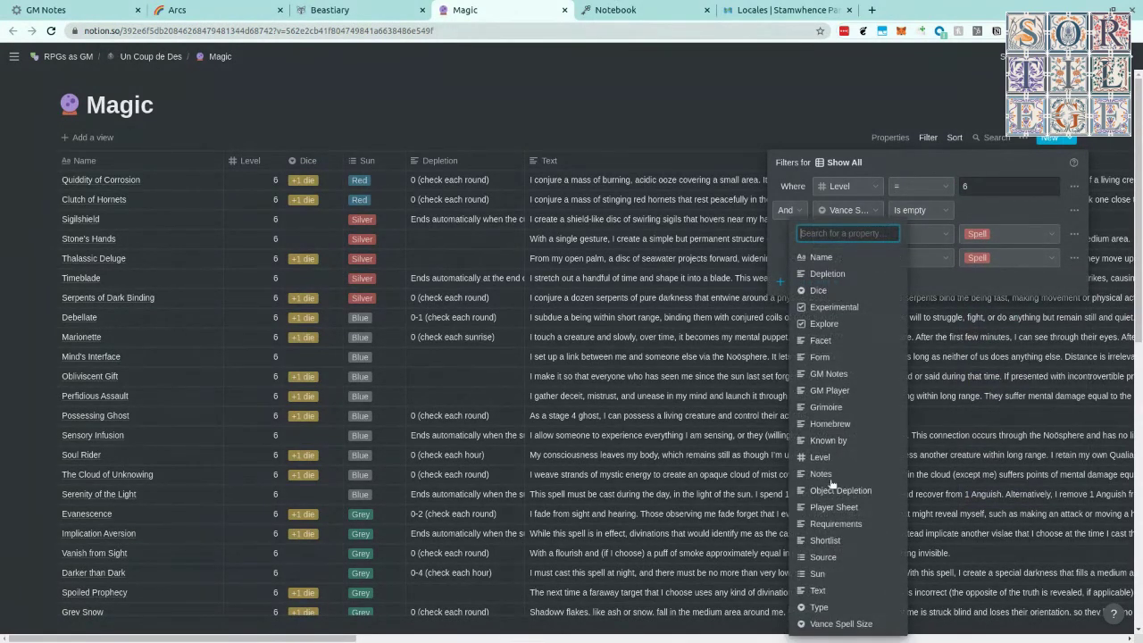
{"action": "left_click", "coordinate": [835, 574]}
{"action": "left_click", "coordinate": [1007, 257]}
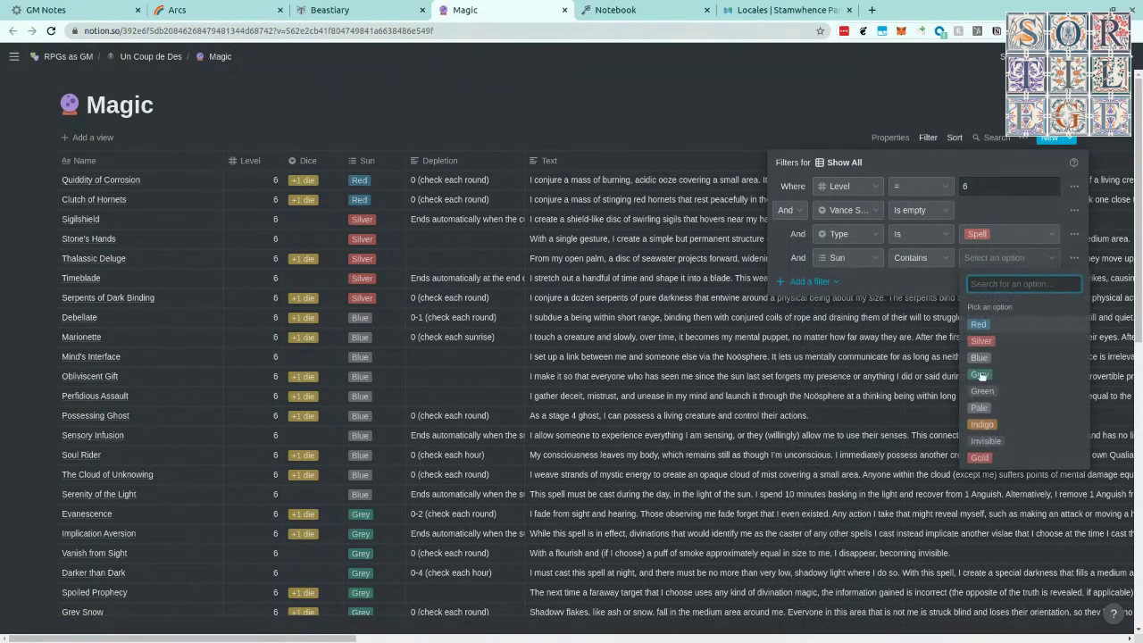
{"action": "left_click", "coordinate": [998, 342]}
{"action": "left_click", "coordinate": [692, 104]}
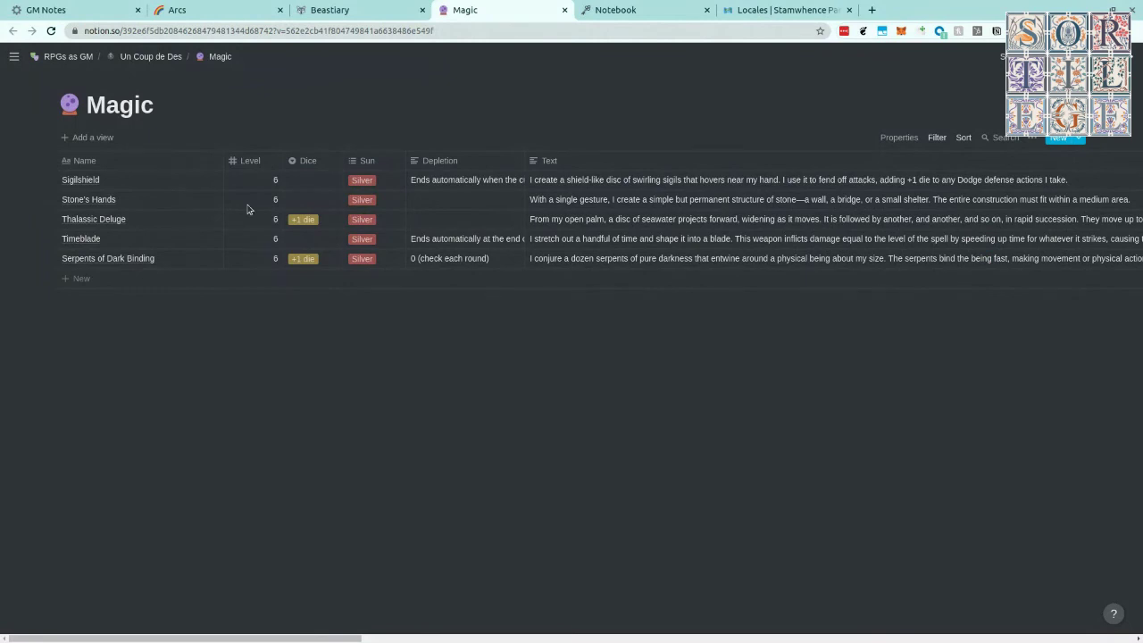
Review the Sigilshield spell's properties, close its record and go to the parent page Un Coup de Des
{"action": "left_click", "coordinate": [210, 182]}
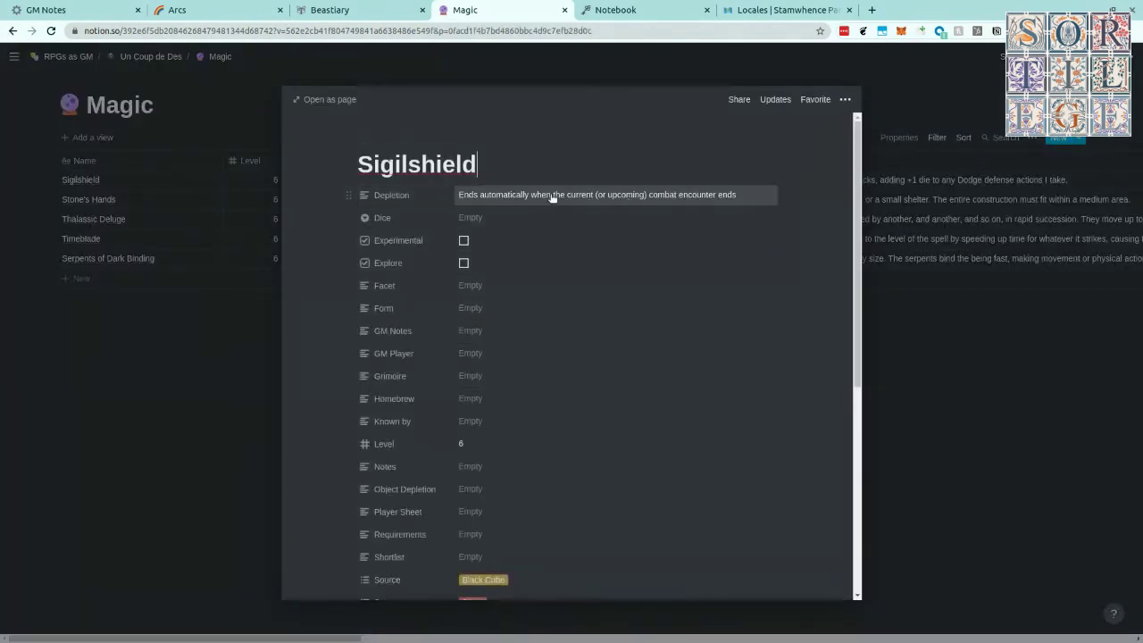
{"action": "scroll", "coordinate": [648, 324], "scroll_direction": "down", "scroll_amount": 3}
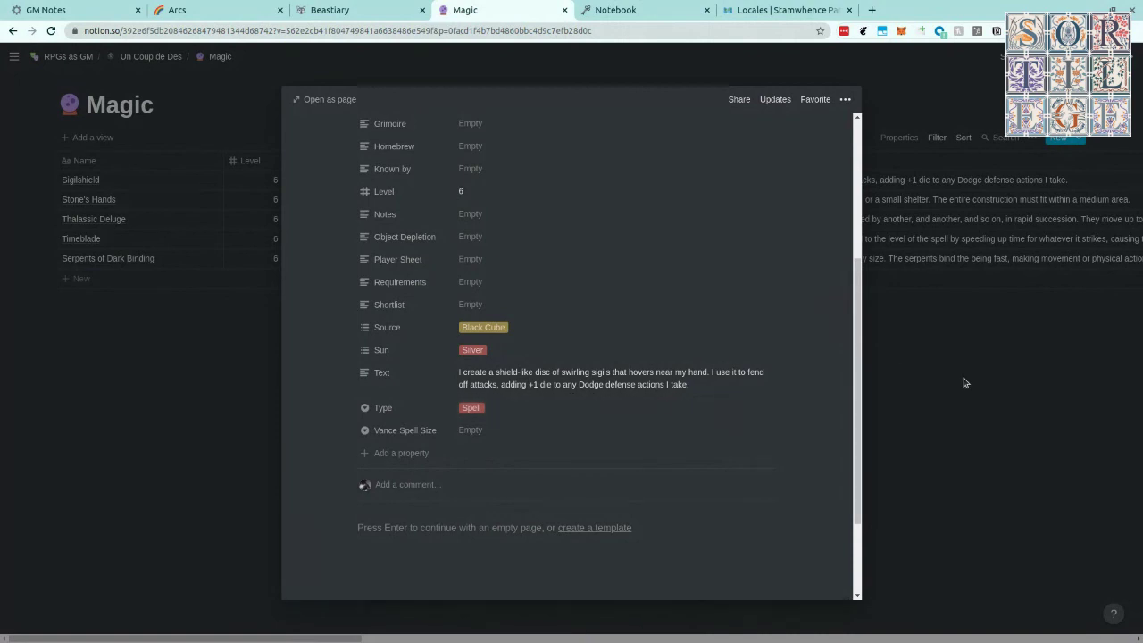
{"action": "left_click", "coordinate": [241, 106]}
{"action": "left_click", "coordinate": [119, 56]}
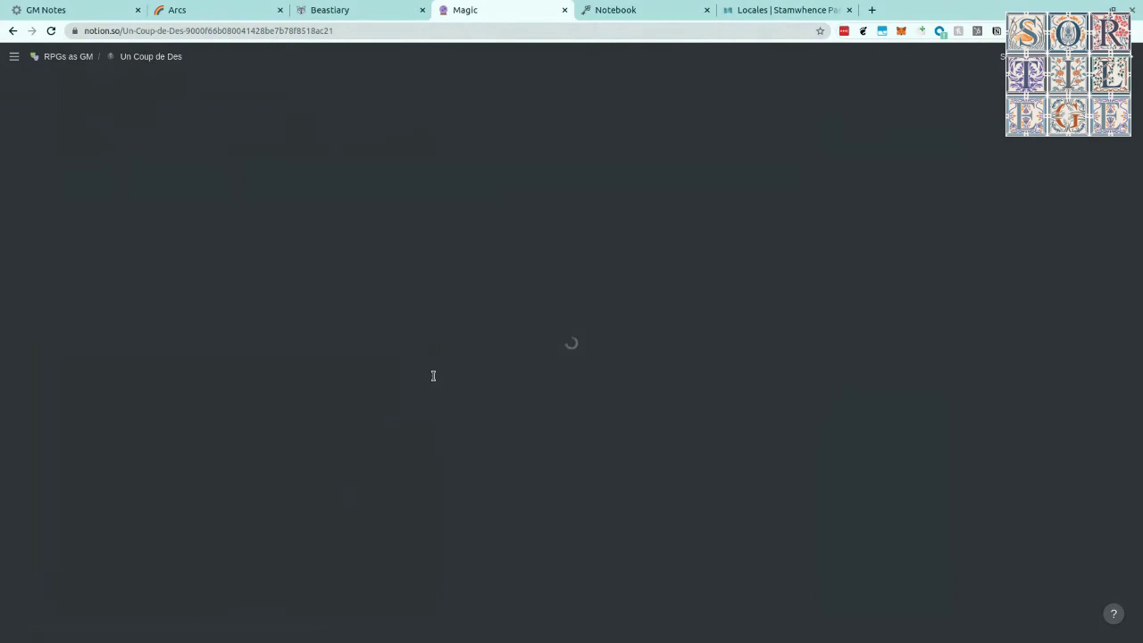